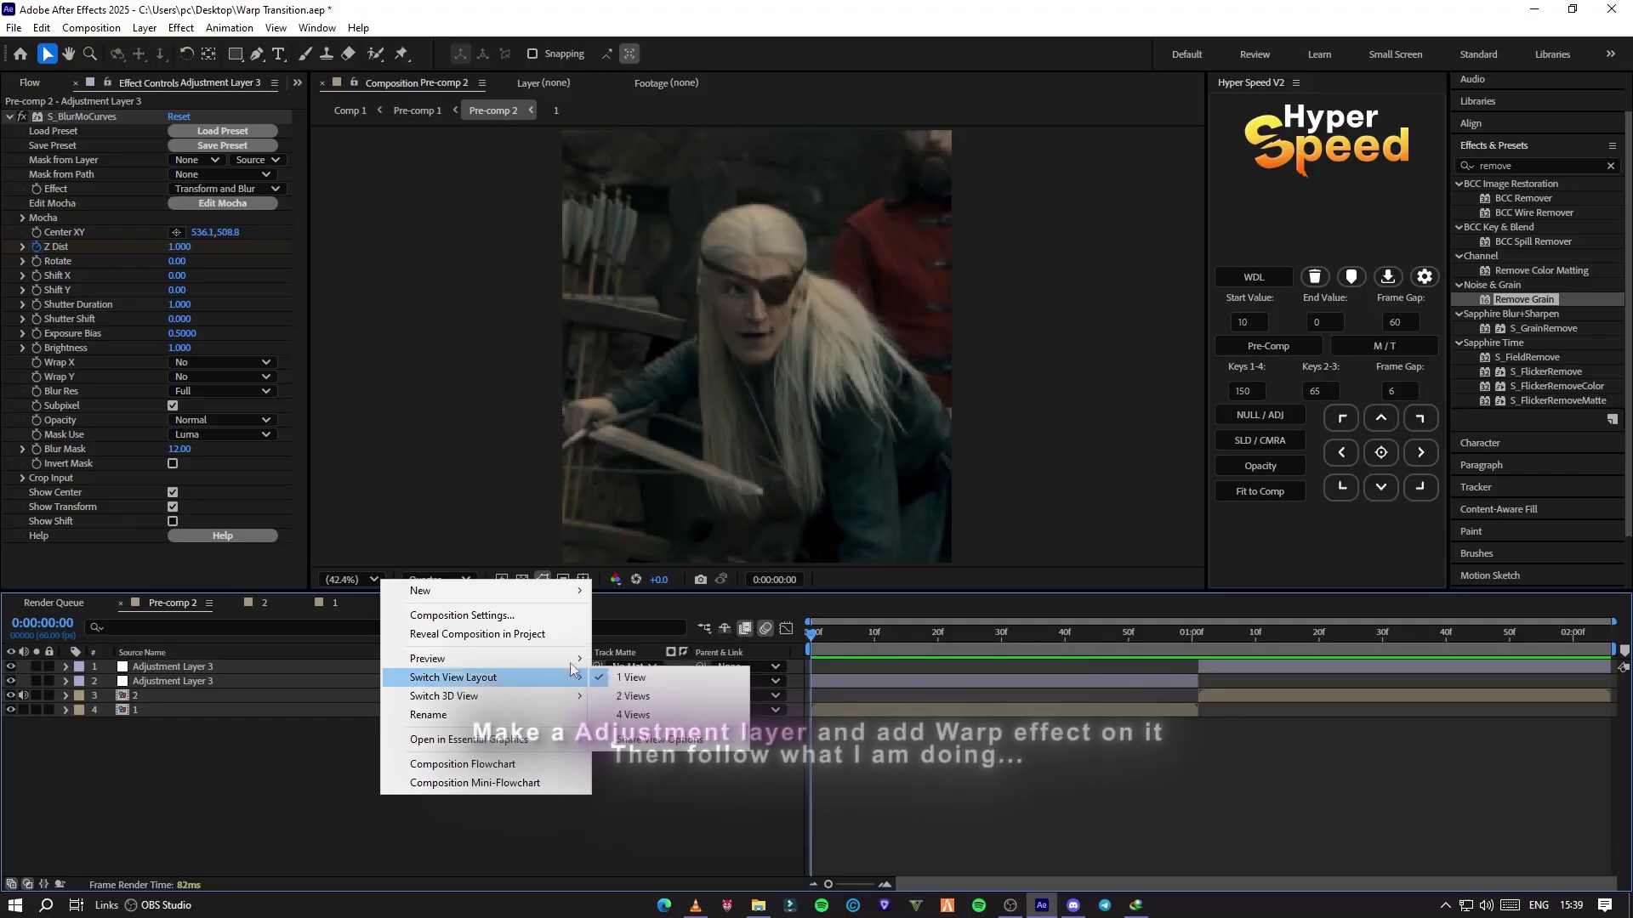
# Step: Create a new adjustment layer above the other layers and trim it to end at the cut between the two clips
pyautogui.moveTo(419, 584)
pyautogui.click(646, 686)
pyautogui.click(1199, 635)
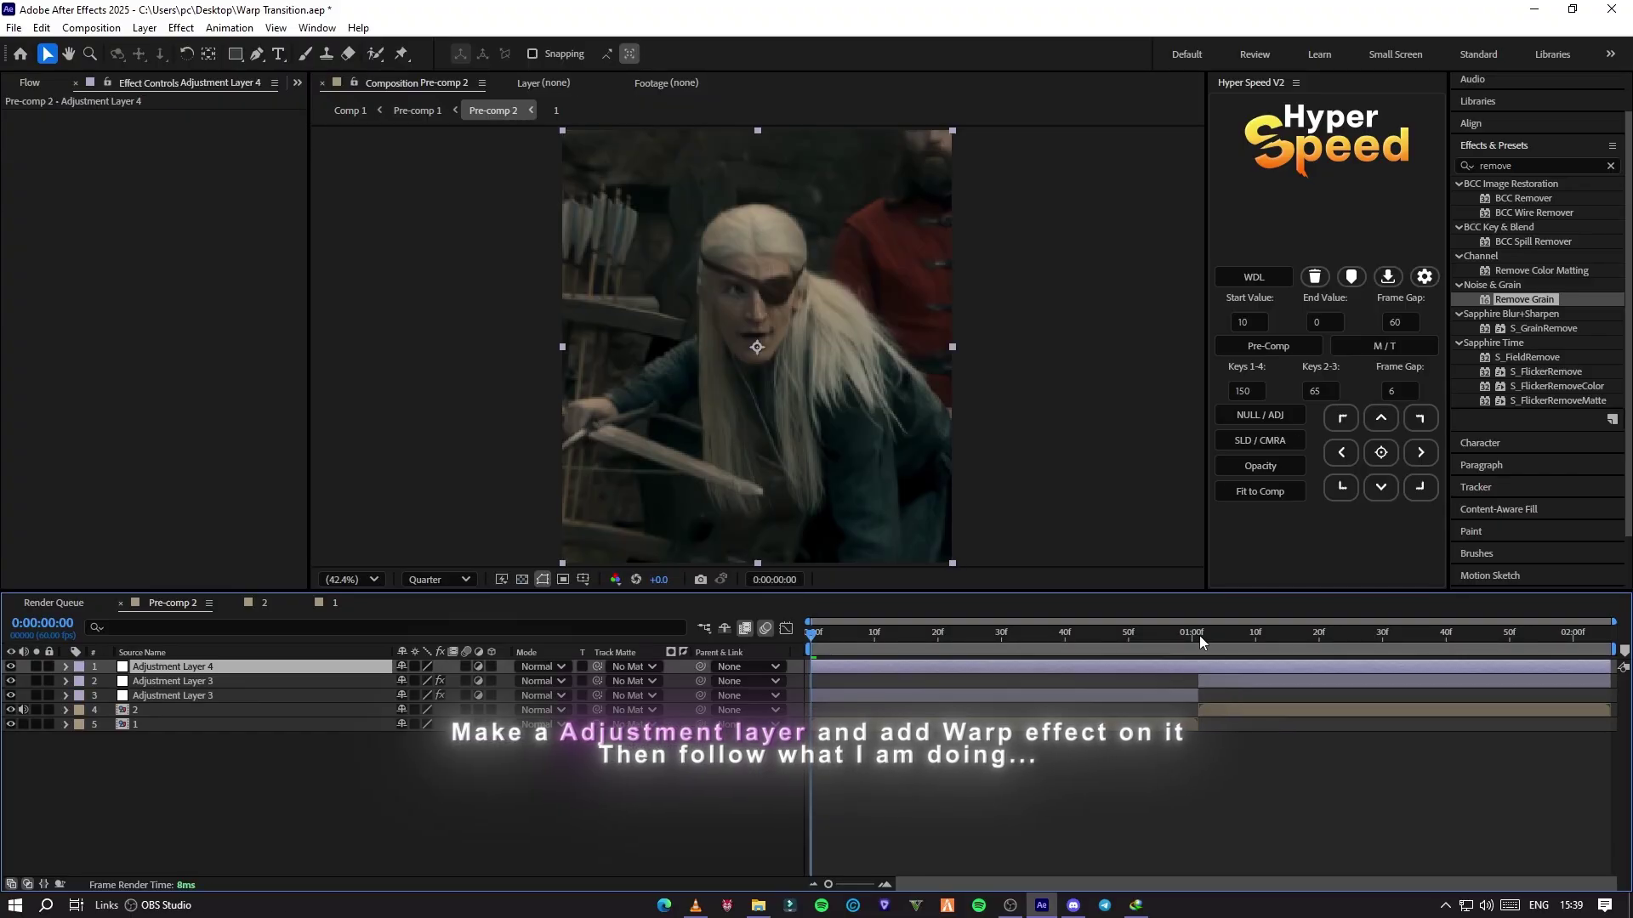
pyautogui.hotkey('ctrl', 'shift', 'd')
pyautogui.press('Delete')
# Step: Find the Warp effect and apply it to the new adjustment layer
pyautogui.moveTo(1194, 638); pyautogui.dragTo(1060, 640)
pyautogui.click(1070, 667)
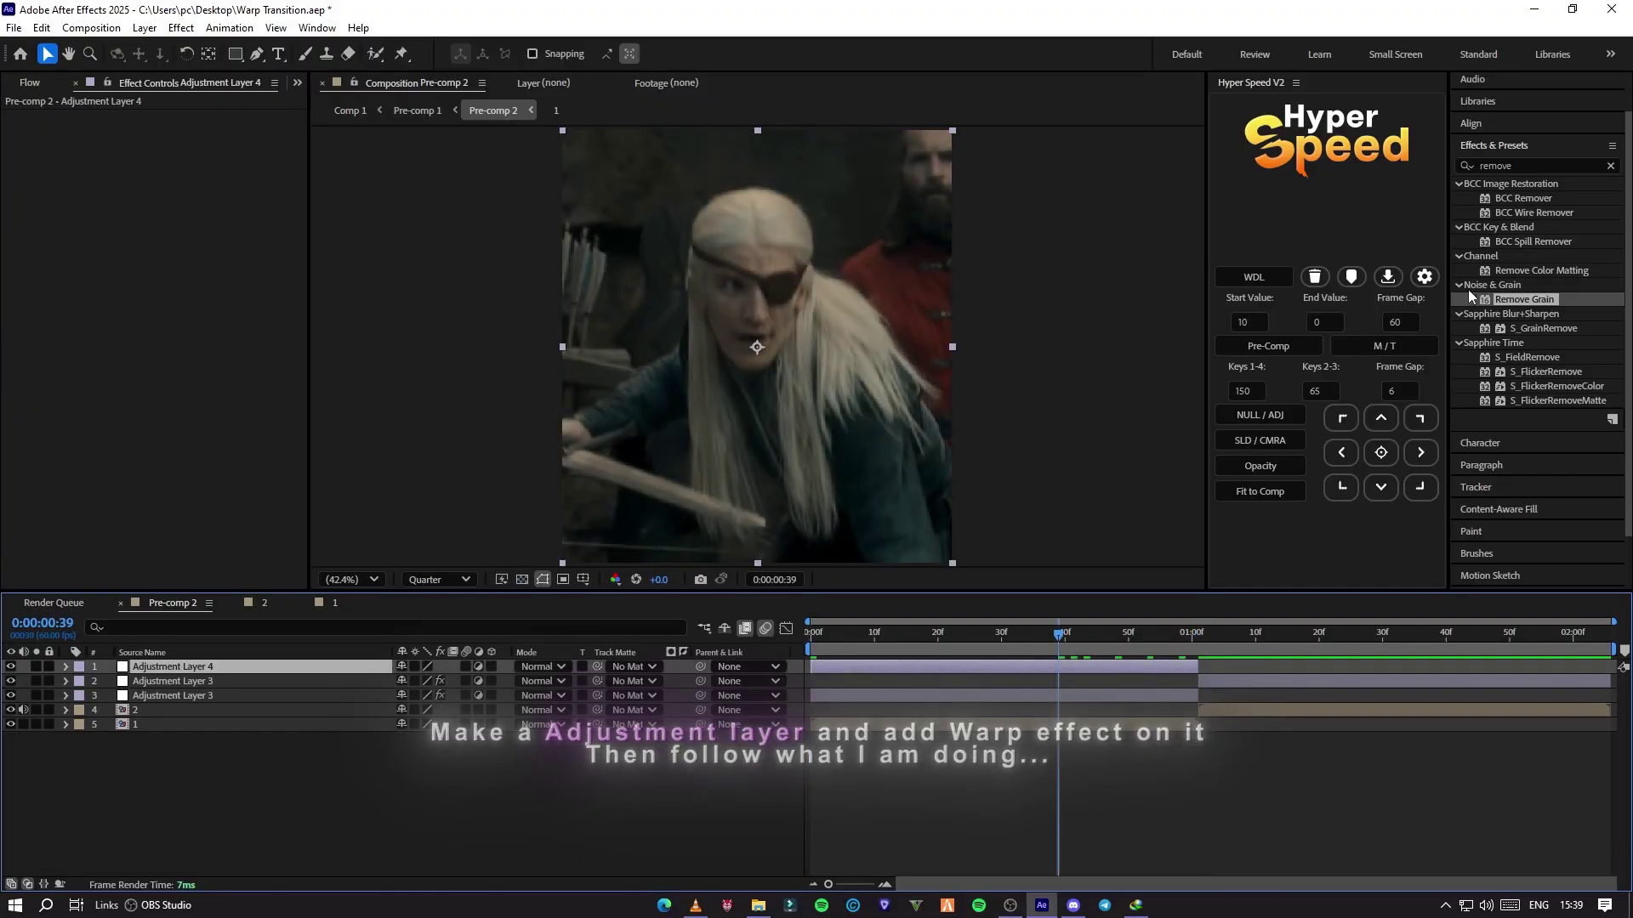
pyautogui.hotkey('ctrl', '5')
pyautogui.write('warp')
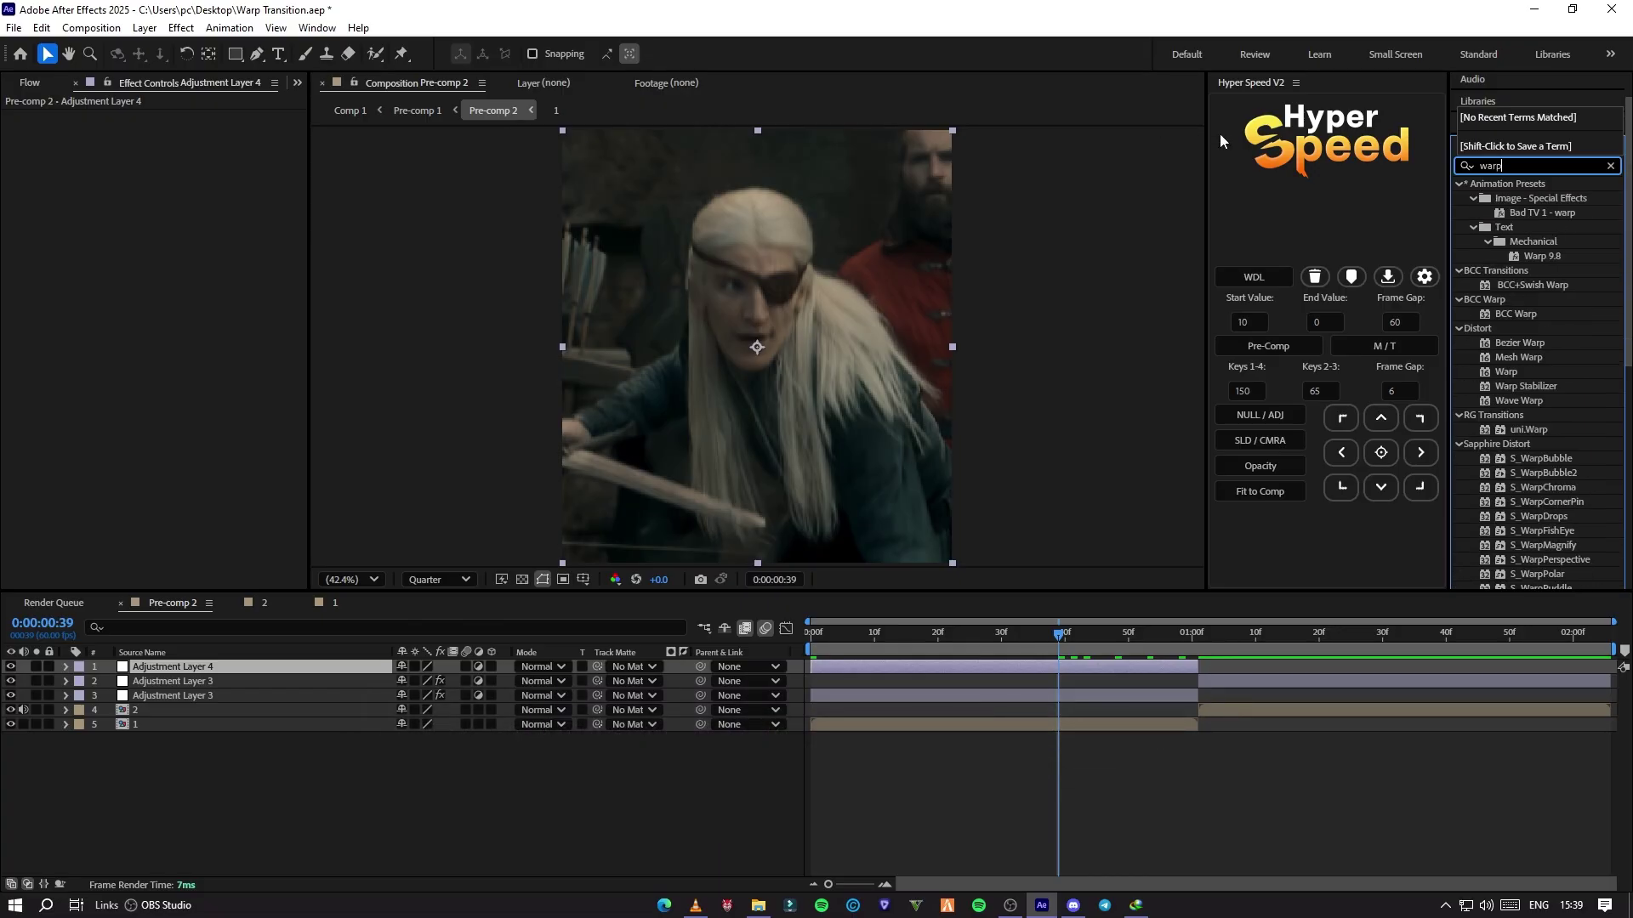
pyautogui.doubleClick(1520, 373)
# Step: Set the Warp style to FishEye and its Bend to 0
pyautogui.click(191, 132)
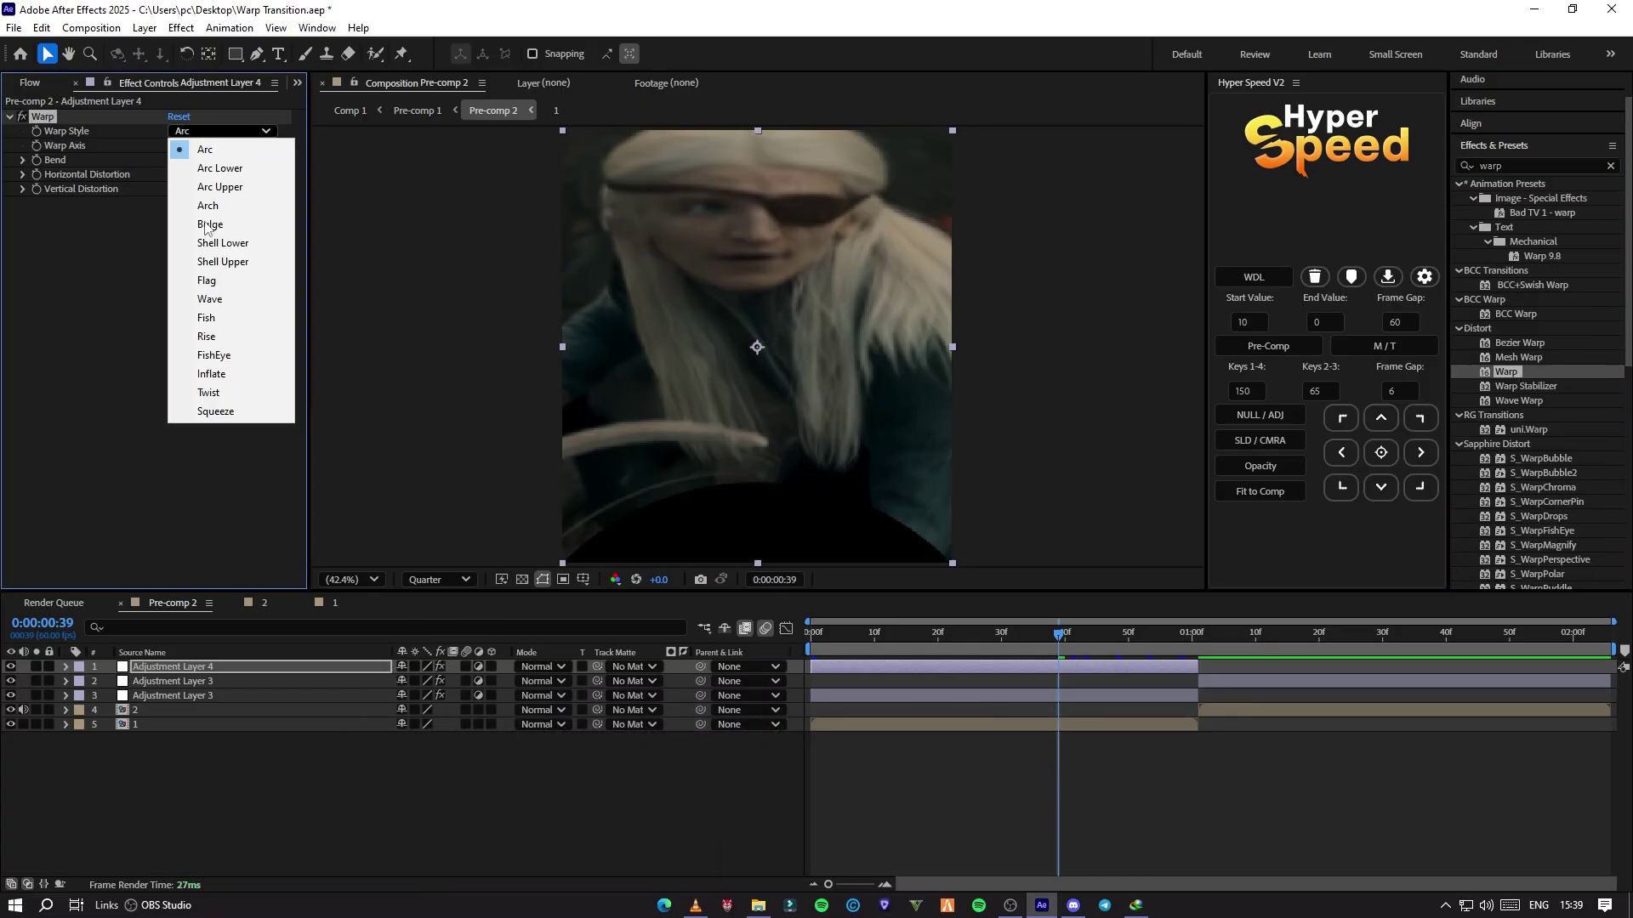
pyautogui.click(216, 357)
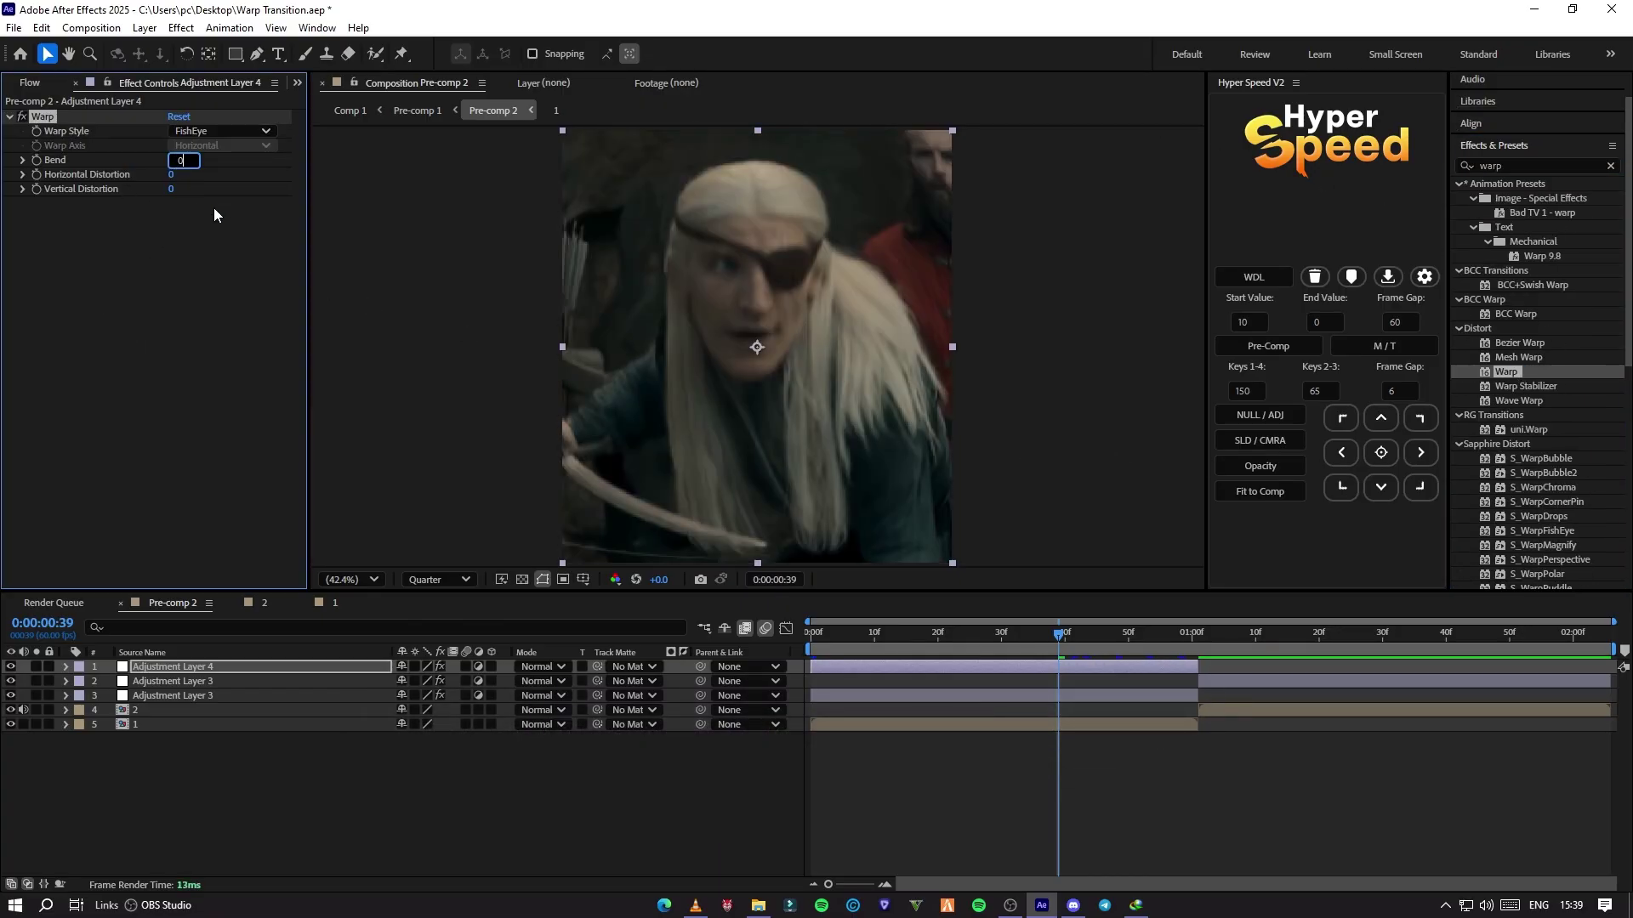
pyautogui.write('0')
pyautogui.press('Return')
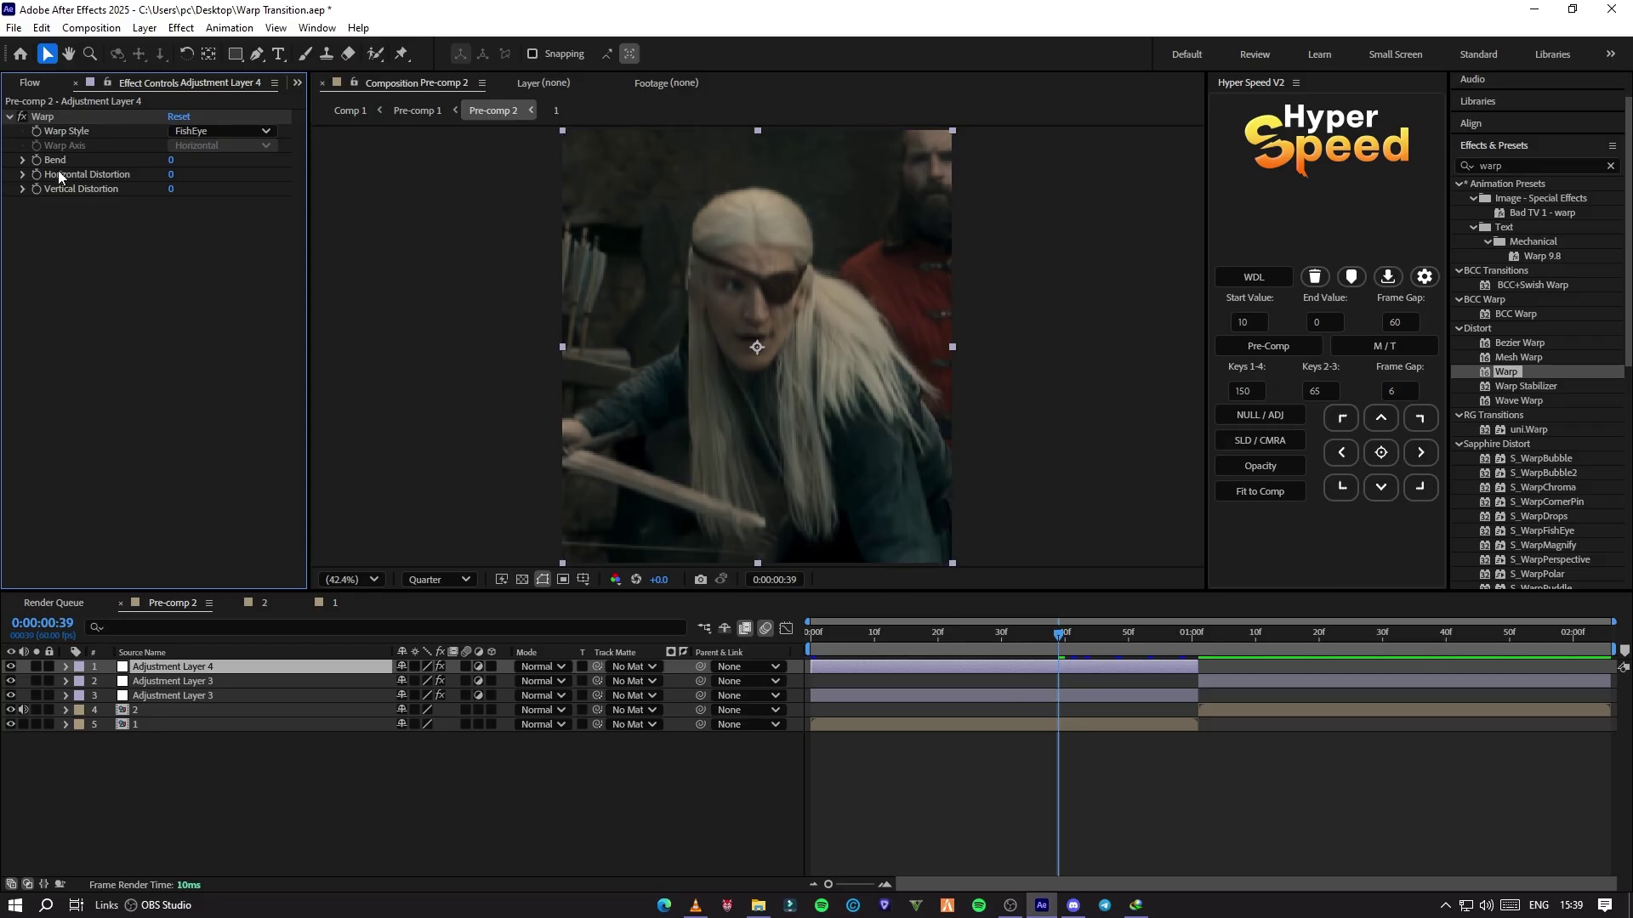
# Step: Animate Warp's Bend from 0 at about frame 12 to -57 at the end of the first clip
pyautogui.press('u')
pyautogui.moveTo(1058, 697); pyautogui.dragTo(941, 703)
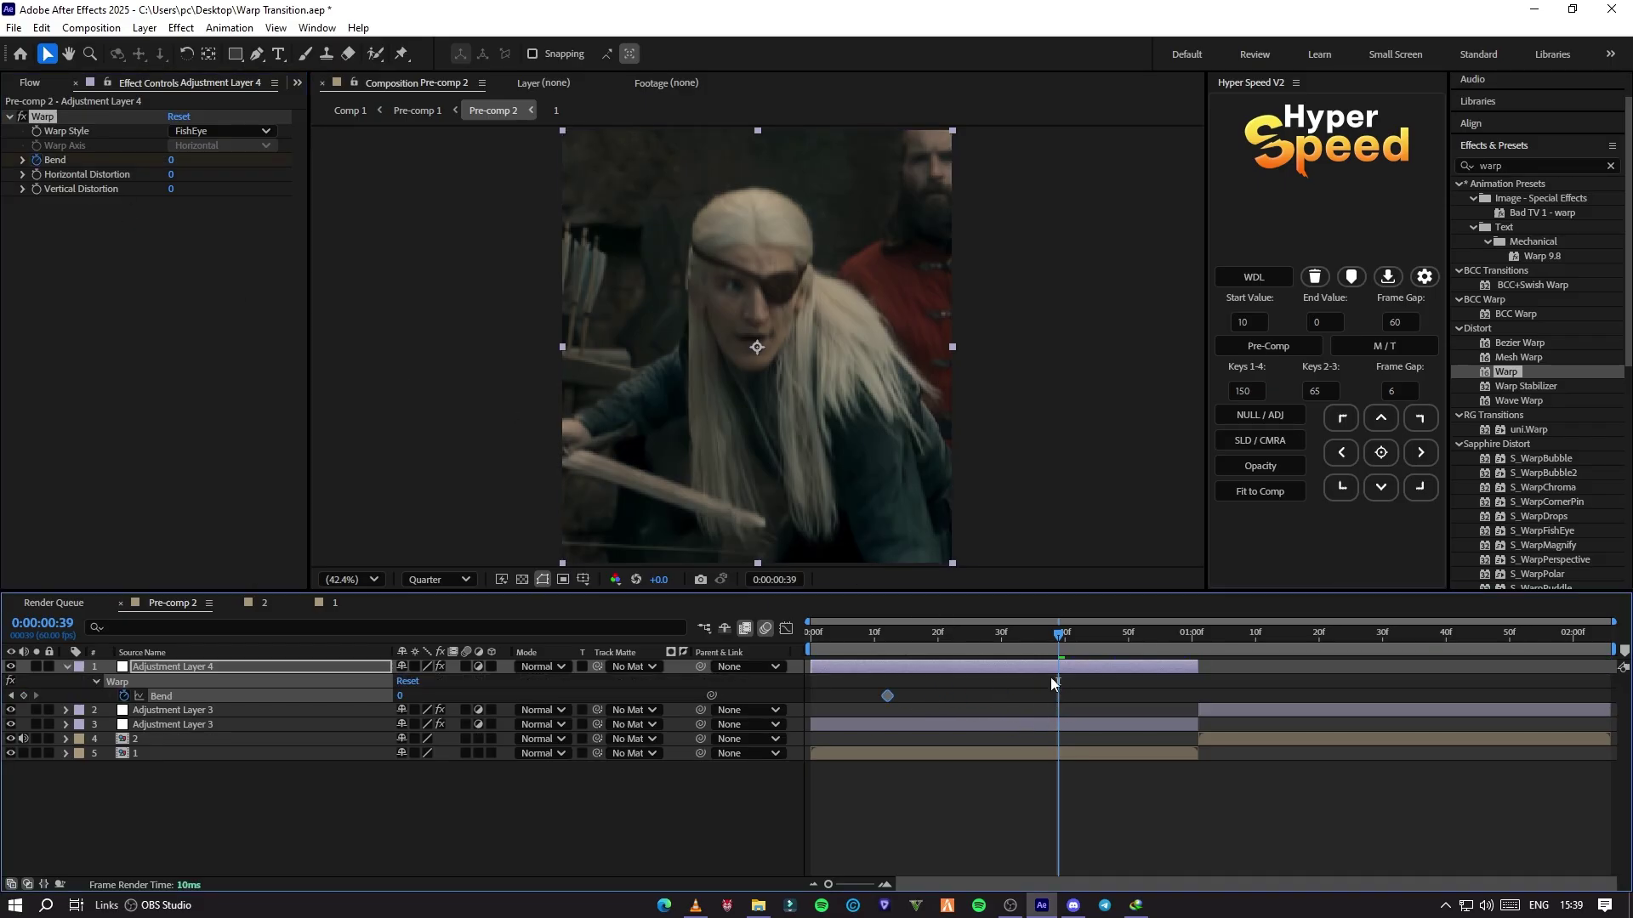
pyautogui.moveTo(1058, 636); pyautogui.dragTo(1198, 642)
pyautogui.press('pageup')
pyautogui.moveTo(176, 165); pyautogui.dragTo(125, 162)
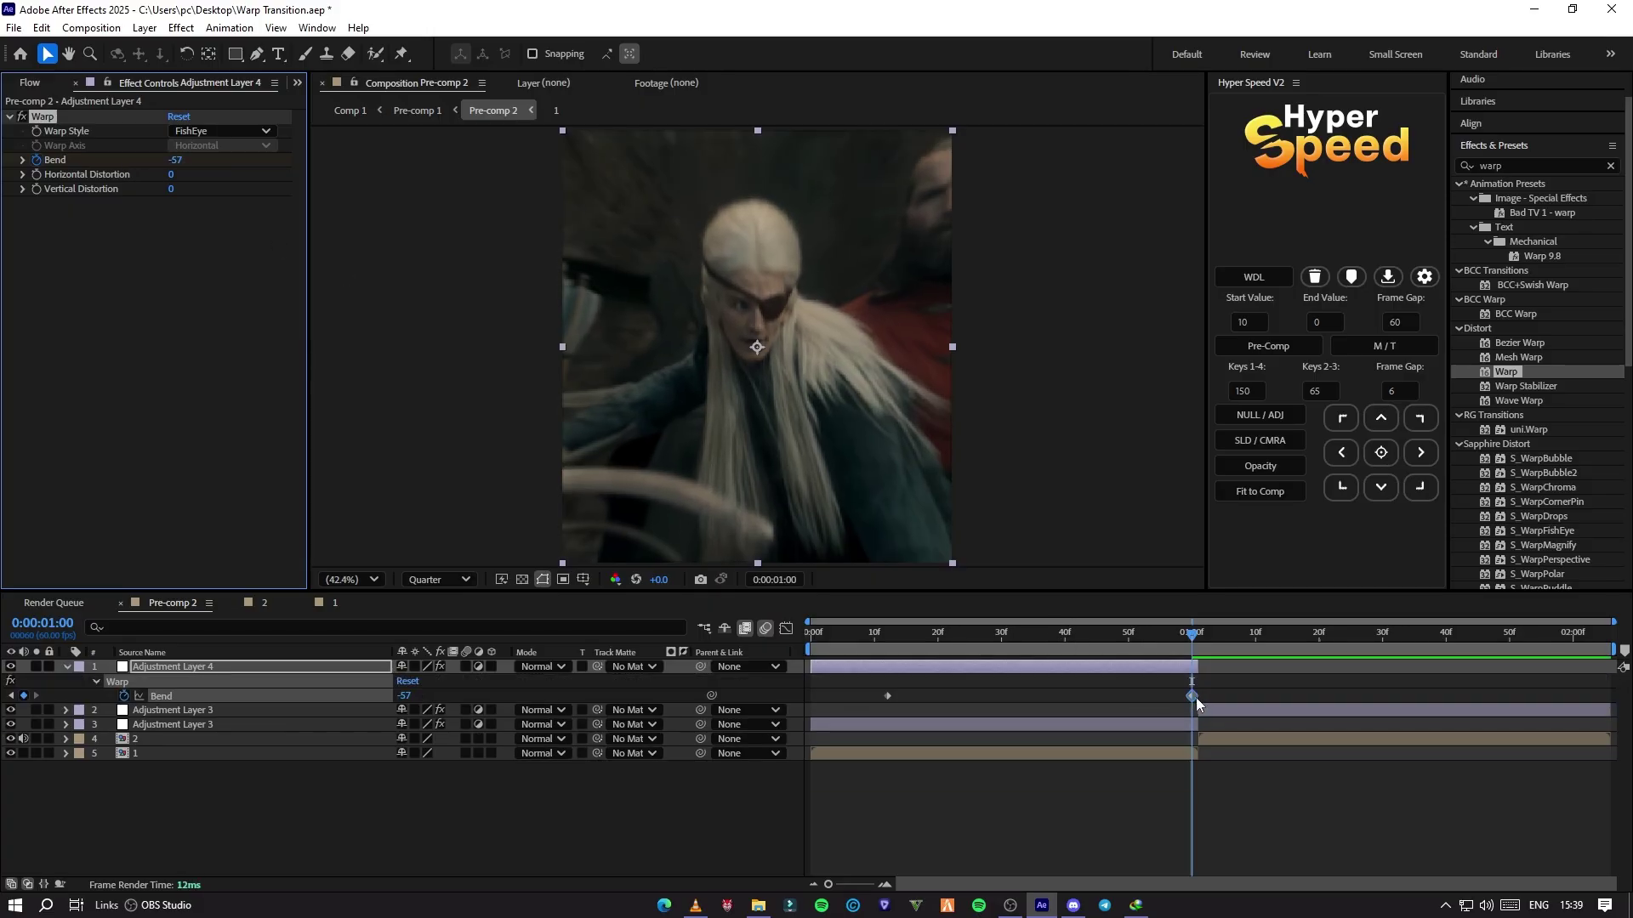
# Step: Easy-ease both Bend keyframes, shape the value curve to stay near 0 and plunge at the end, and preview it
pyautogui.moveTo(865, 708); pyautogui.dragTo(864, 706)
pyautogui.press('F9')
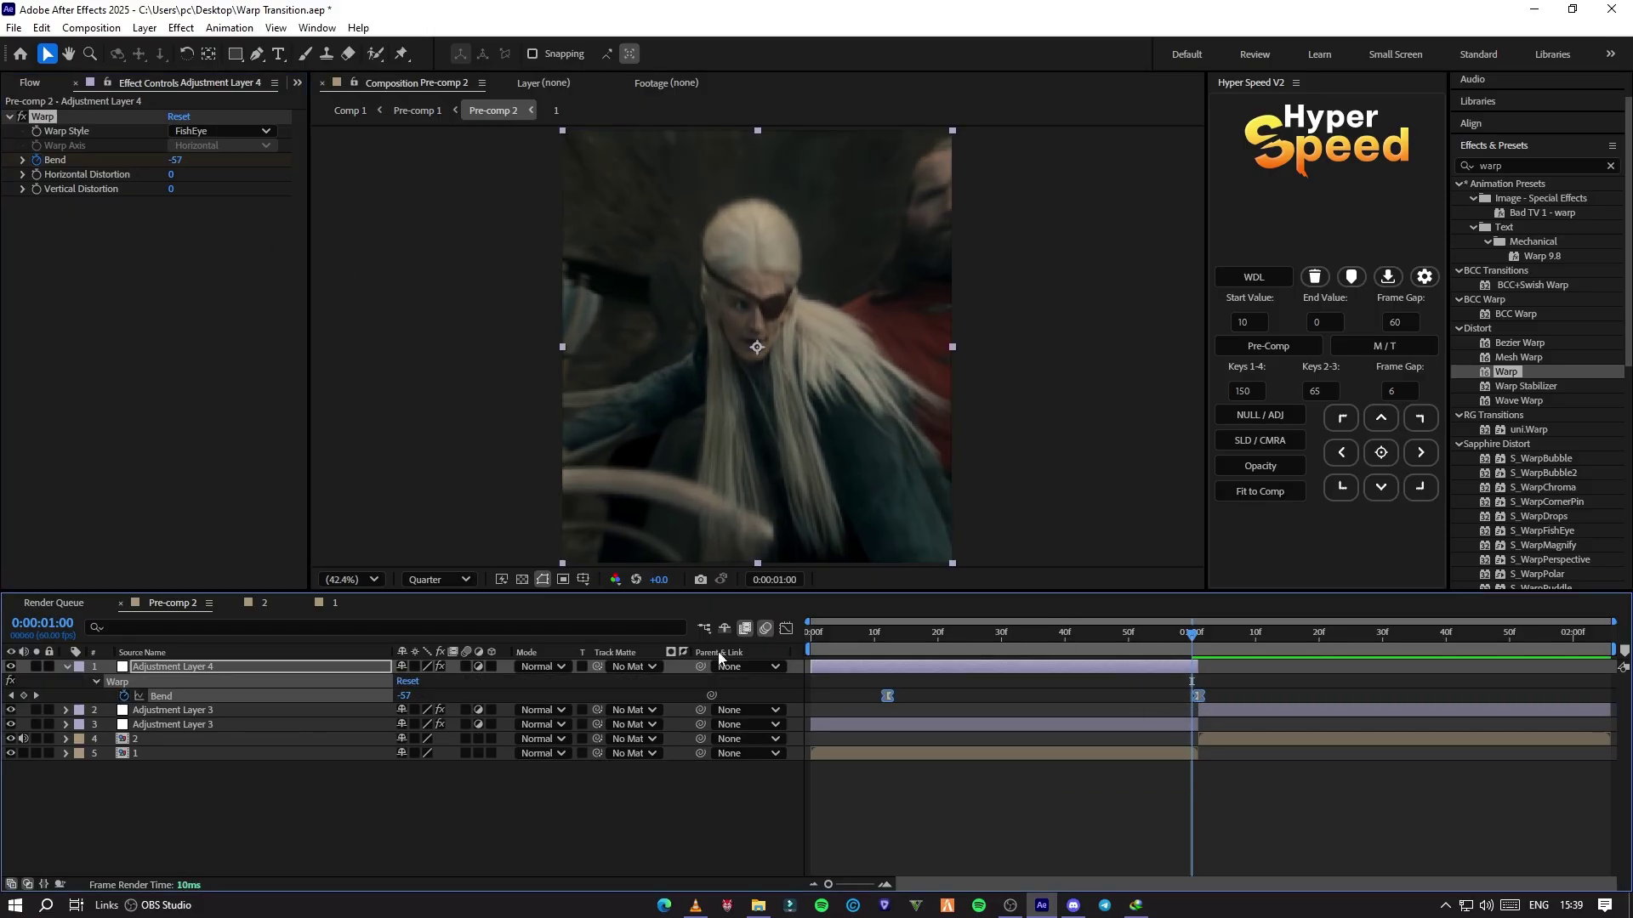
pyautogui.click(786, 629)
pyautogui.click(1177, 867)
pyautogui.moveTo(1425, 843); pyautogui.dragTo(1625, 812)
pyautogui.moveTo(864, 885); pyautogui.dragTo(834, 884)
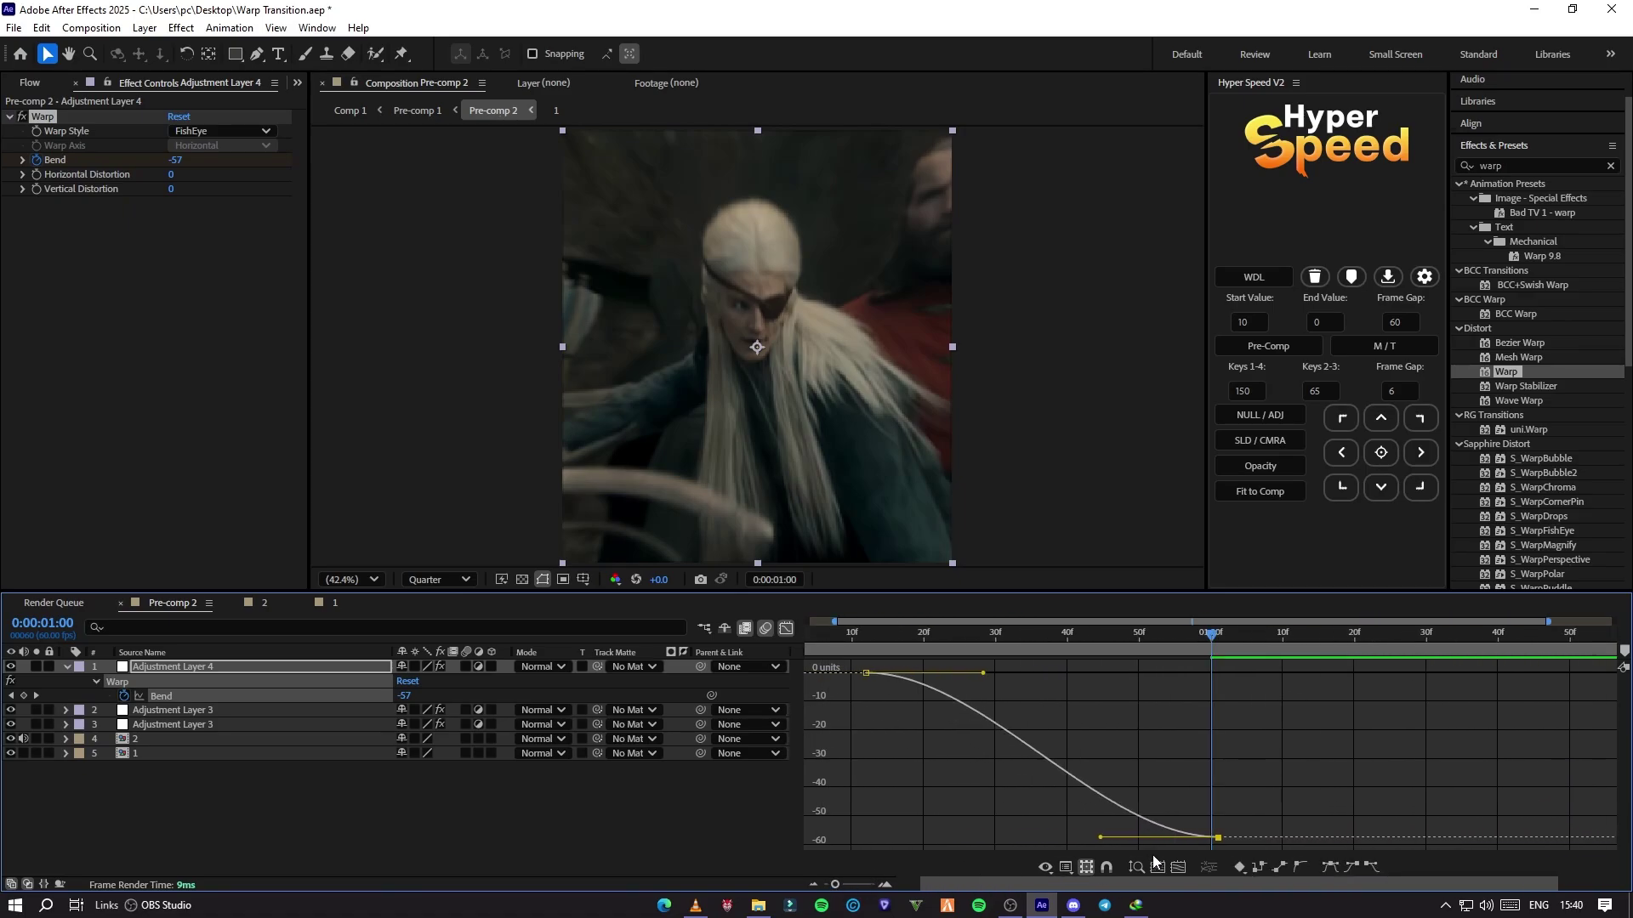
pyautogui.moveTo(1099, 841); pyautogui.dragTo(1273, 707)
pyautogui.moveTo(982, 676); pyautogui.dragTo(823, 644)
pyautogui.press('space')
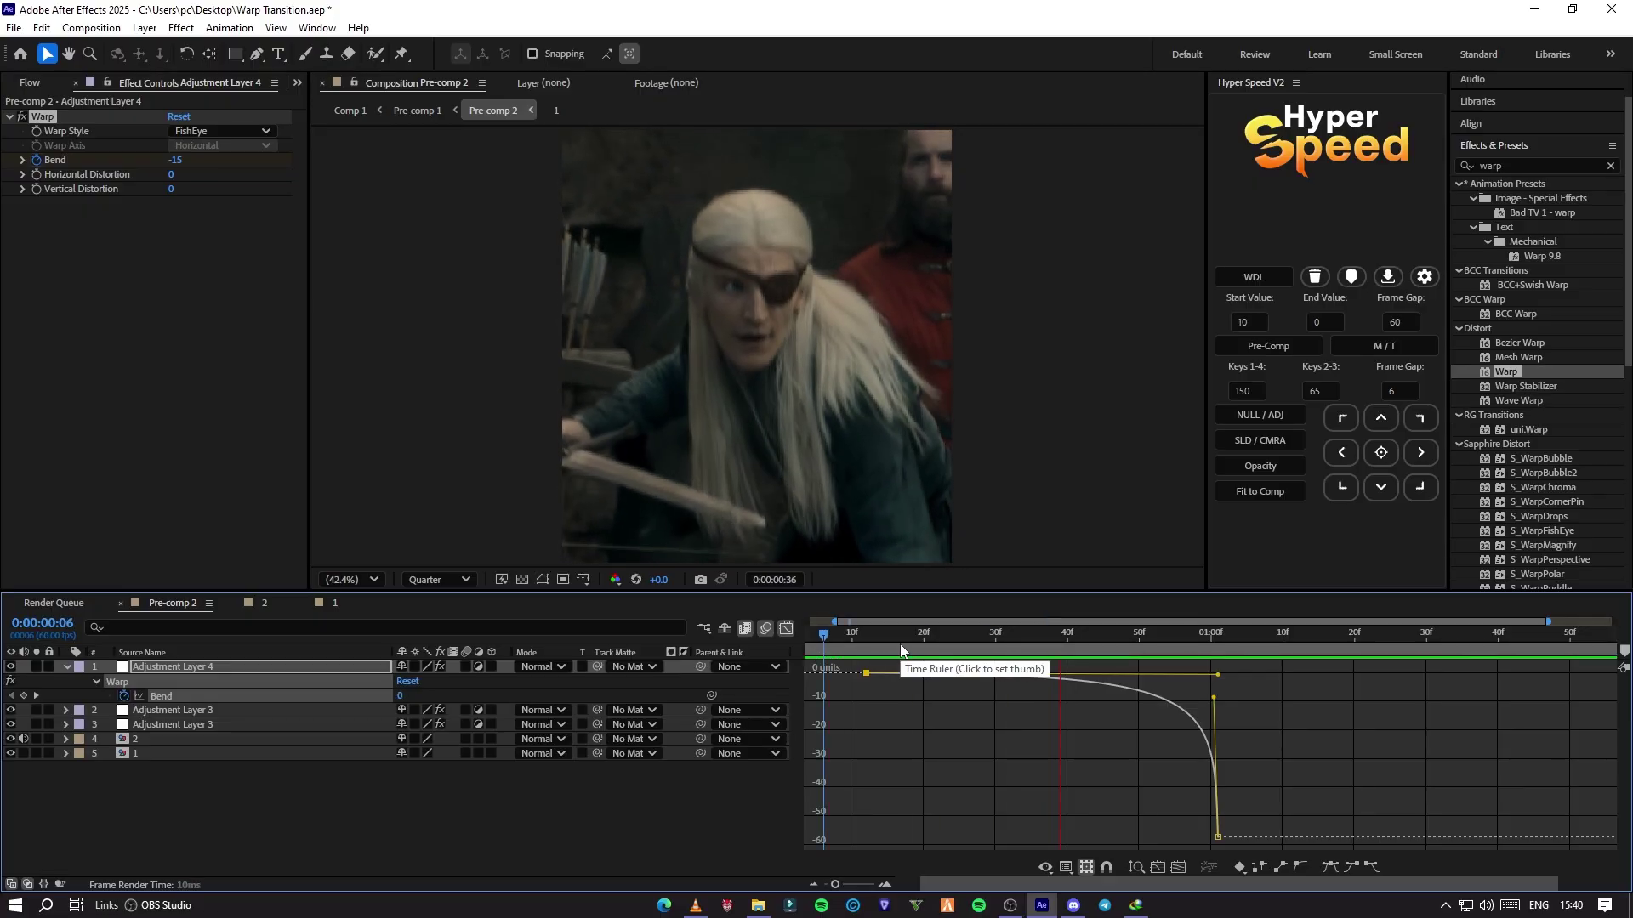
# Step: Duplicate the warp adjustment layer and shift the copy so its first Bend keyframe sits on the cut at 0:00:01:01
pyautogui.click(787, 629)
pyautogui.click(1217, 645)
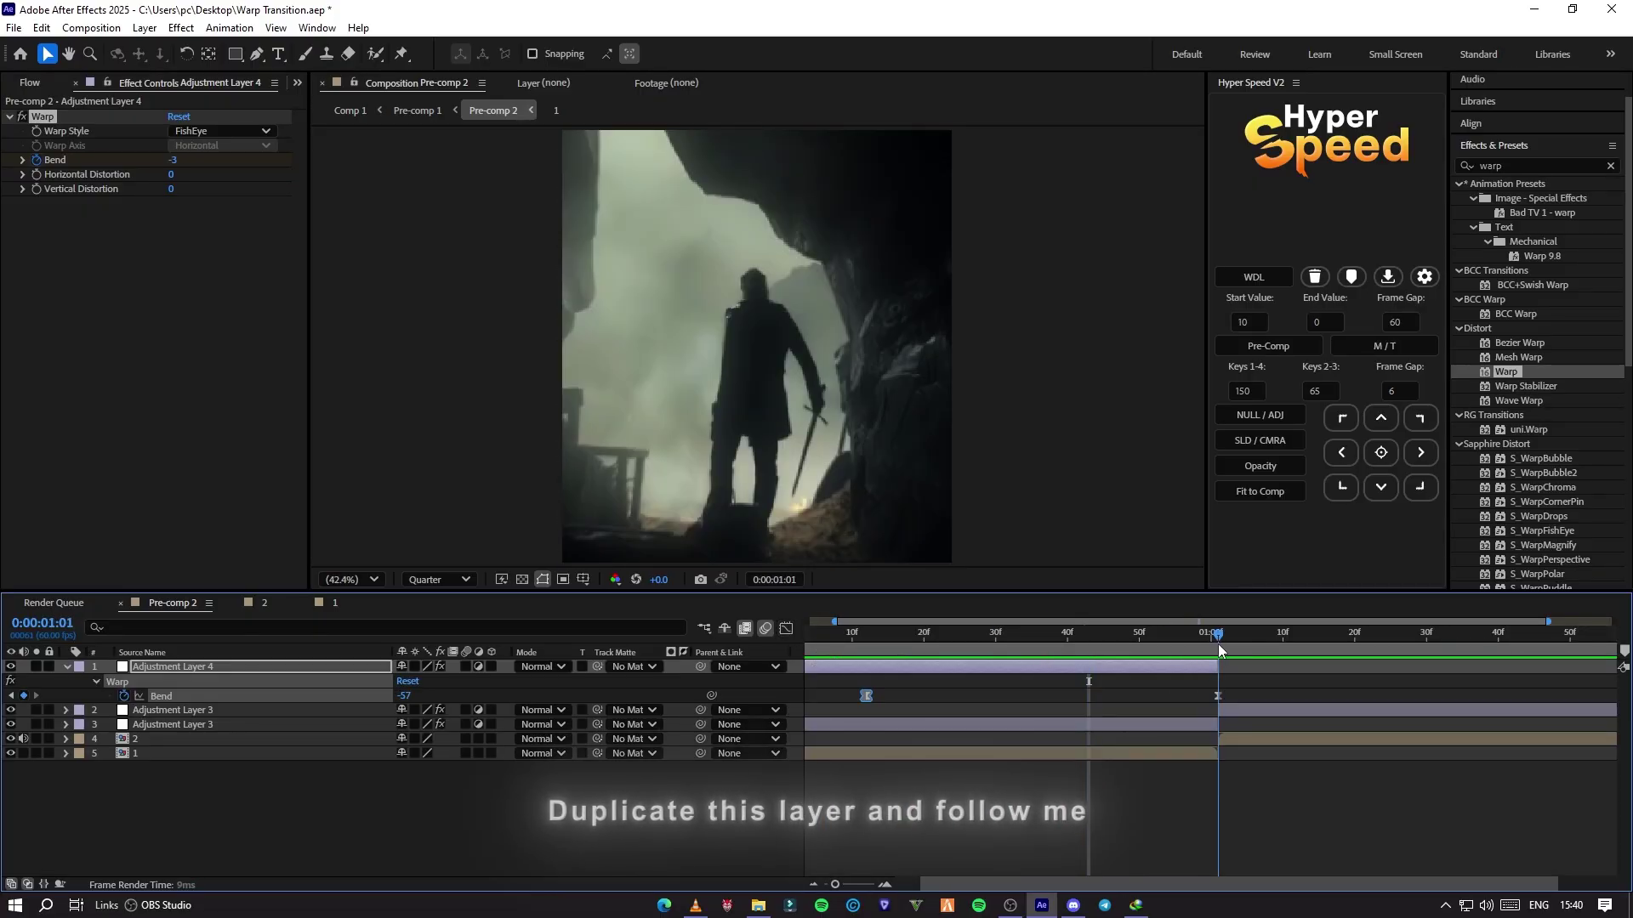
pyautogui.click(1248, 675)
pyautogui.click(1212, 669)
pyautogui.hotkey('ctrl', 'd')
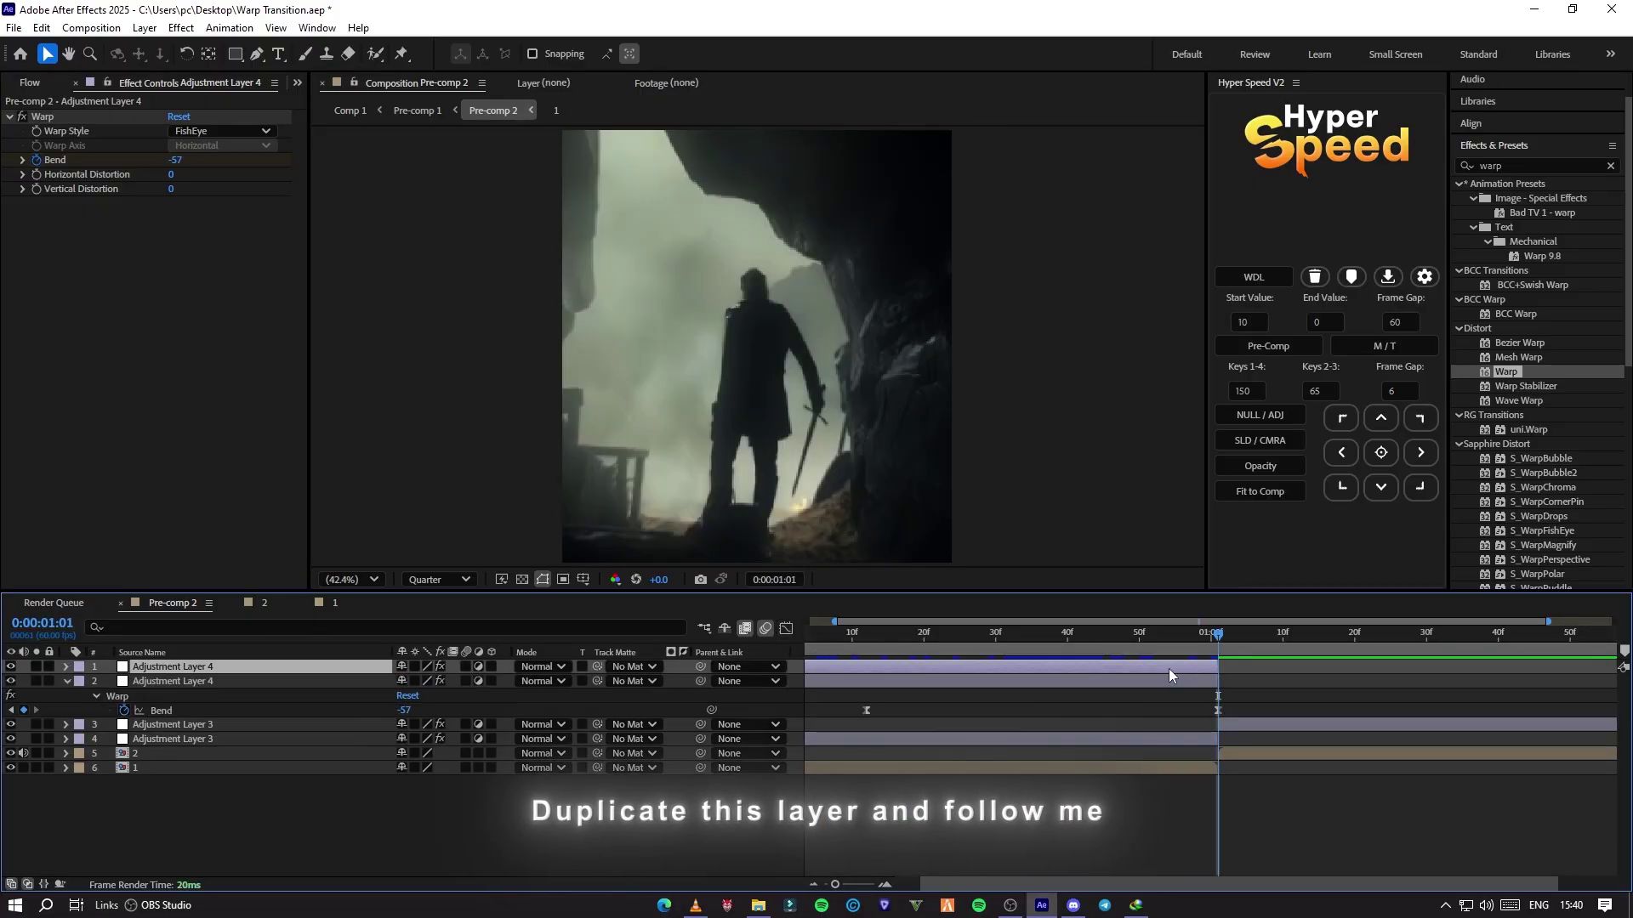
pyautogui.press('u')
pyautogui.moveTo(1181, 669); pyautogui.dragTo(1513, 663)
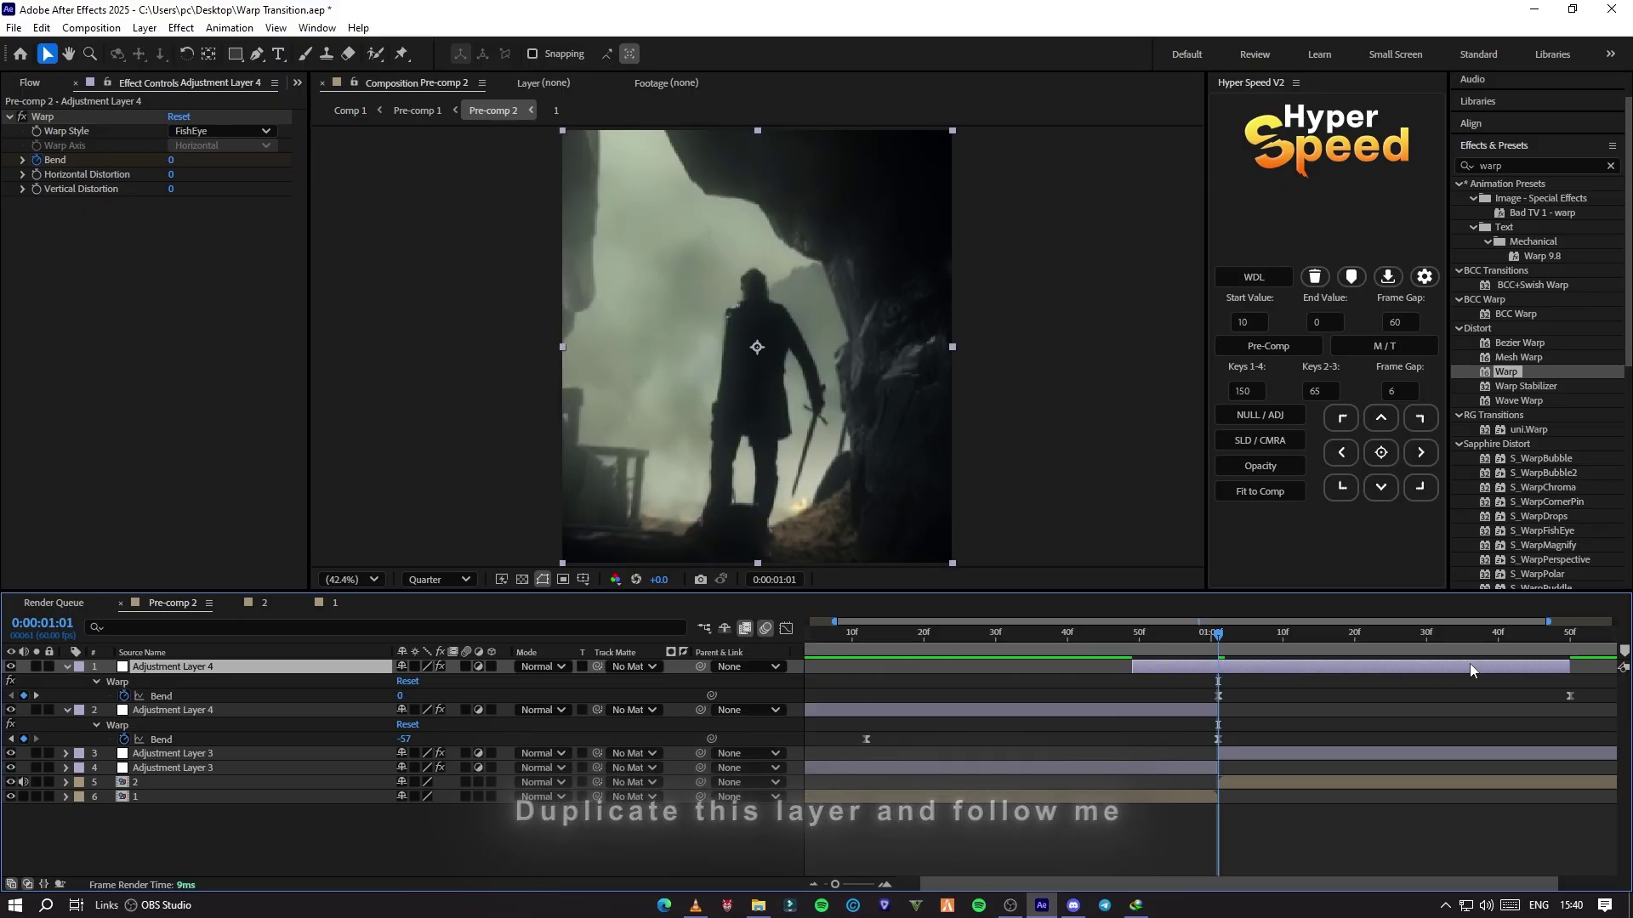
# Step: Split the duplicate layer at the cut and delete the part before it
pyautogui.hotkey('ctrl', 'shift', 'd')
pyautogui.click(1203, 680)
pyautogui.press('Delete')
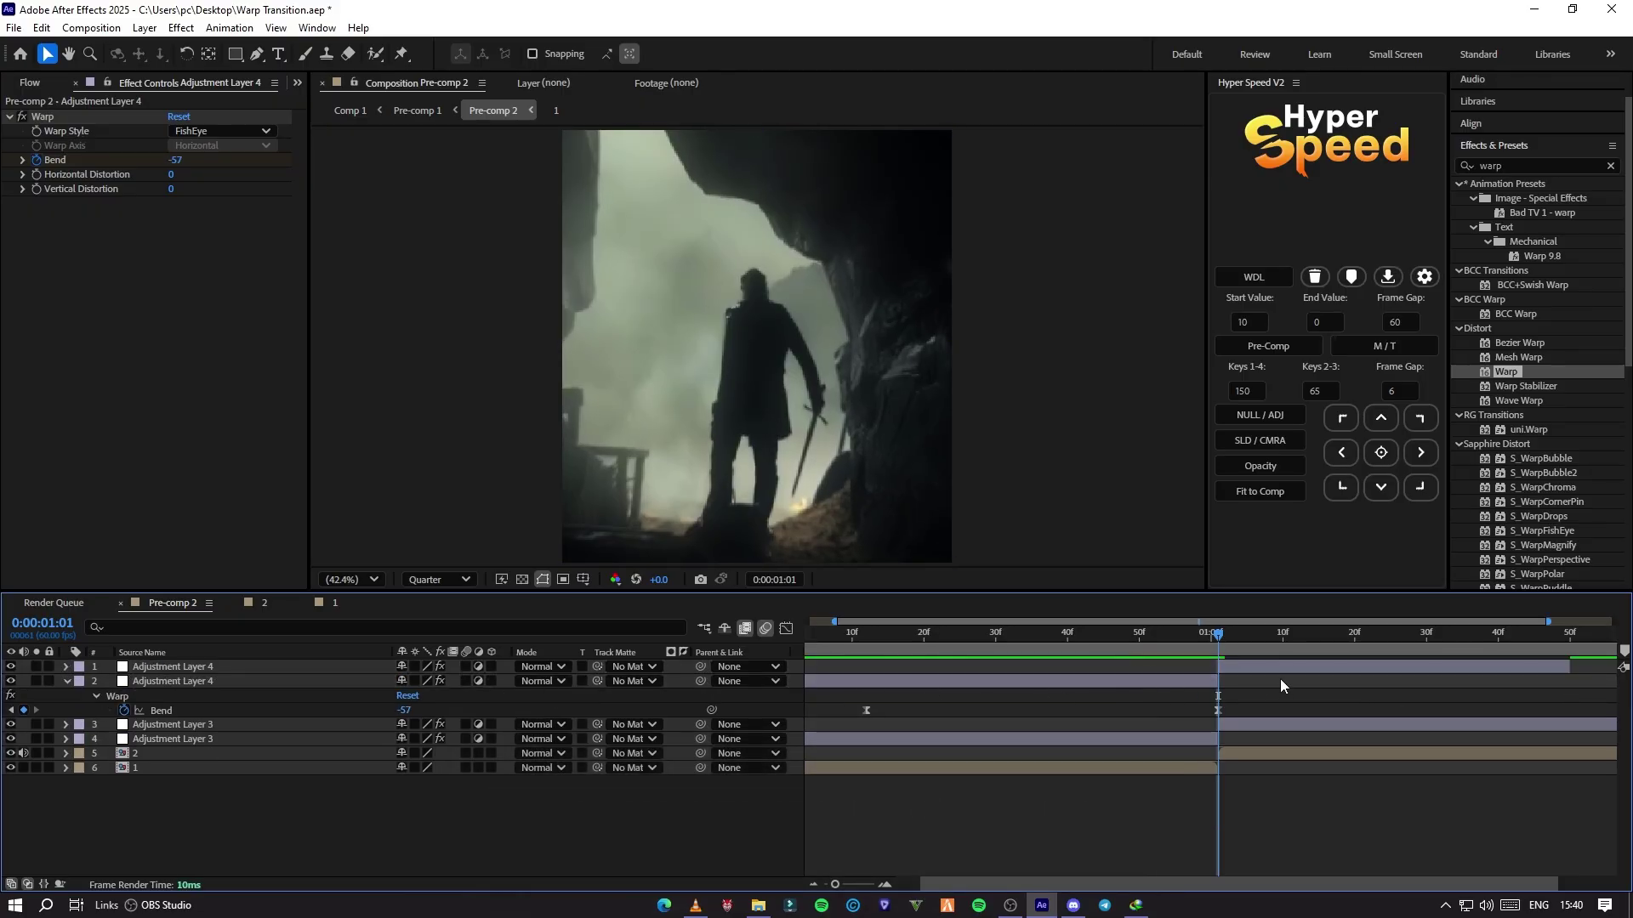
# Step: Reverse the duplicate's Bend animation, with -56 on its first keyframe and 0 on its last
pyautogui.click(1279, 670)
pyautogui.press('u')
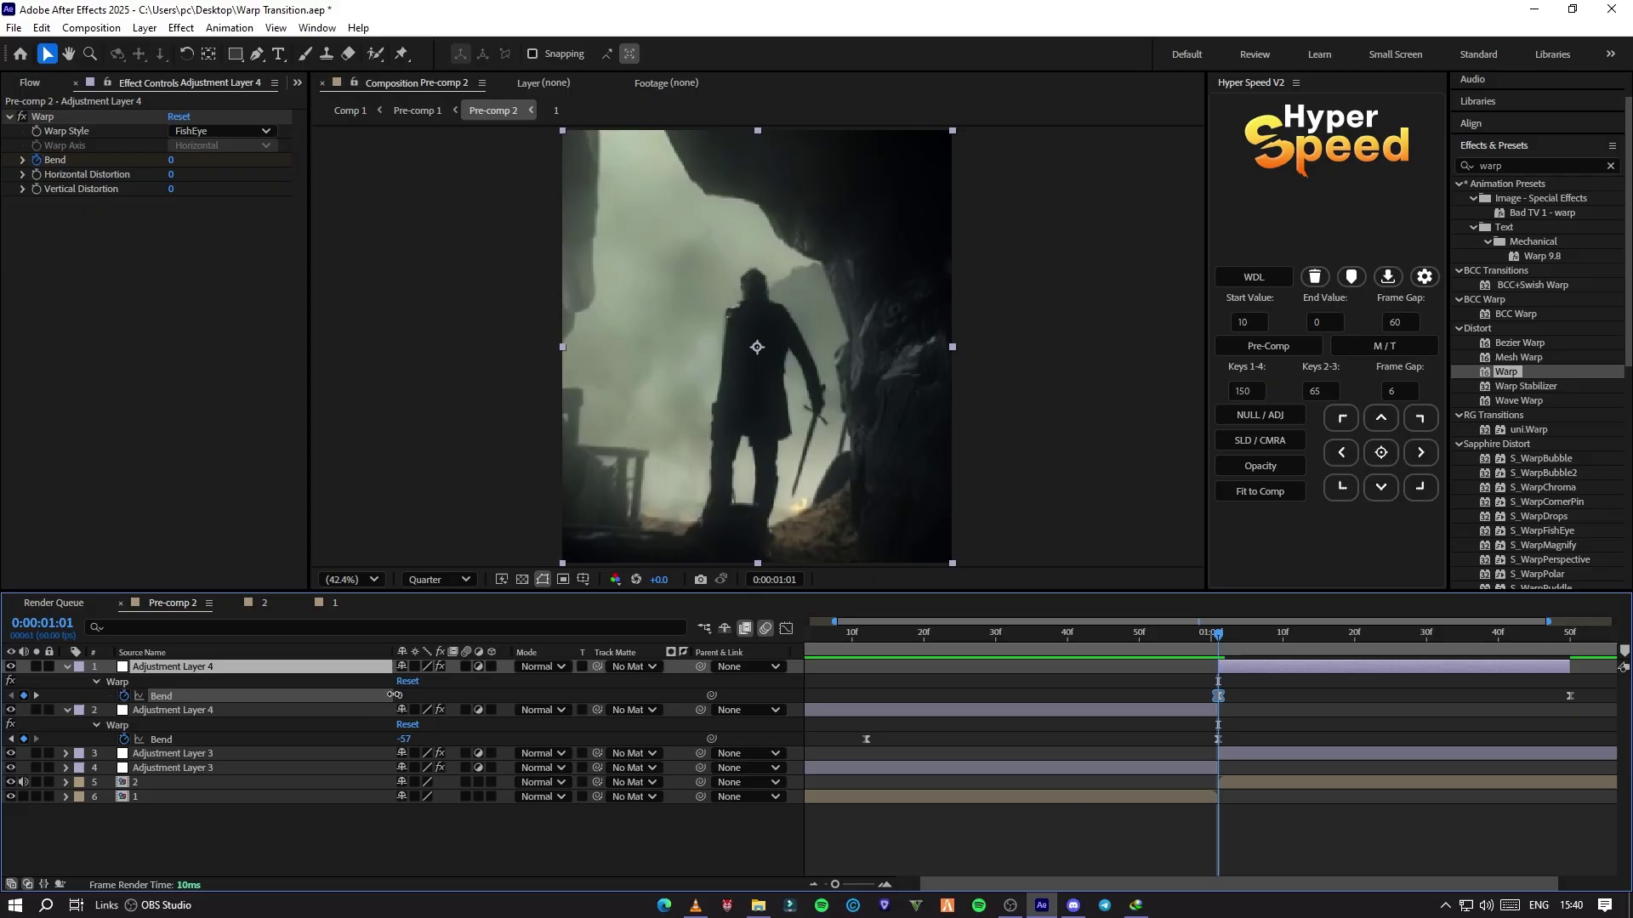
pyautogui.moveTo(395, 695); pyautogui.dragTo(354, 696)
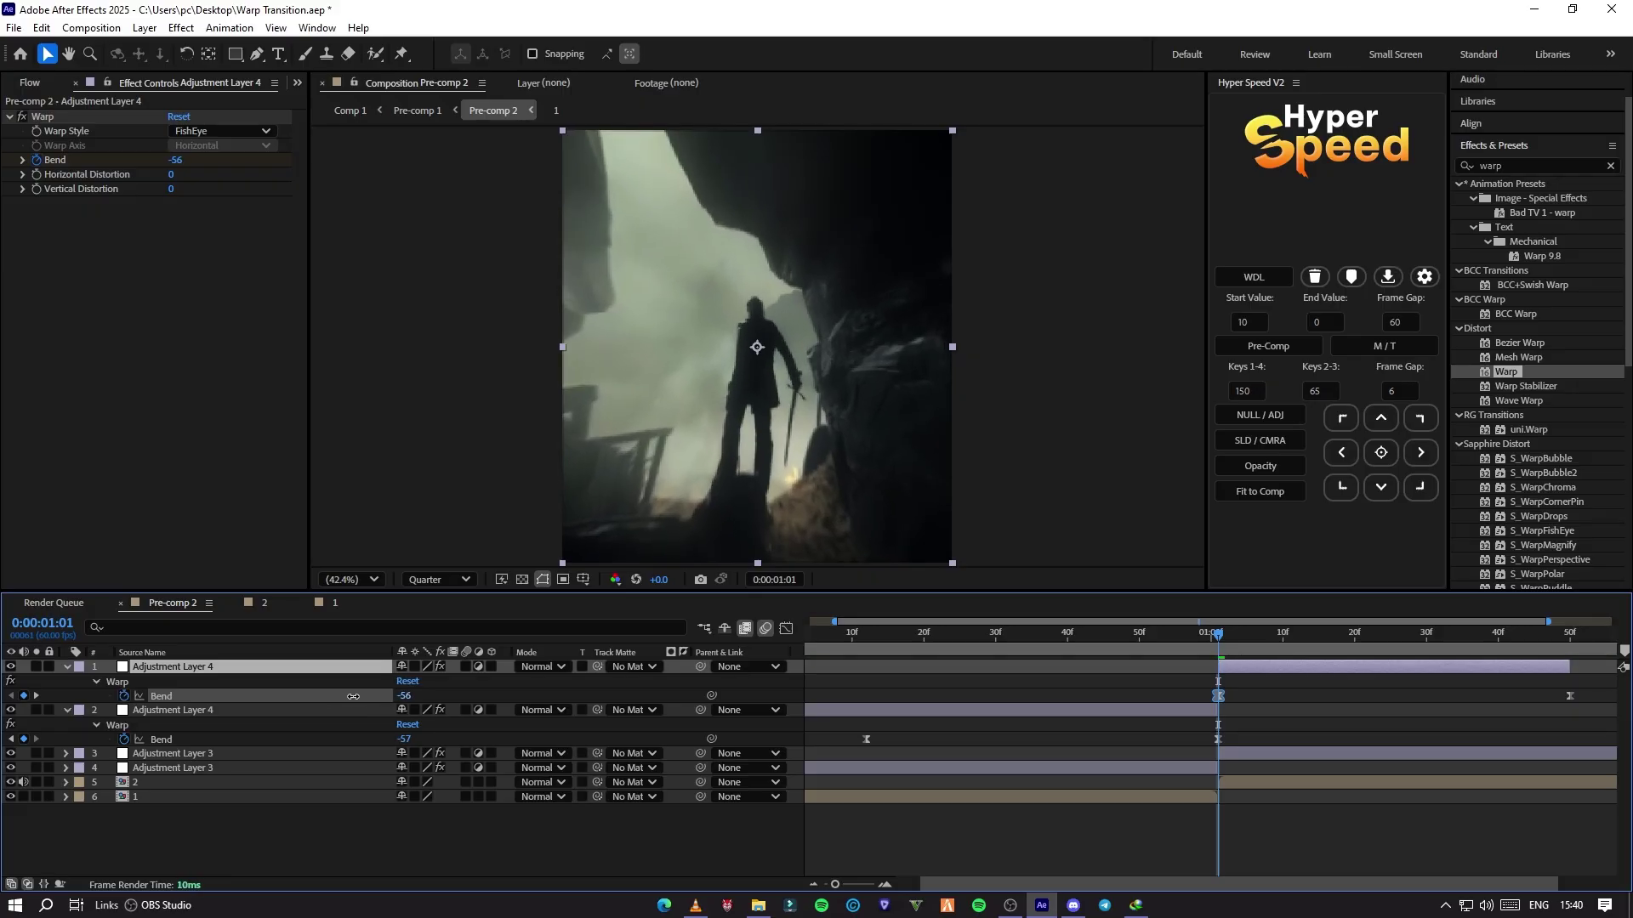
pyautogui.doubleClick(1570, 696)
pyautogui.click(864, 508)
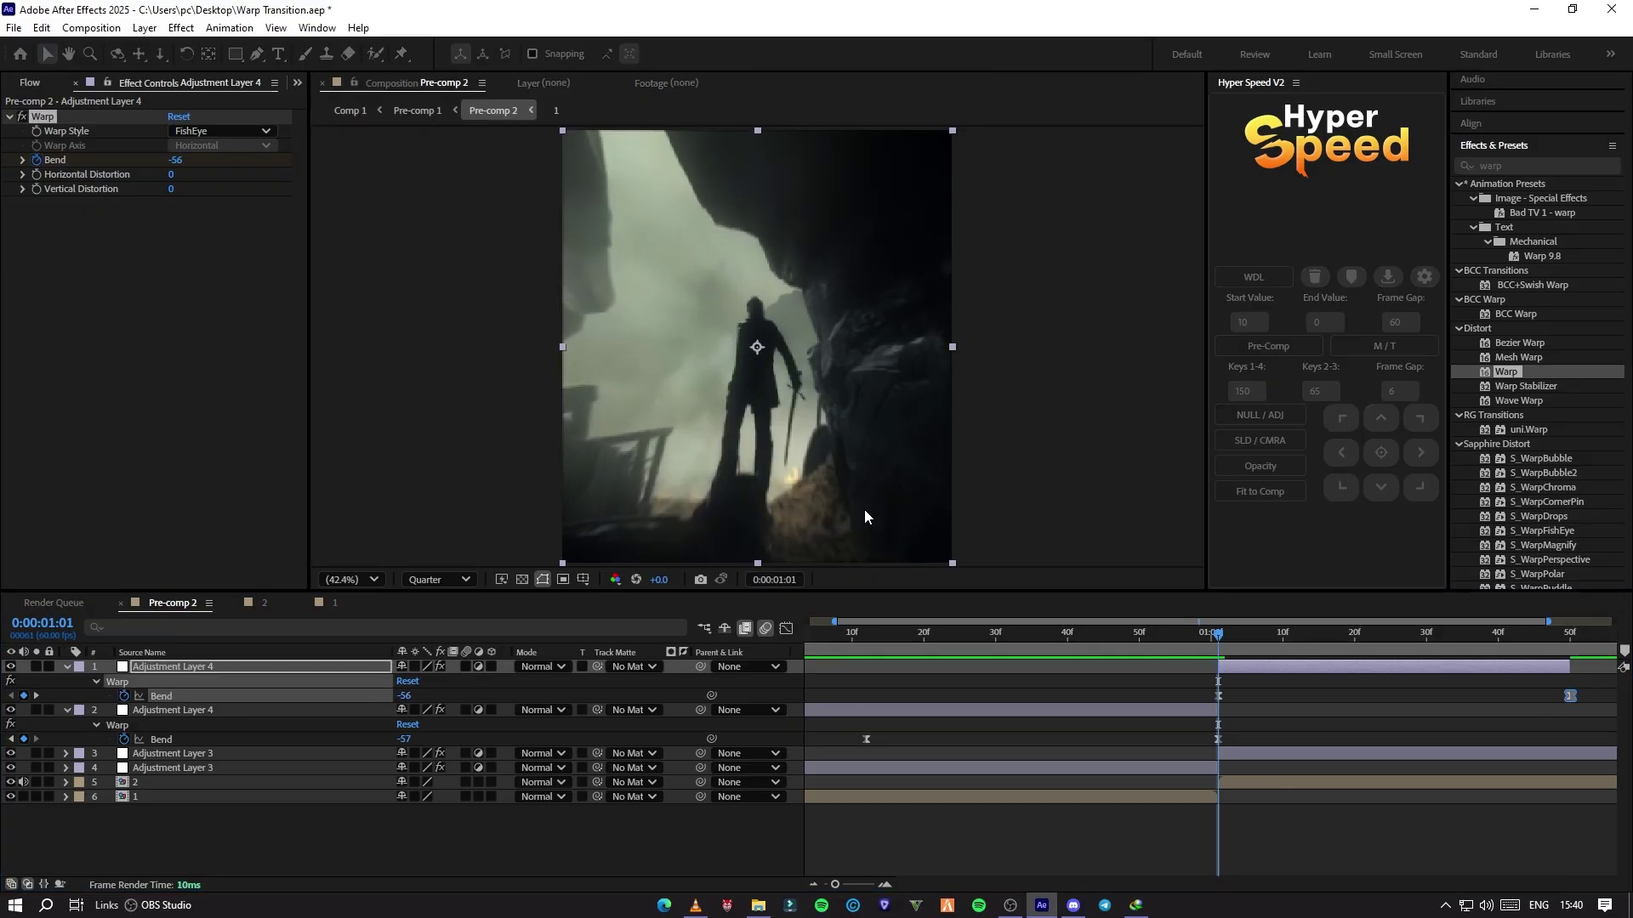
# Step: Shape the duplicate's Bend curve to rise steeply from the cut and settle slowly at 0, and preview the transition
pyautogui.moveTo(1200, 690); pyautogui.dragTo(1609, 705)
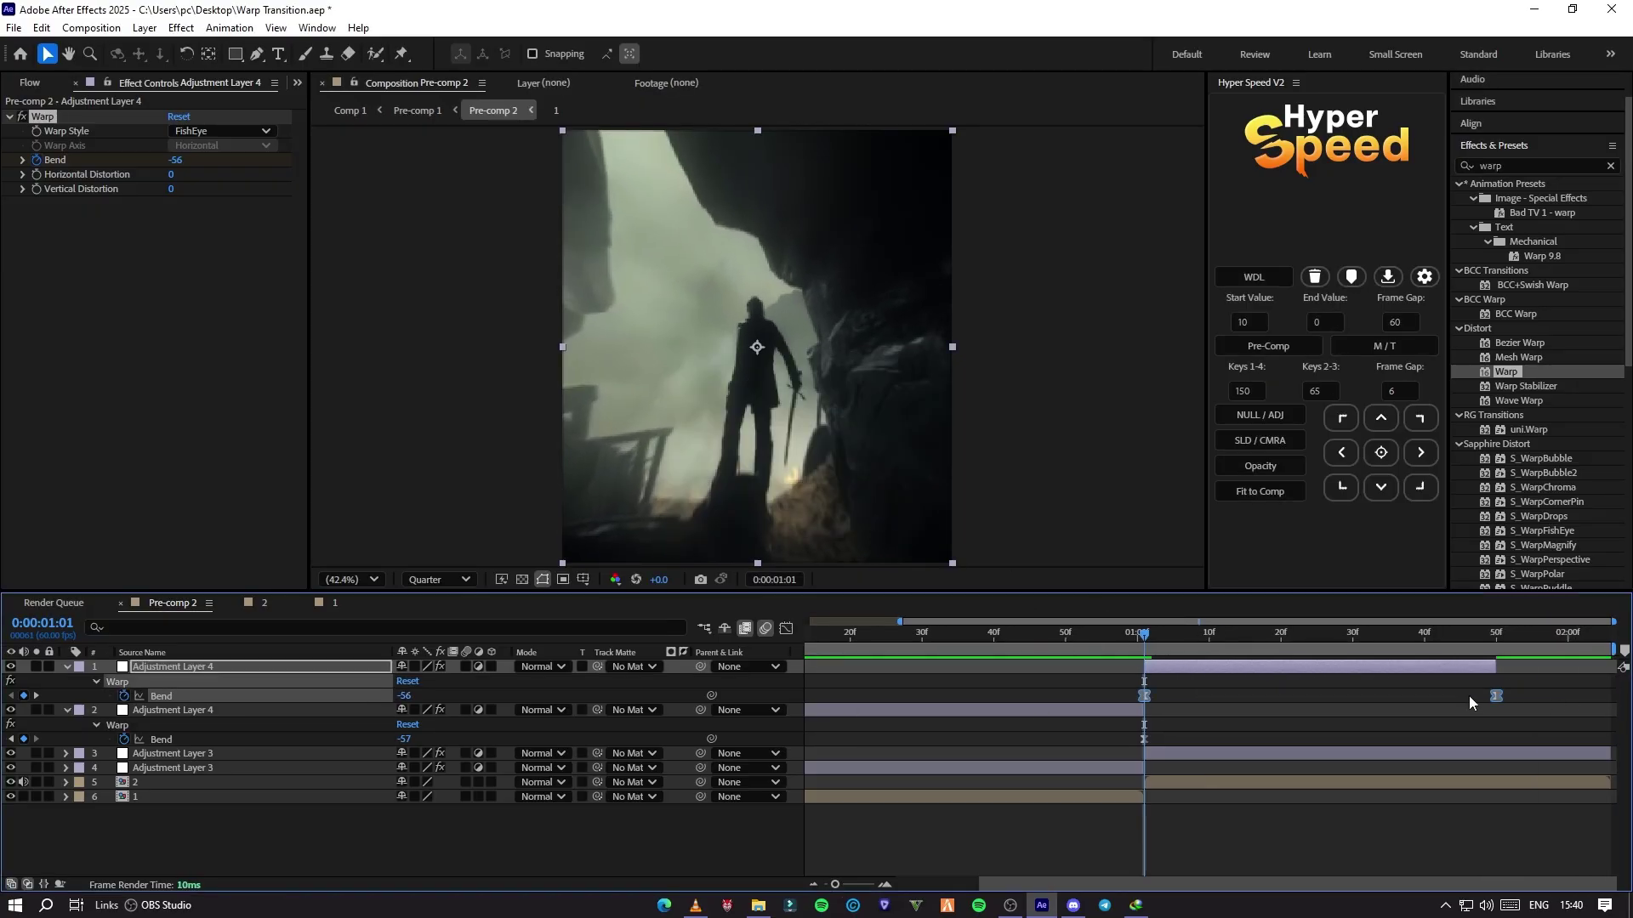
pyautogui.click(785, 629)
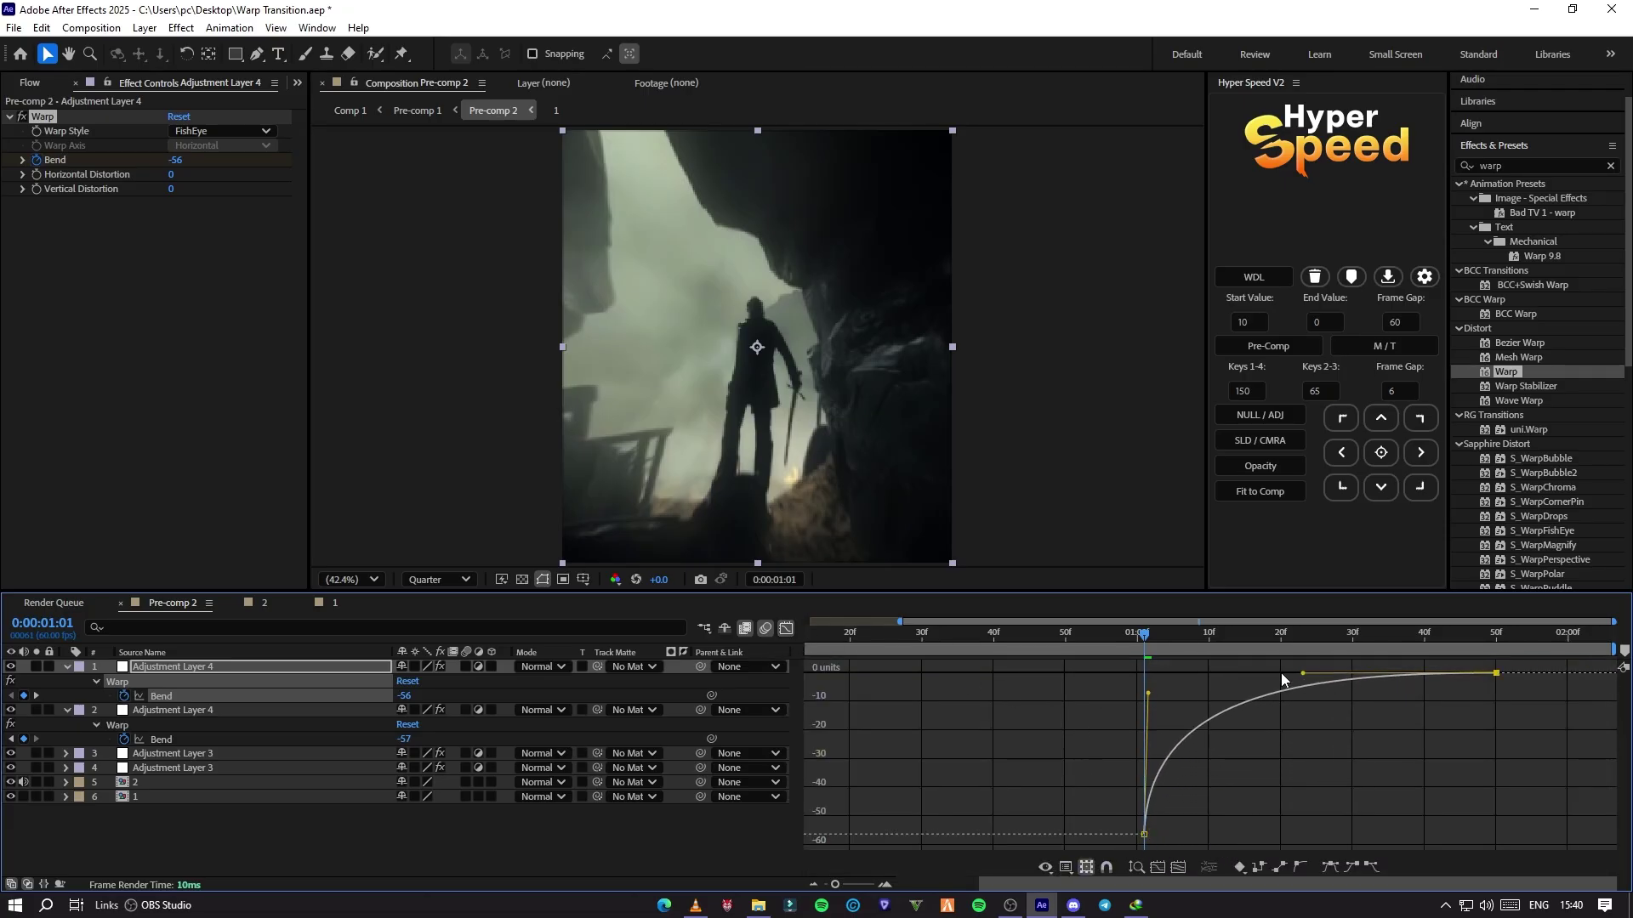
pyautogui.press('space')
pyautogui.click(835, 650)
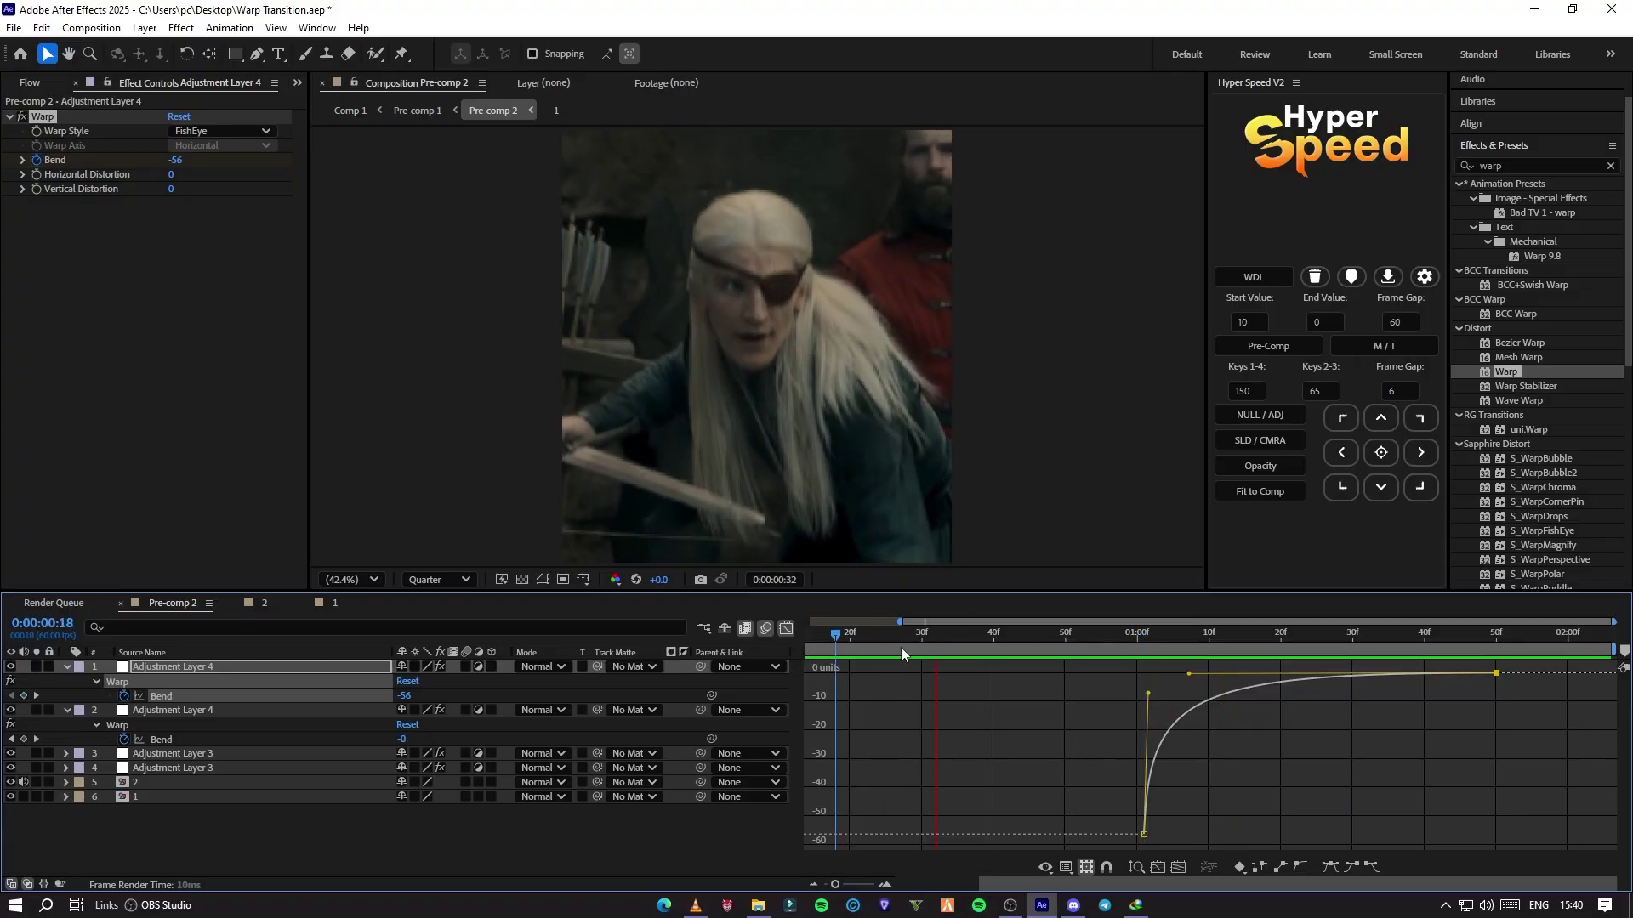
pyautogui.press('space')
pyautogui.hotkey('shift', 'F3')
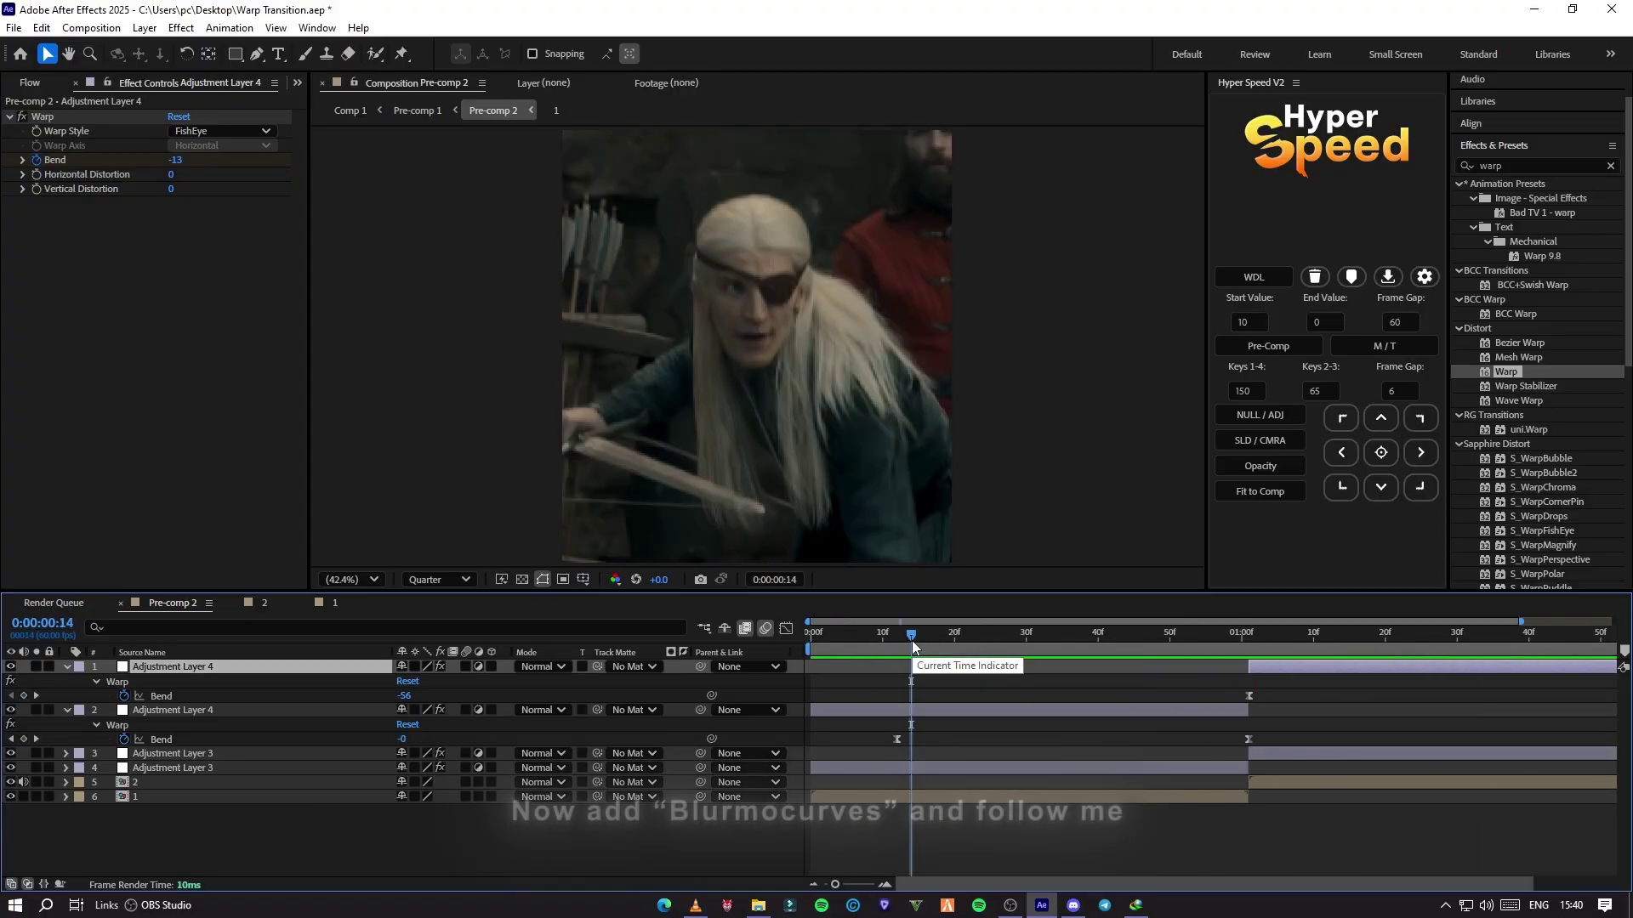
# Step: Apply the S_BlurMoCurves effect to the warp adjustment layer over the first clip
pyautogui.click(867, 644)
pyautogui.click(894, 710)
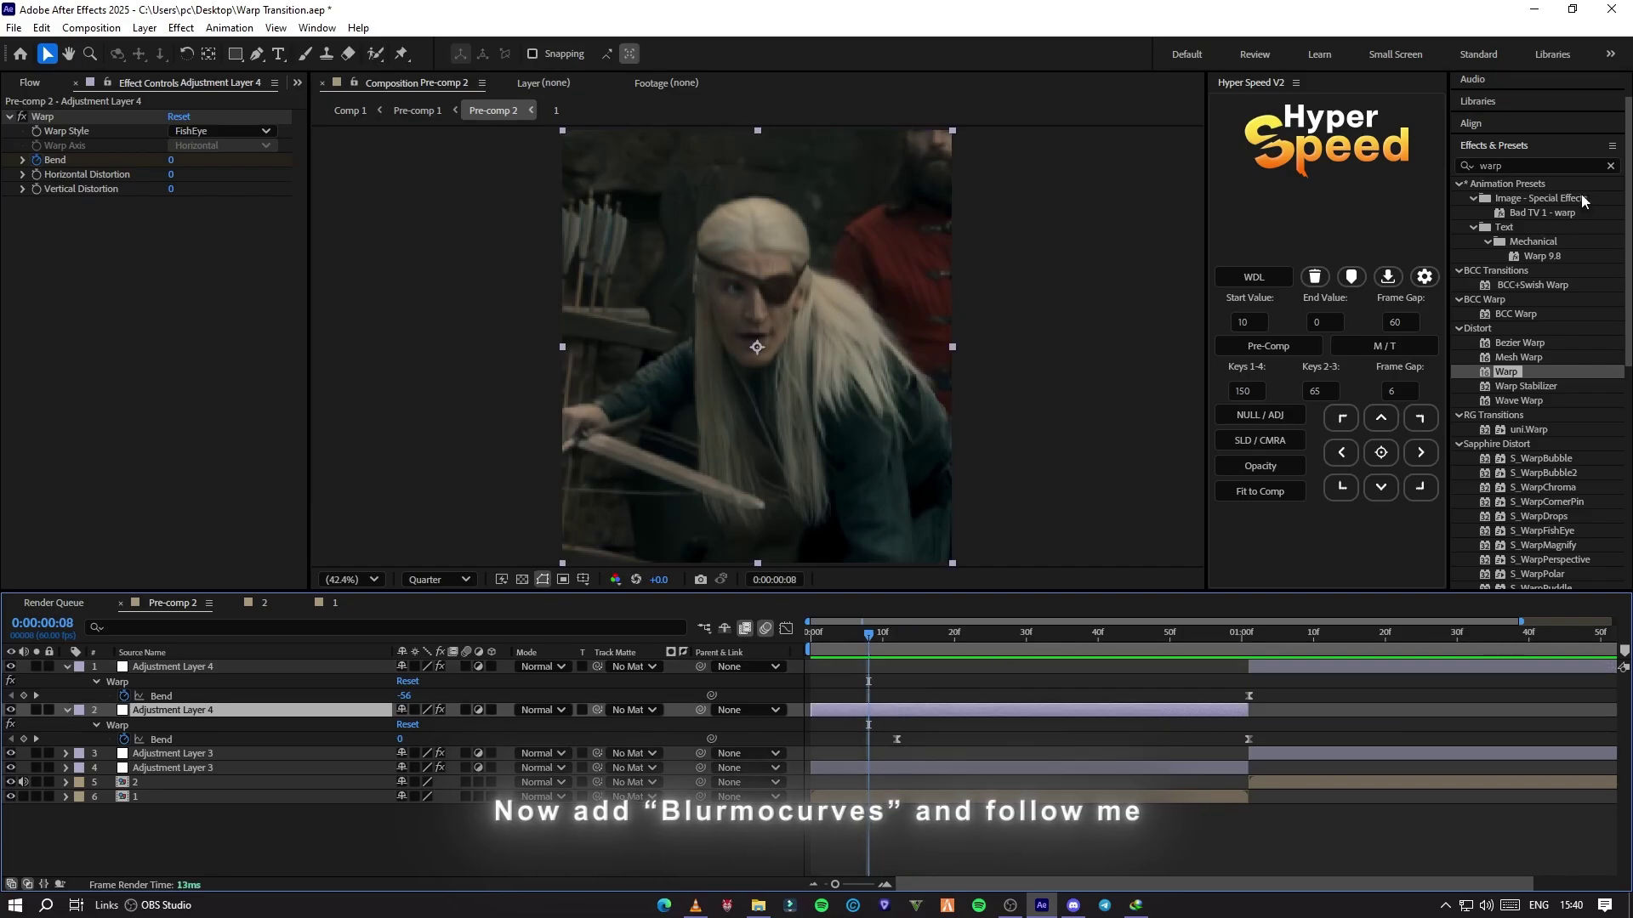
pyautogui.doubleClick(1544, 167)
pyautogui.write('blurmo')
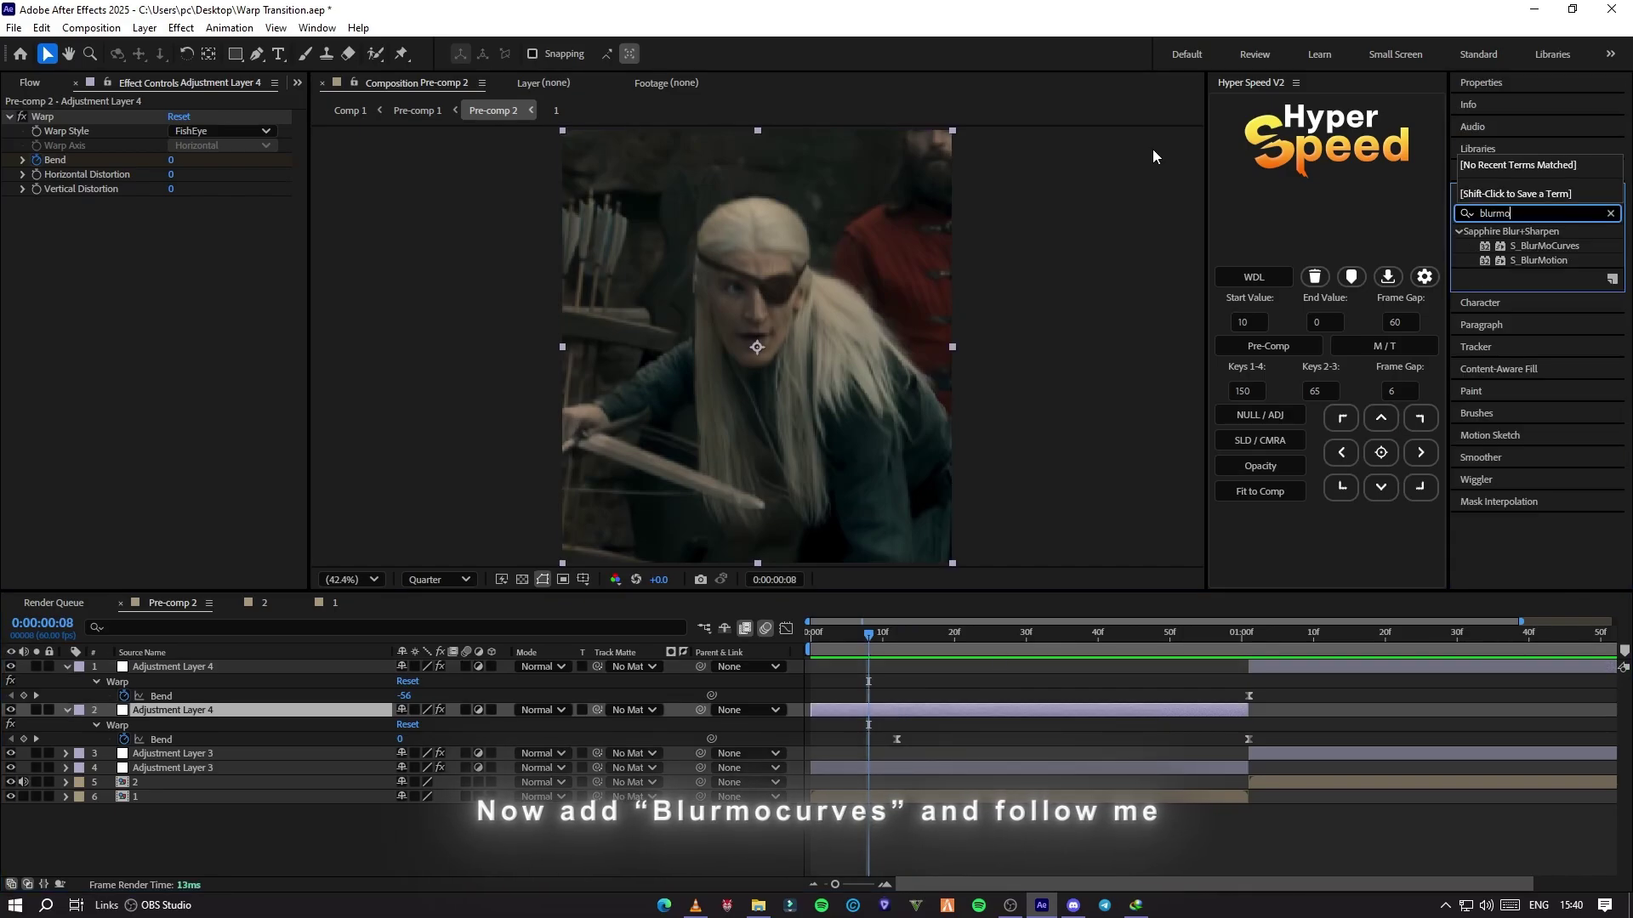
pyautogui.doubleClick(1544, 246)
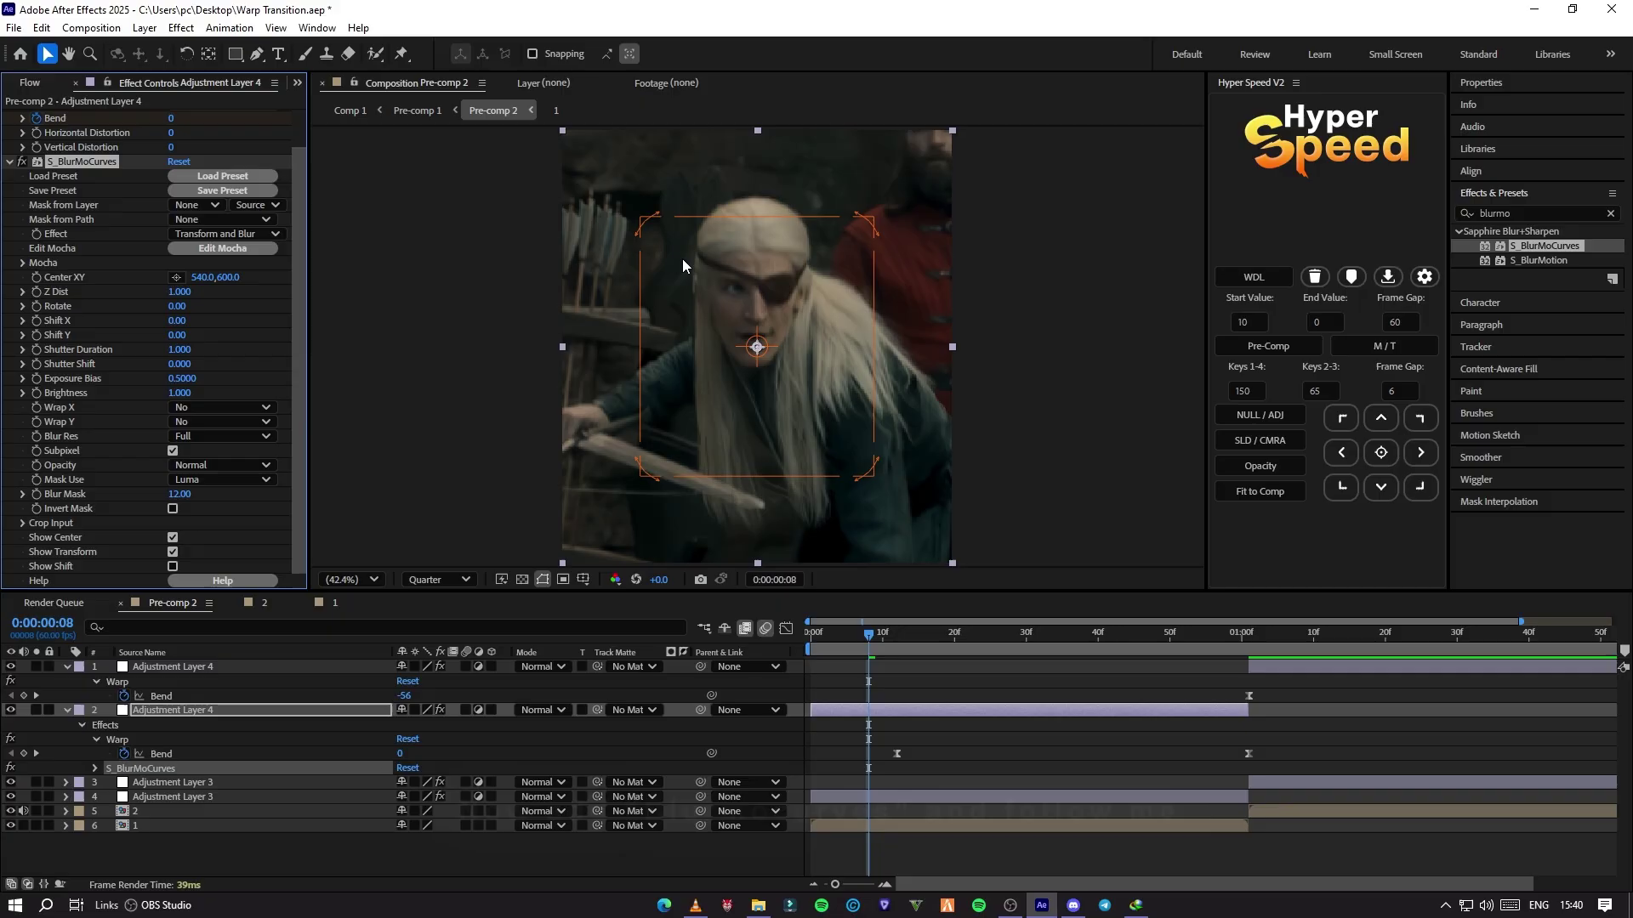
pyautogui.press('space')
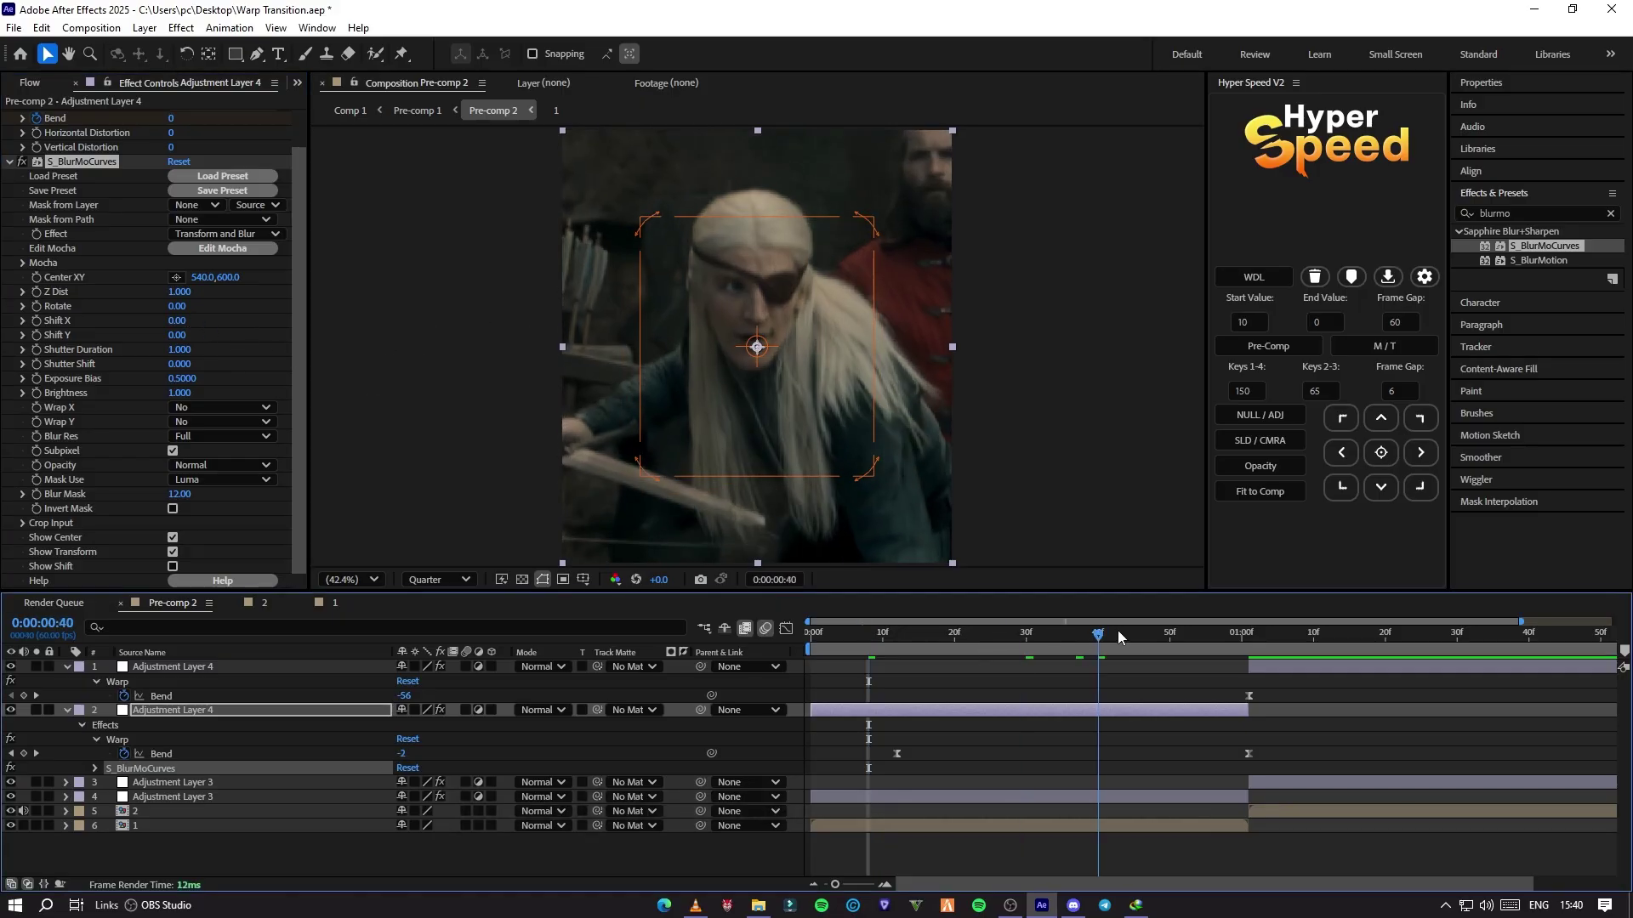
pyautogui.moveTo(178, 292); pyautogui.dragTo(150, 292)
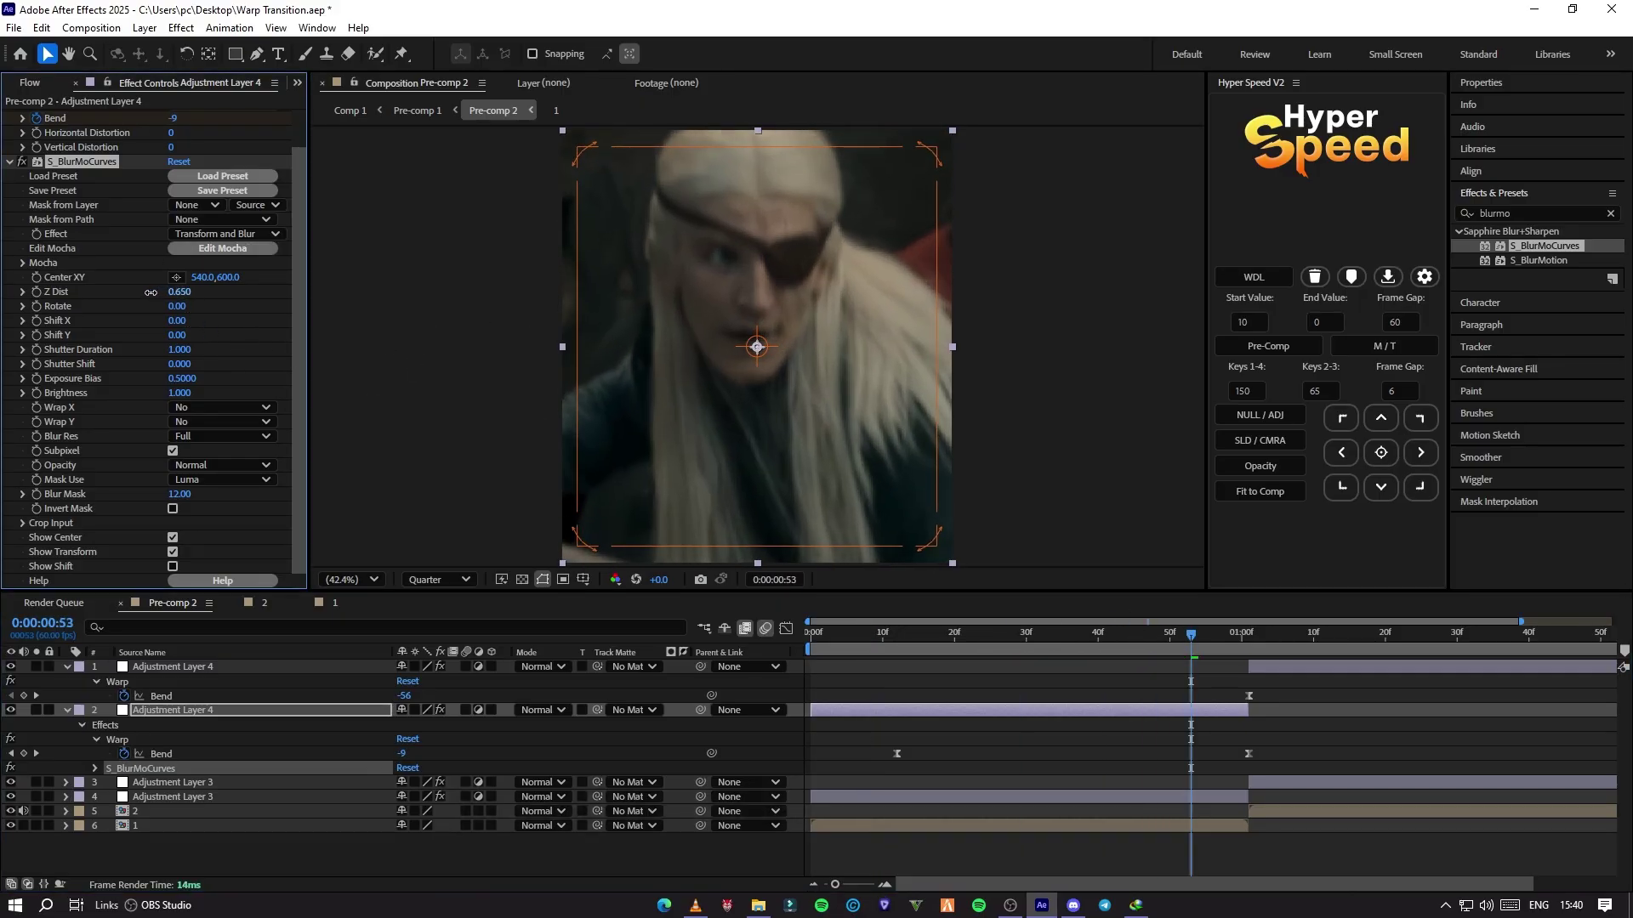
pyautogui.hotkey('ctrl', 'z')
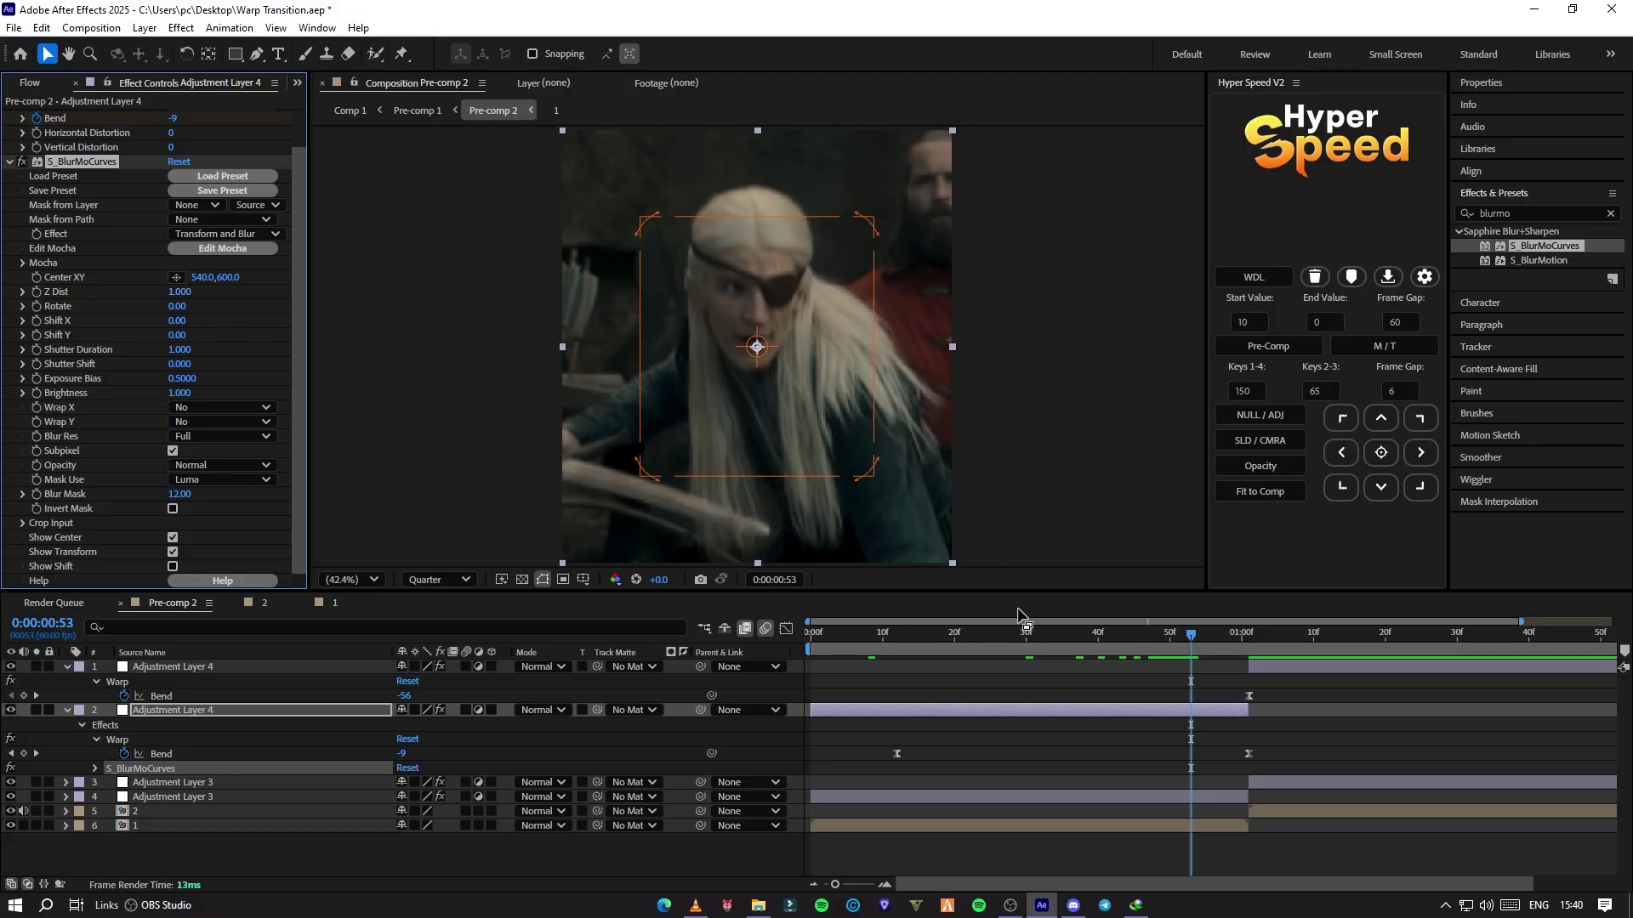
# Step: Animate S_BlurMoCurves Z Dist from 1.000 at frame 9 to 0.360, placing the second keyframe at the first clip's end
pyautogui.click(875, 633)
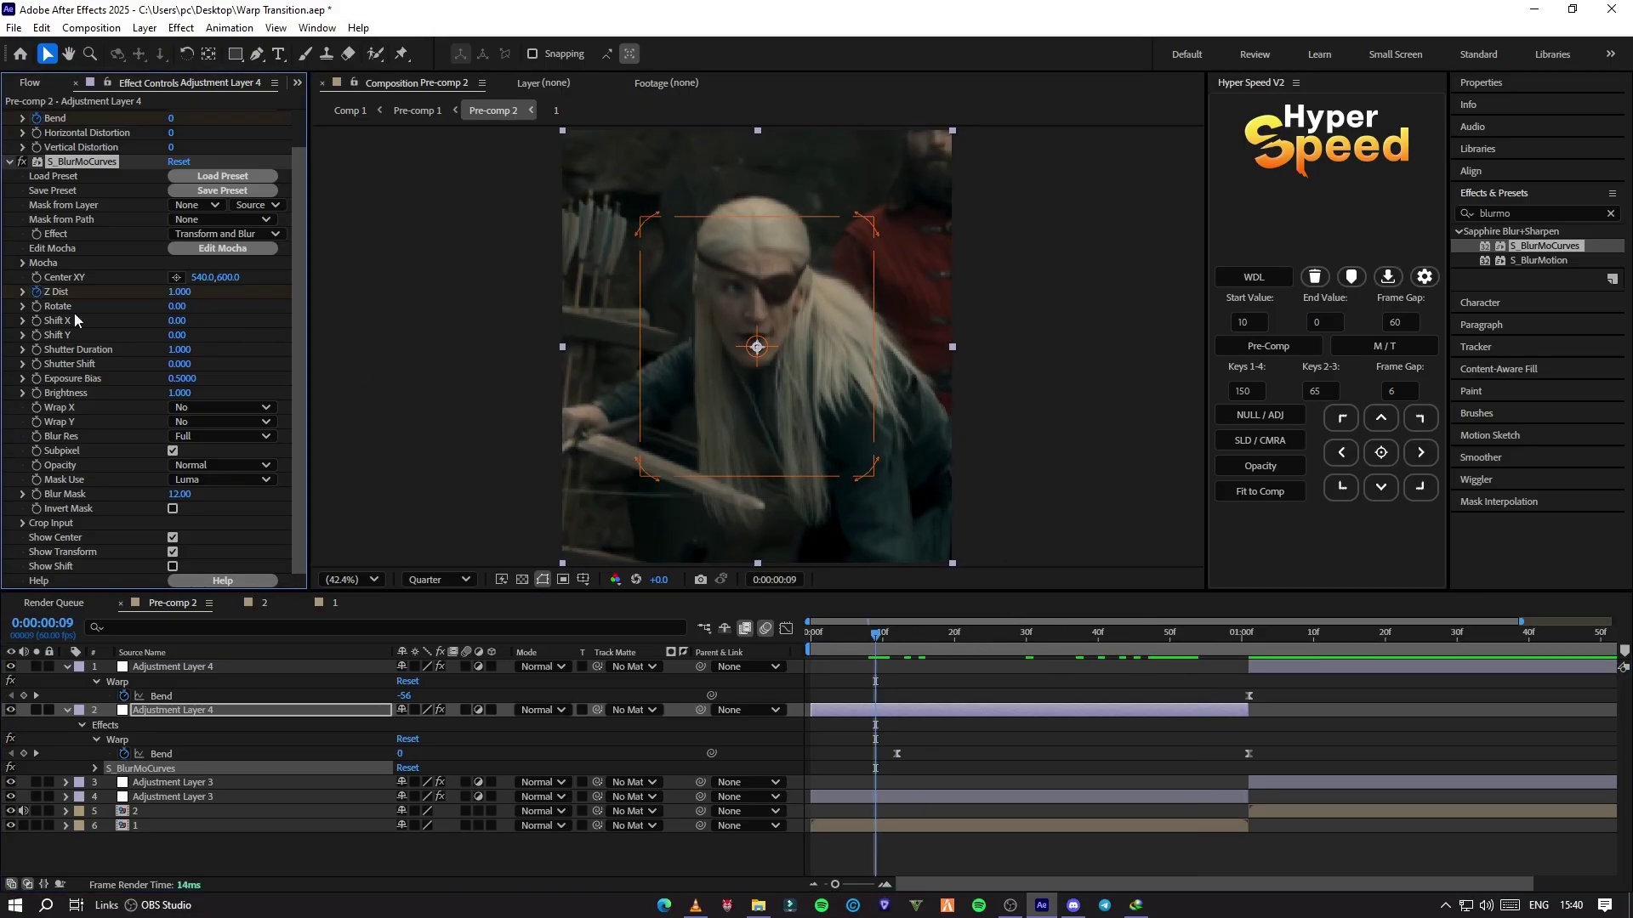
pyautogui.click(1227, 636)
pyautogui.moveTo(179, 291); pyautogui.dragTo(127, 293)
pyautogui.press('u')
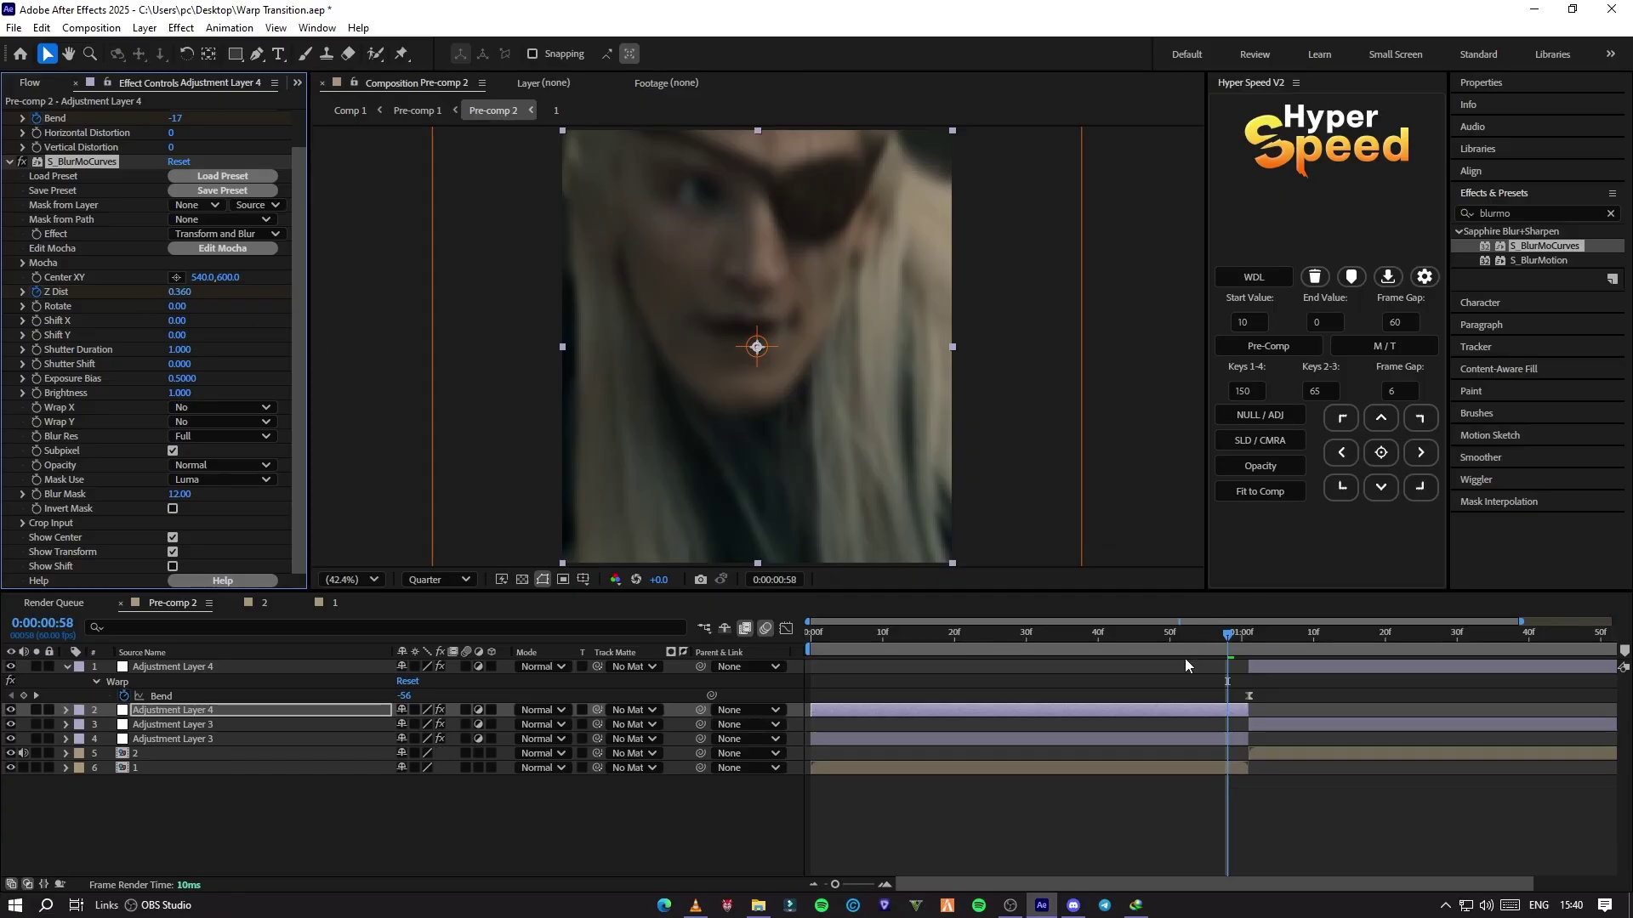
pyautogui.press('u')
pyautogui.press('u')
# Step: Easy-ease both Z Dist keyframes and shape the value curve to stay near 1.00 and drop steeply at the cut
pyautogui.moveTo(1227, 797); pyautogui.dragTo(830, 802)
pyautogui.scroll(1, 271, 451)
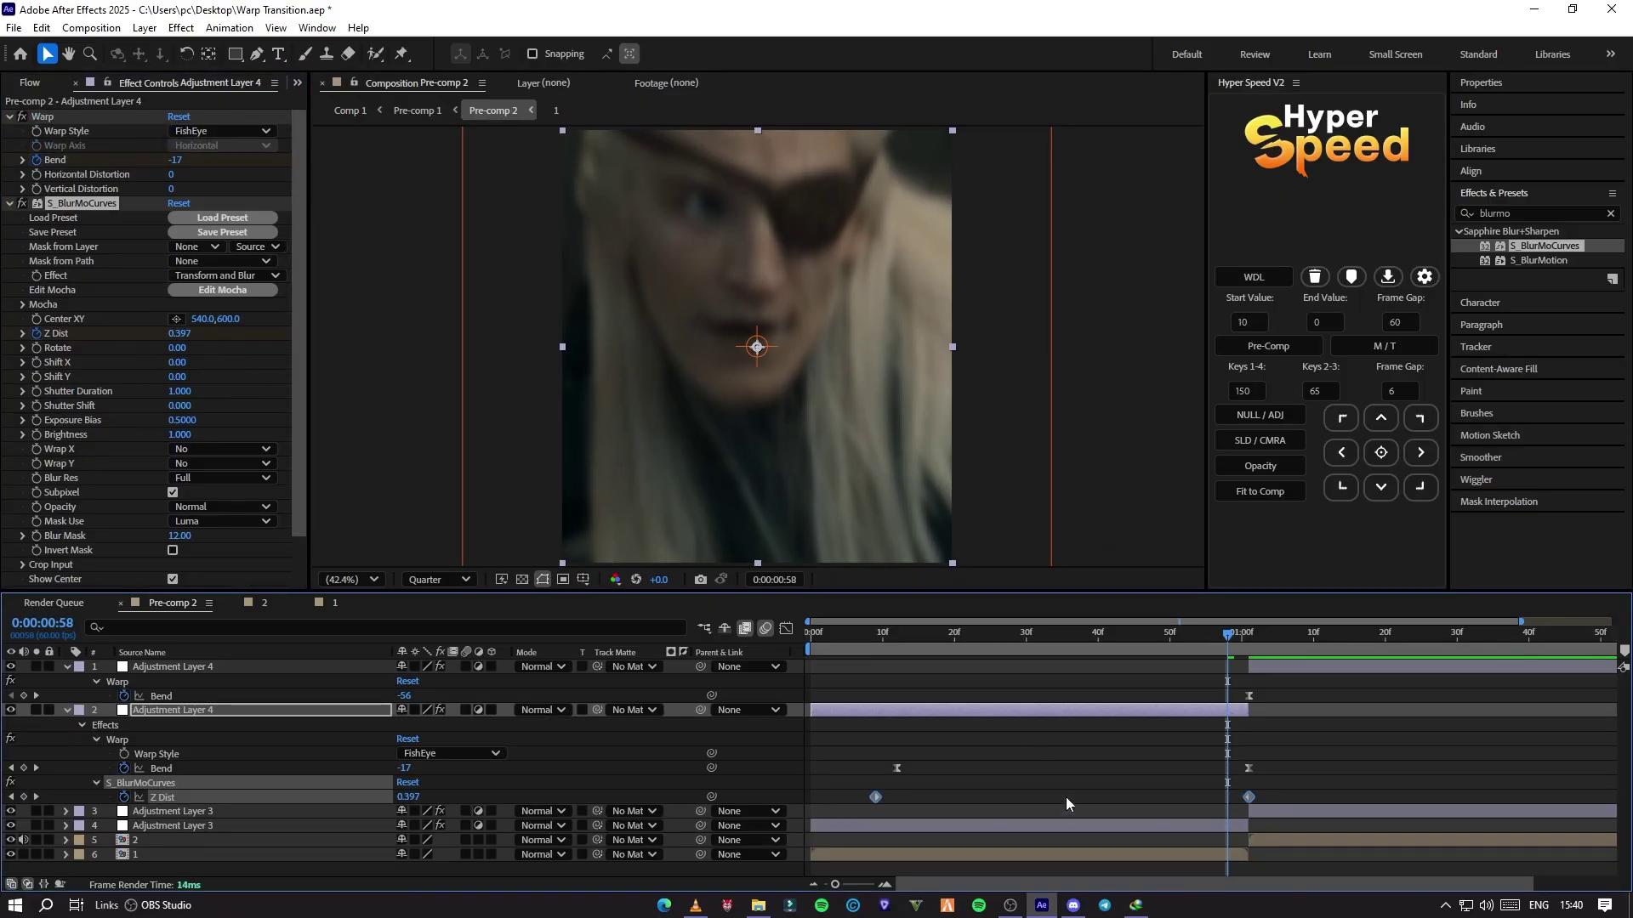
pyautogui.press('F9')
pyautogui.click(786, 629)
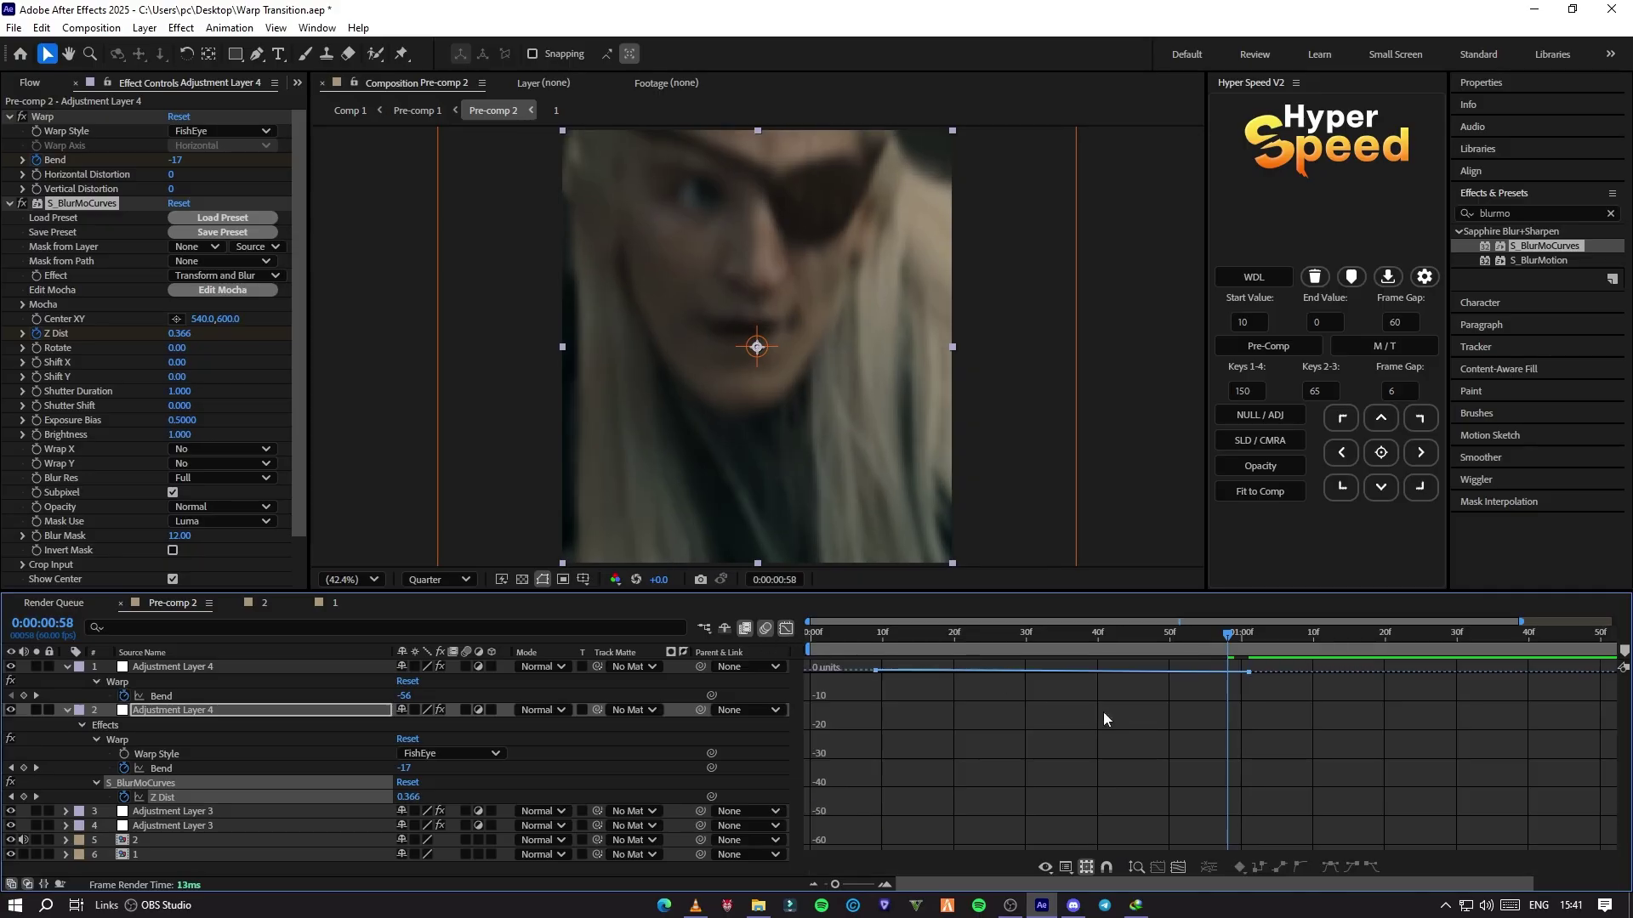
pyautogui.click(1179, 864)
pyautogui.moveTo(969, 727); pyautogui.dragTo(796, 660)
pyautogui.moveTo(1354, 842); pyautogui.dragTo(1597, 682)
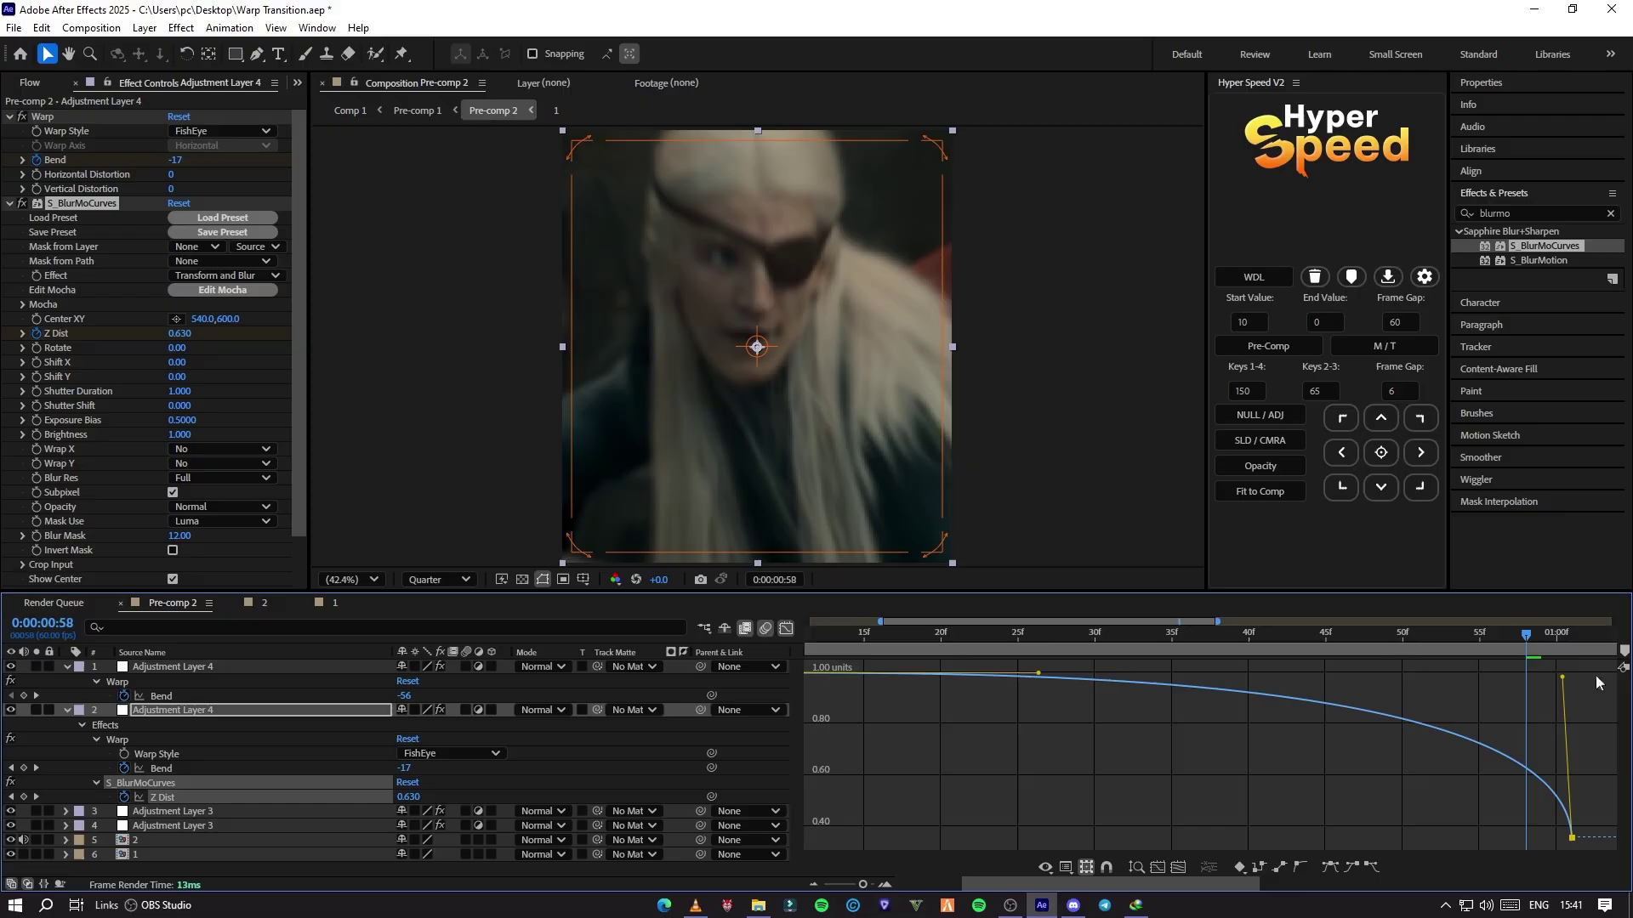
pyautogui.moveTo(1041, 676); pyautogui.dragTo(1492, 680)
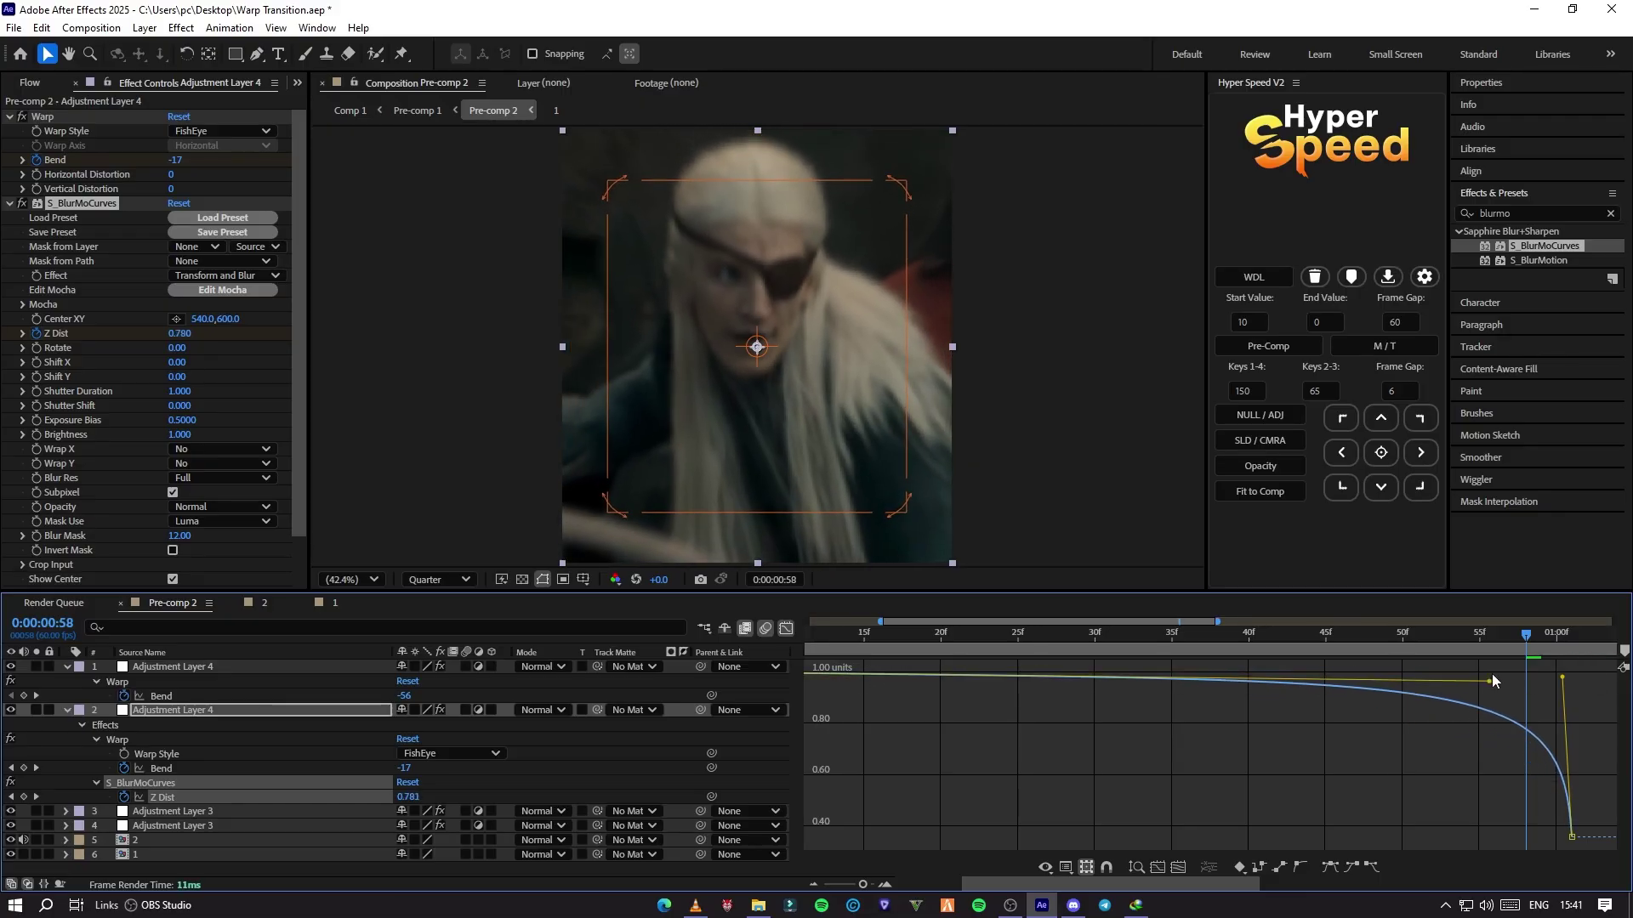
pyautogui.moveTo(835, 632); pyautogui.dragTo(1541, 629)
pyautogui.click(786, 628)
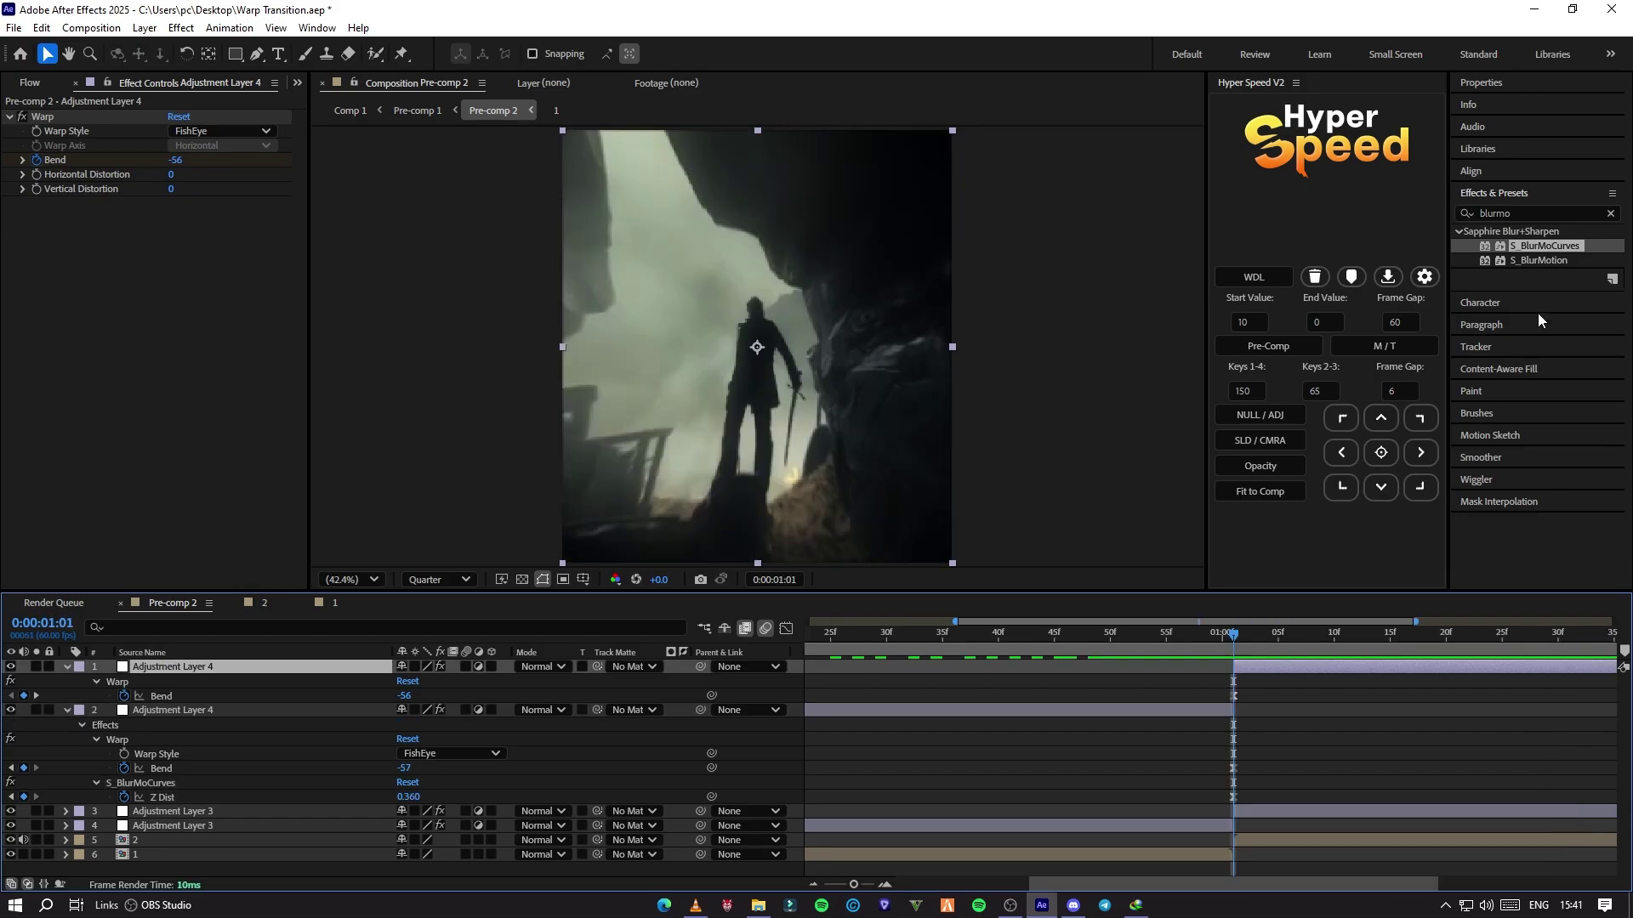
# Step: Apply S_BlurMoCurves to the second clip's warp adjustment layer with Z Dist 1.670 at the cut and Wrap X and Wrap Y set to Reflect
pyautogui.doubleClick(1547, 247)
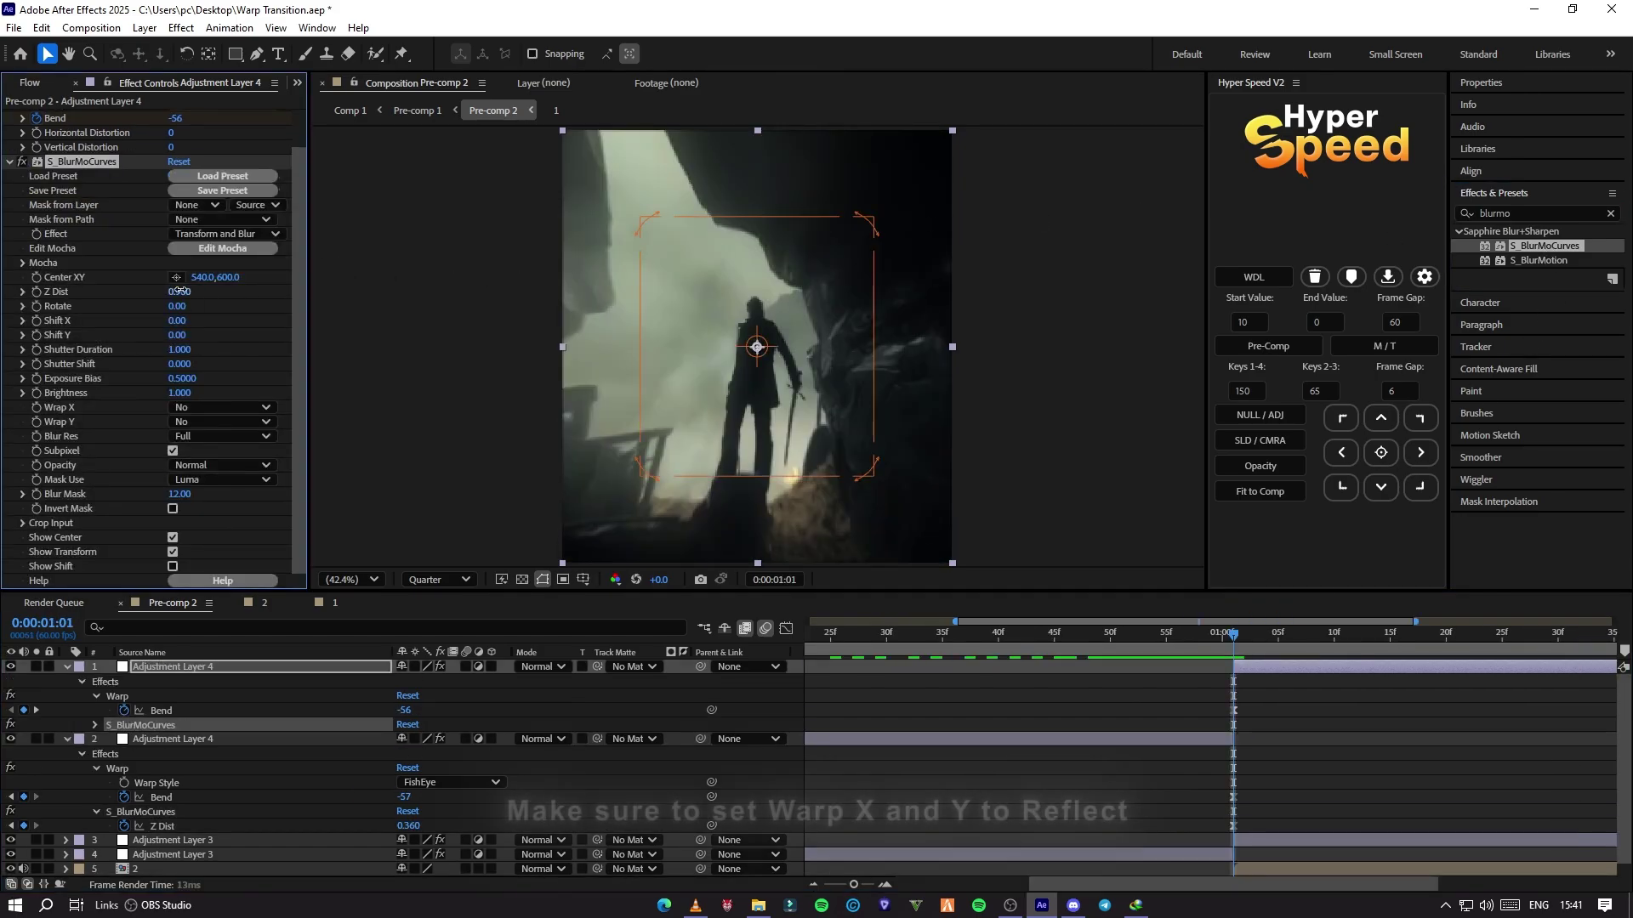
pyautogui.moveTo(179, 292); pyautogui.dragTo(248, 294)
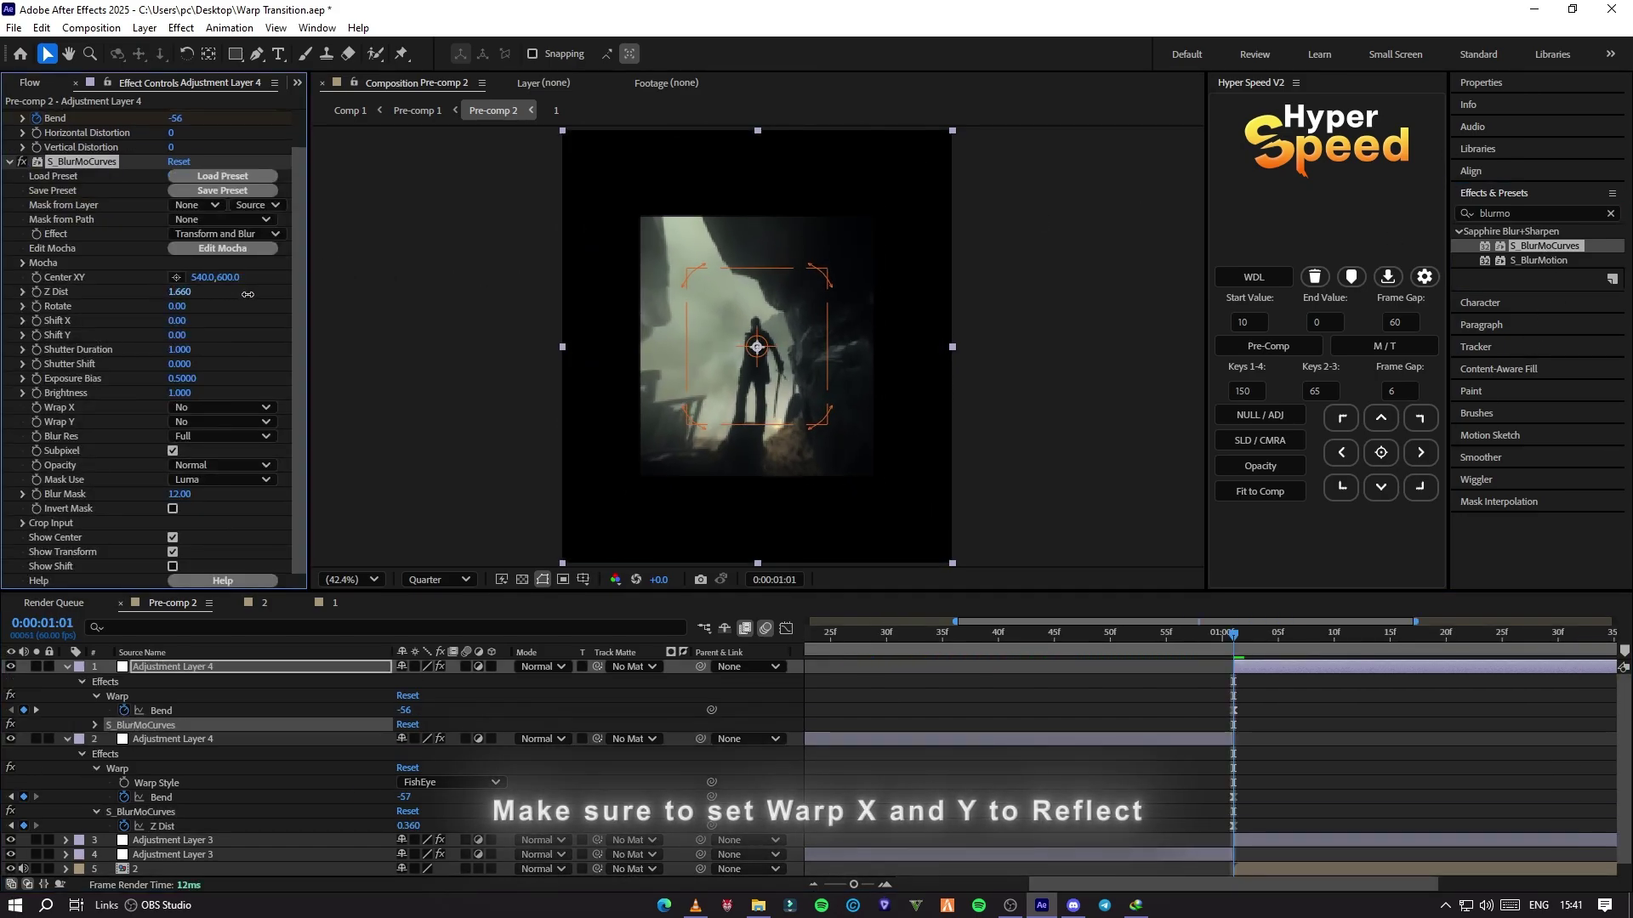
pyautogui.click(221, 407)
pyautogui.click(213, 462)
pyautogui.click(221, 421)
pyautogui.click(210, 478)
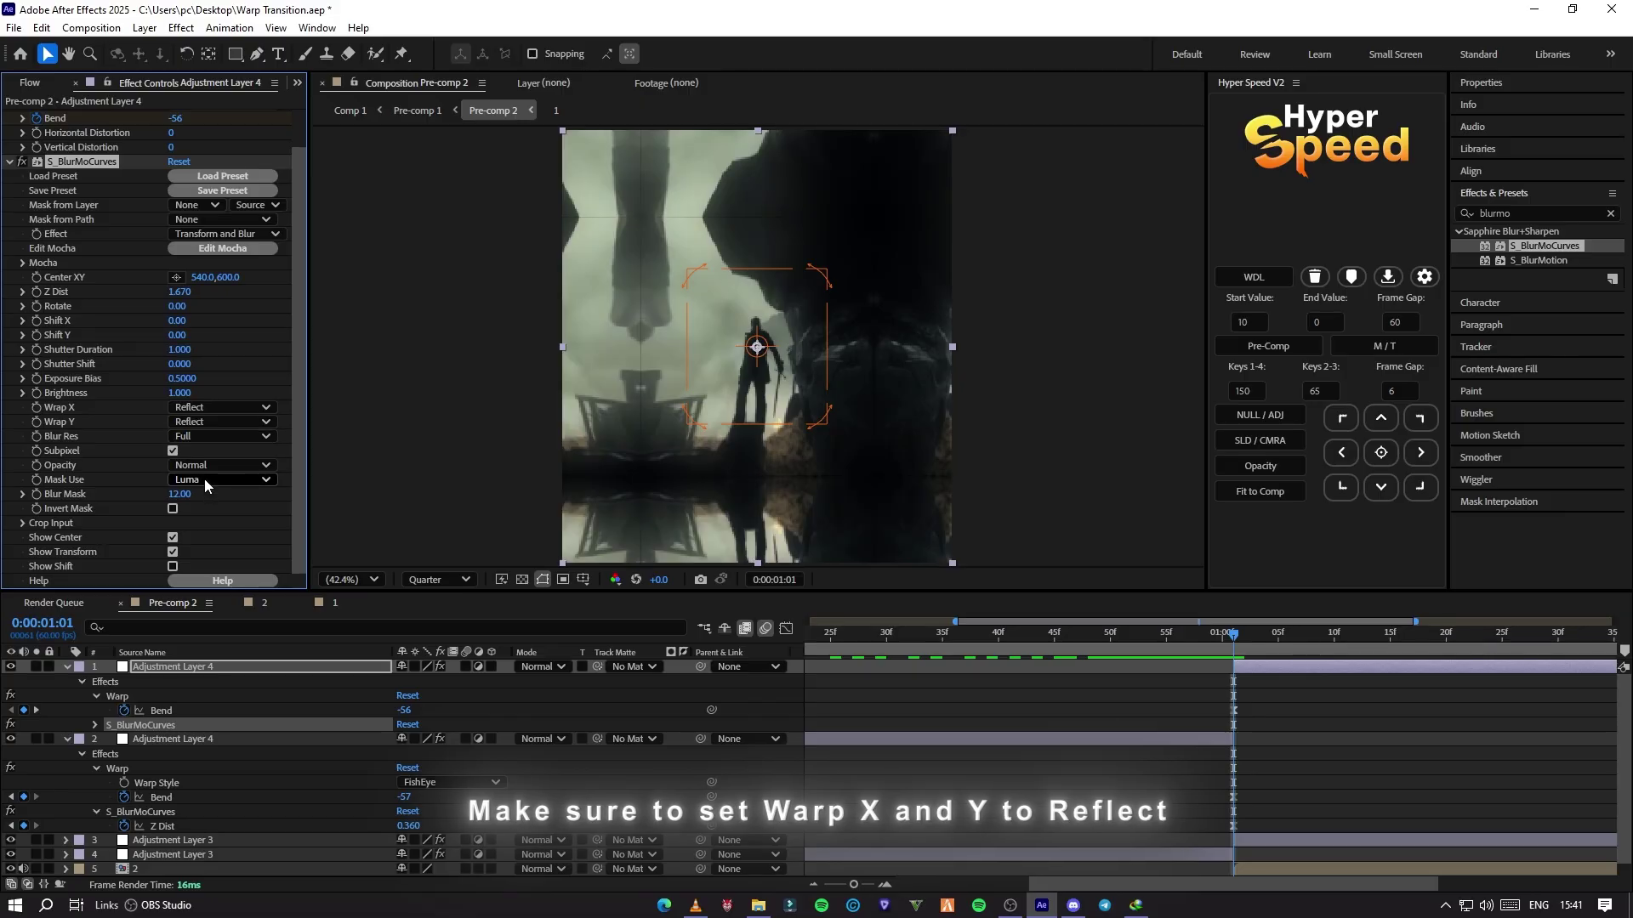
# Step: Animate Z Dist on the second clip's warp layer from 1.670 at the cut to 1.000 at 0:00:02:03
pyautogui.press('space')
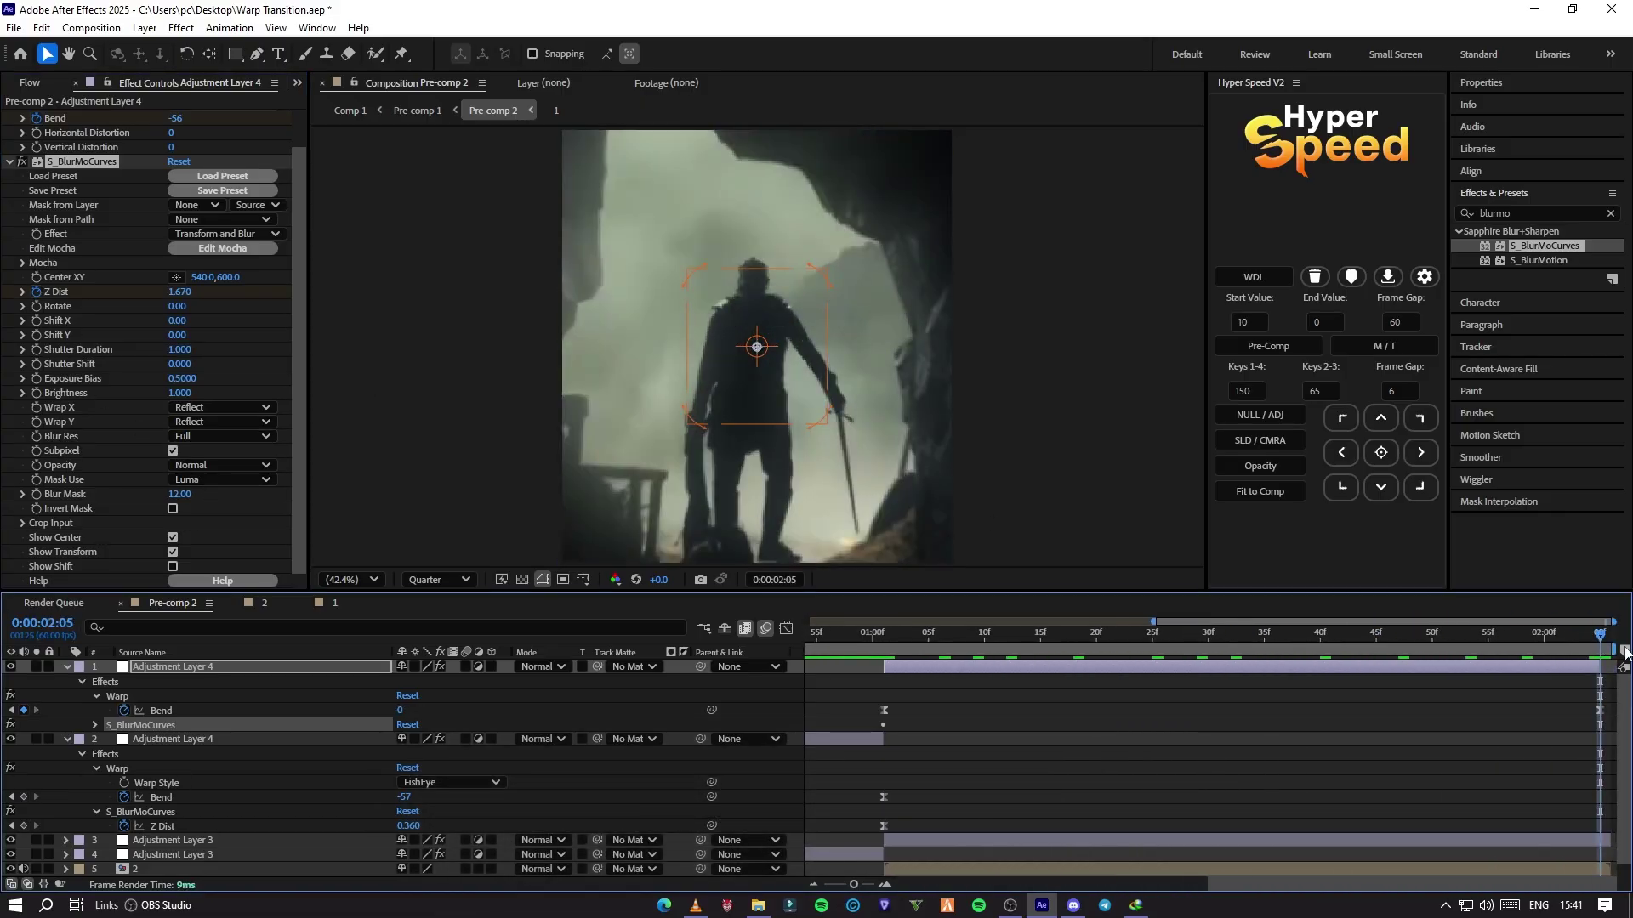
pyautogui.press('space')
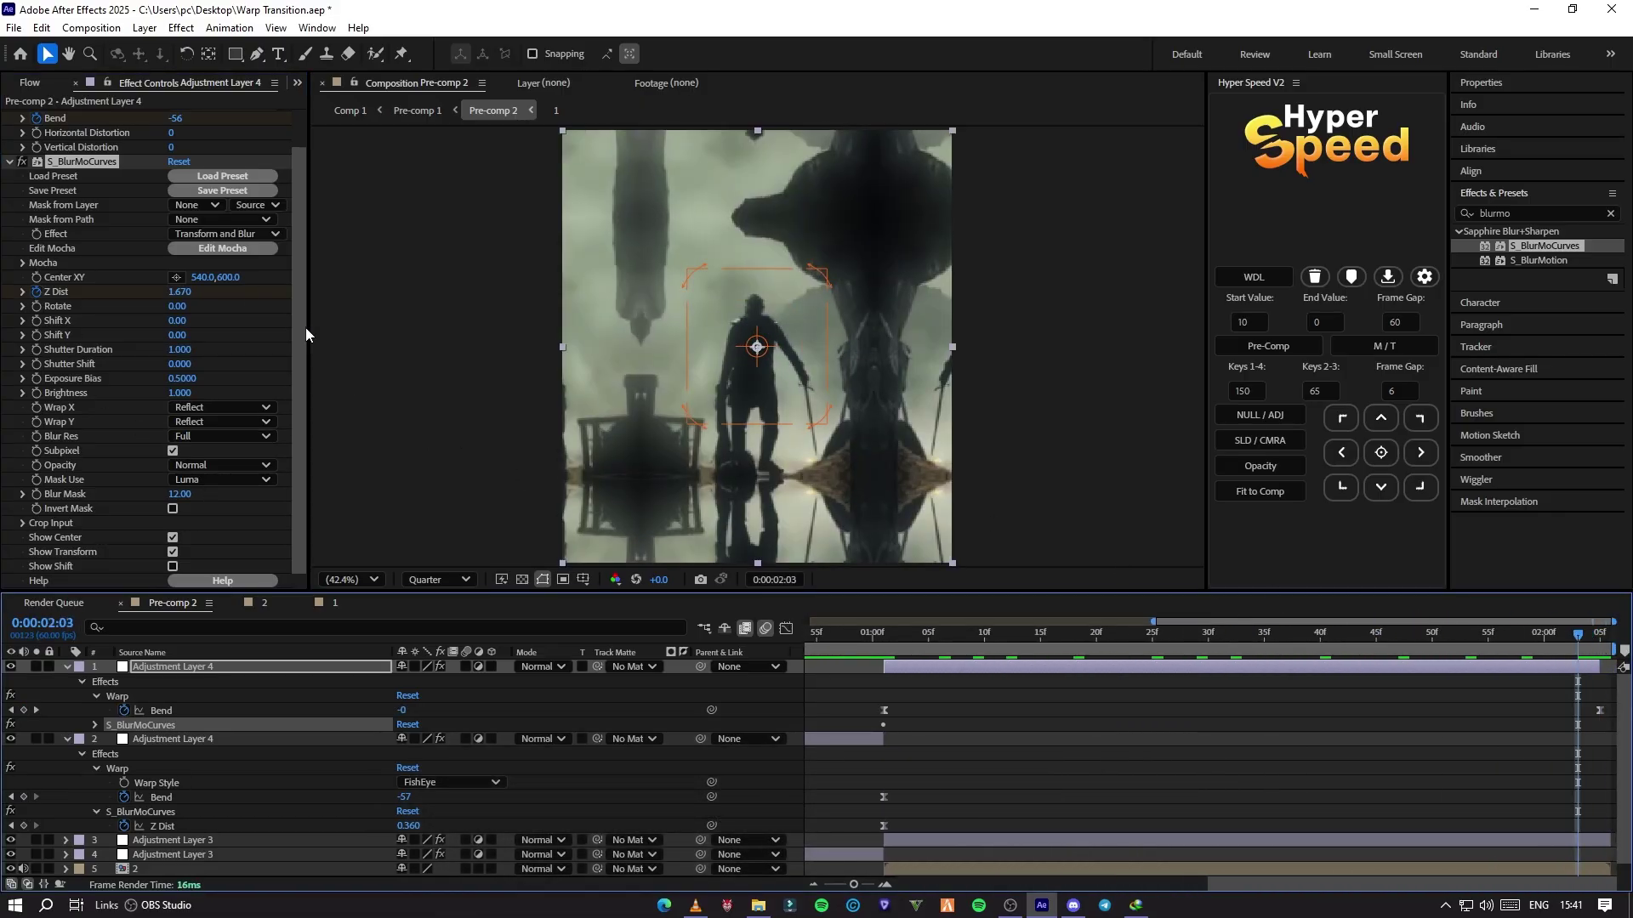
pyautogui.click(171, 292)
pyautogui.write('1')
pyautogui.click(247, 320)
pyautogui.press('u')
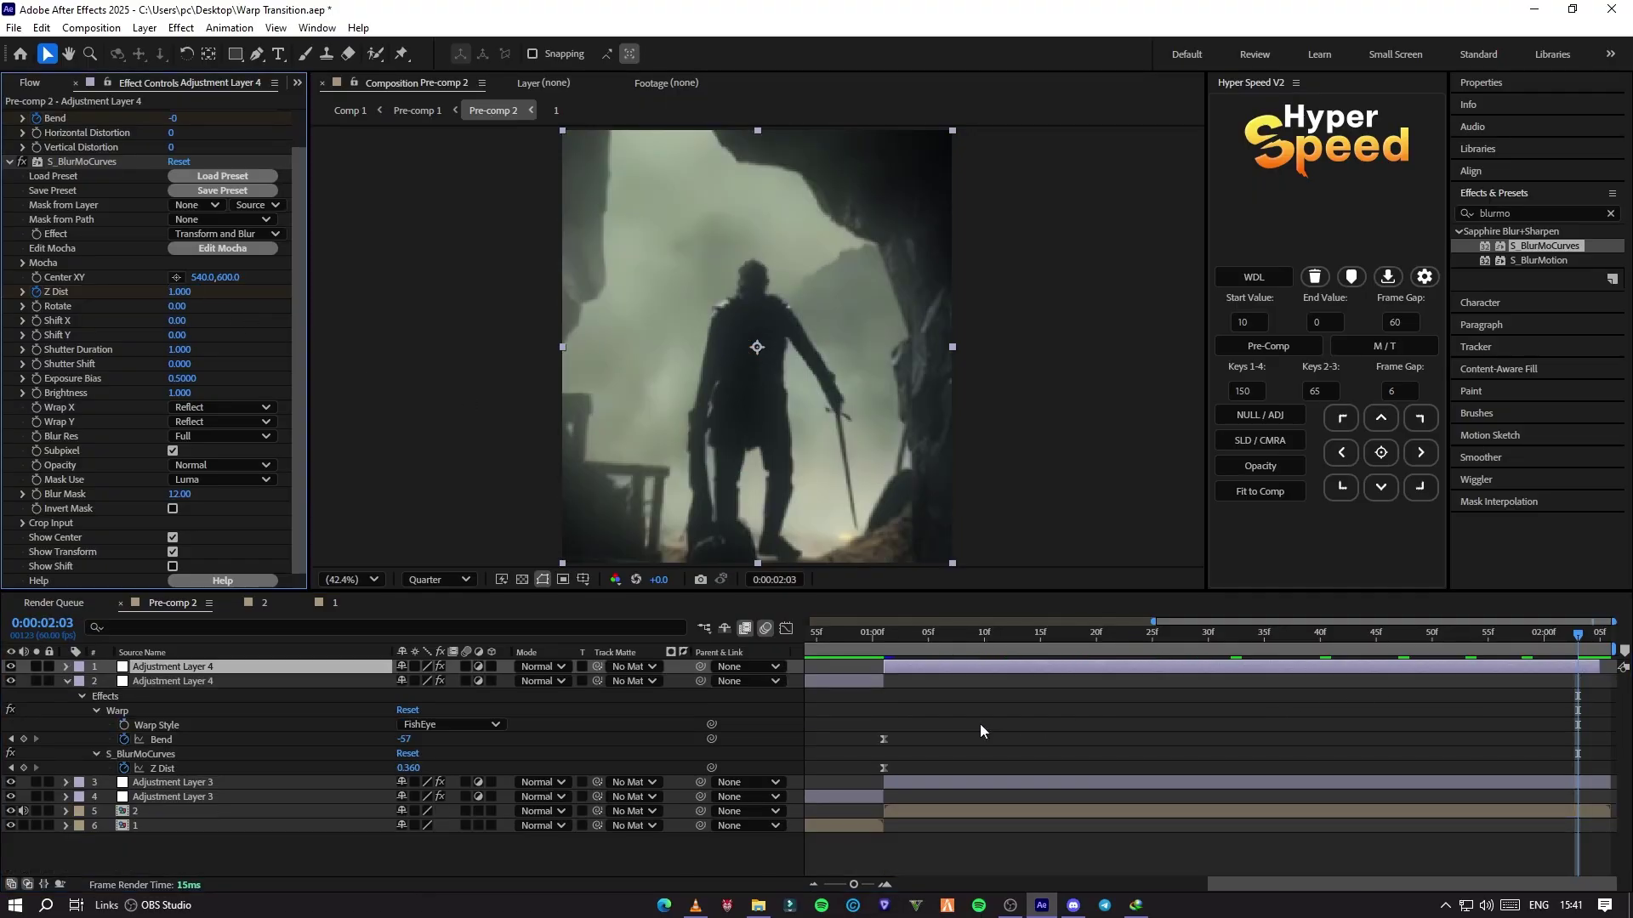
# Step: Easy-ease both Z Dist keyframes and shape the value curve to fall steeply from the cut and settle slowly at 1.00
pyautogui.press('u')
pyautogui.moveTo(879, 719); pyautogui.dragTo(1581, 753)
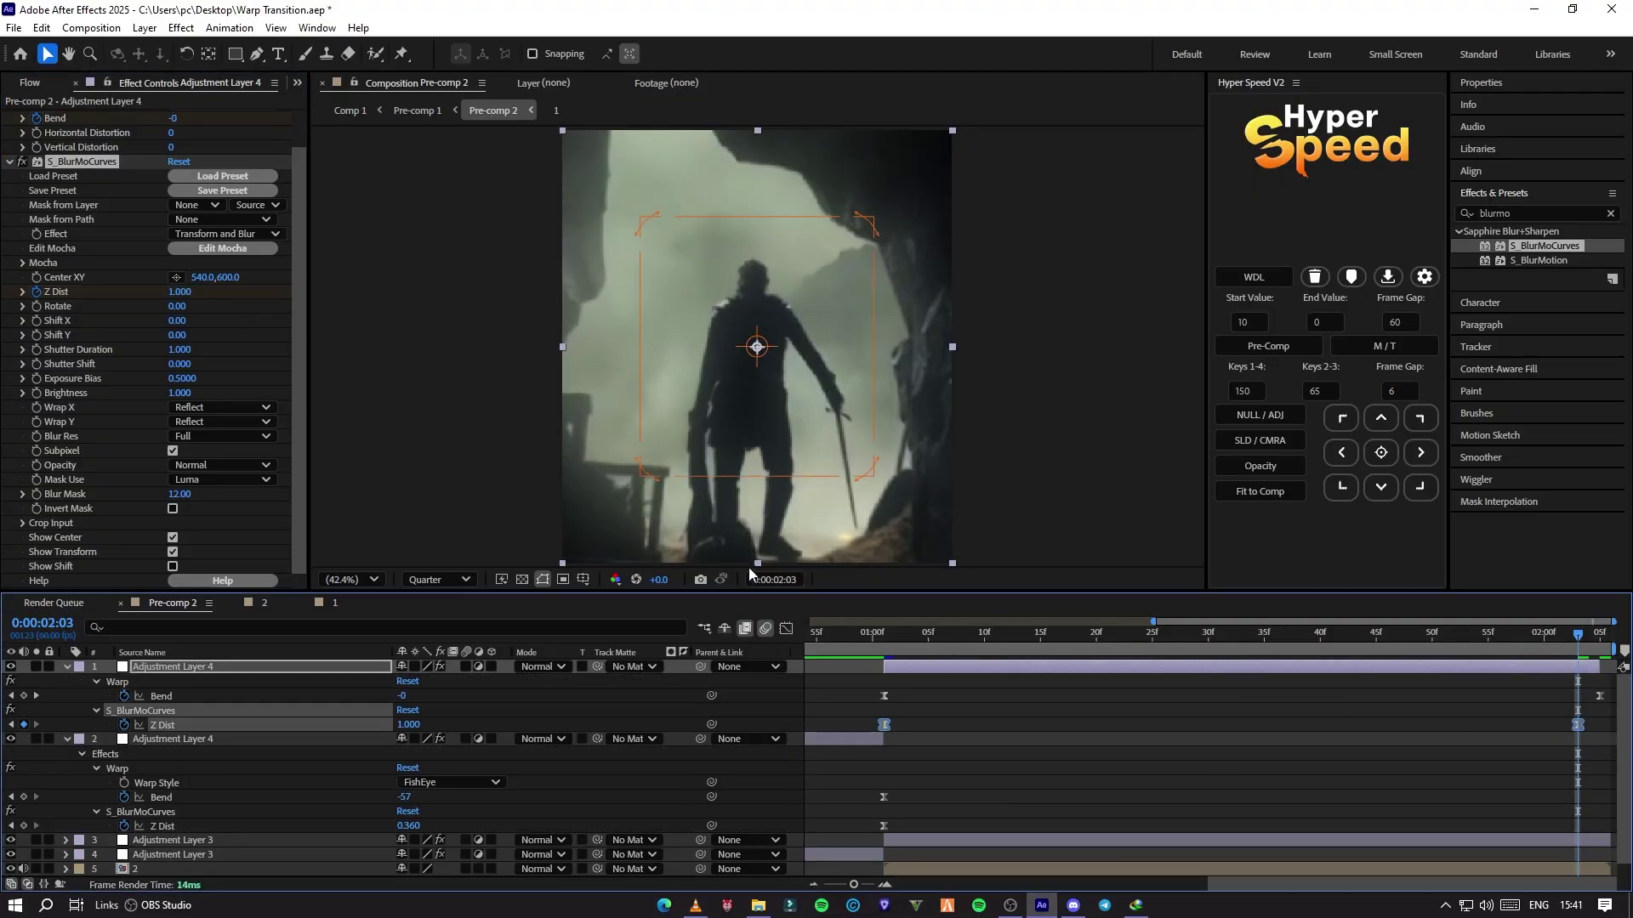
pyautogui.click(787, 628)
pyautogui.click(1177, 867)
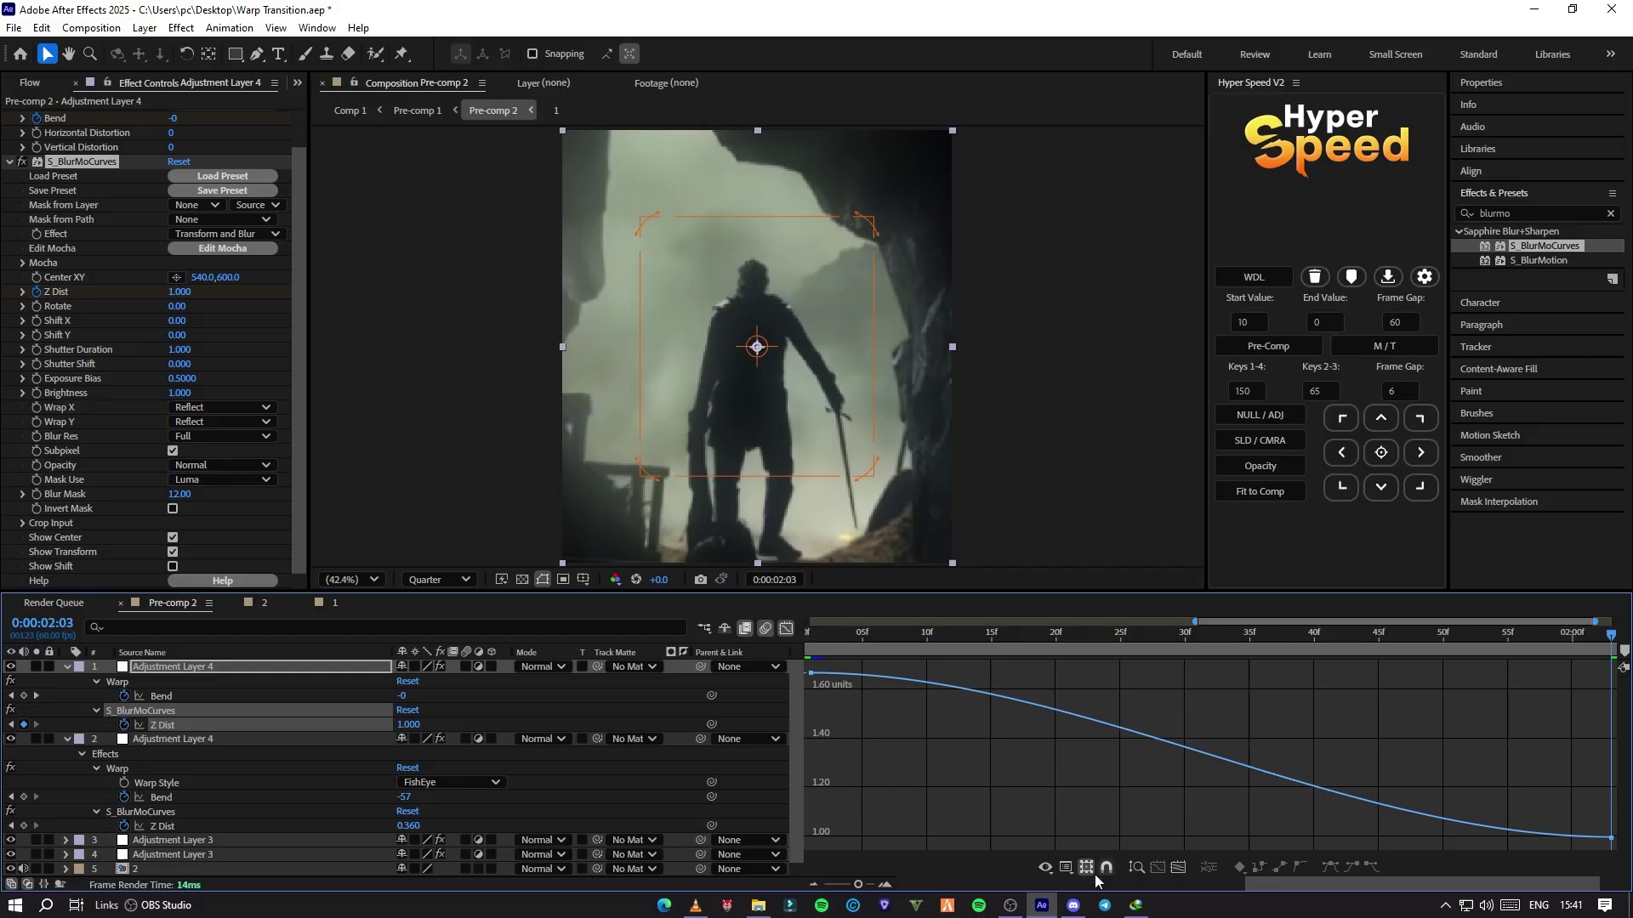
pyautogui.moveTo(857, 885); pyautogui.dragTo(848, 886)
pyautogui.moveTo(1094, 721); pyautogui.dragTo(933, 660)
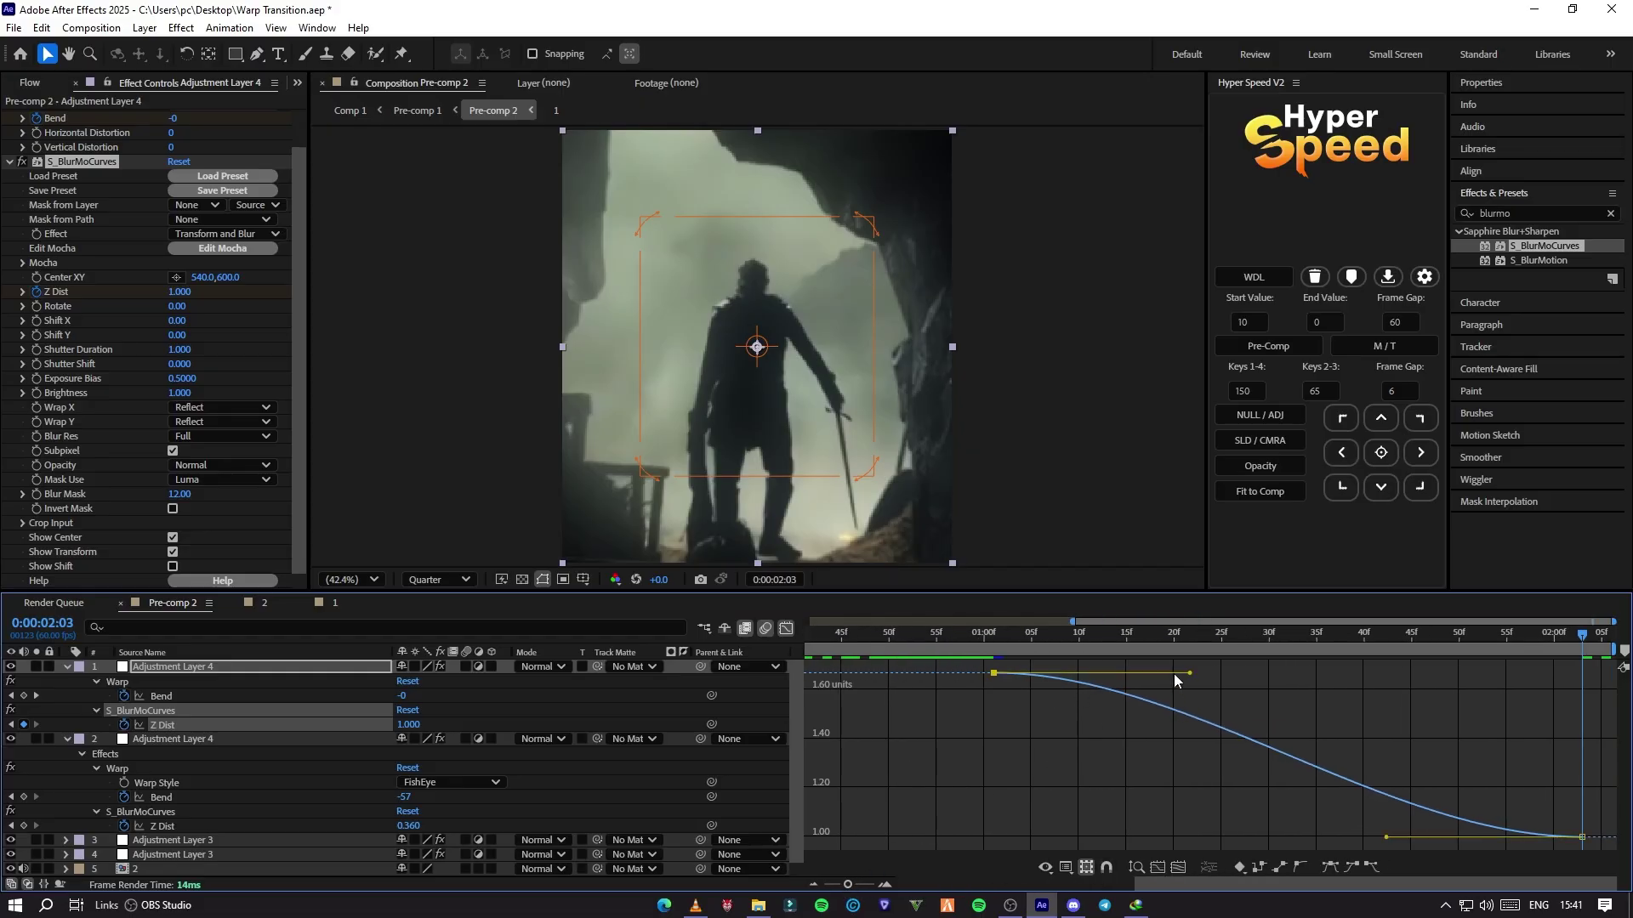
pyautogui.moveTo(1164, 693); pyautogui.dragTo(956, 816)
pyautogui.moveTo(1386, 838); pyautogui.dragTo(1307, 829)
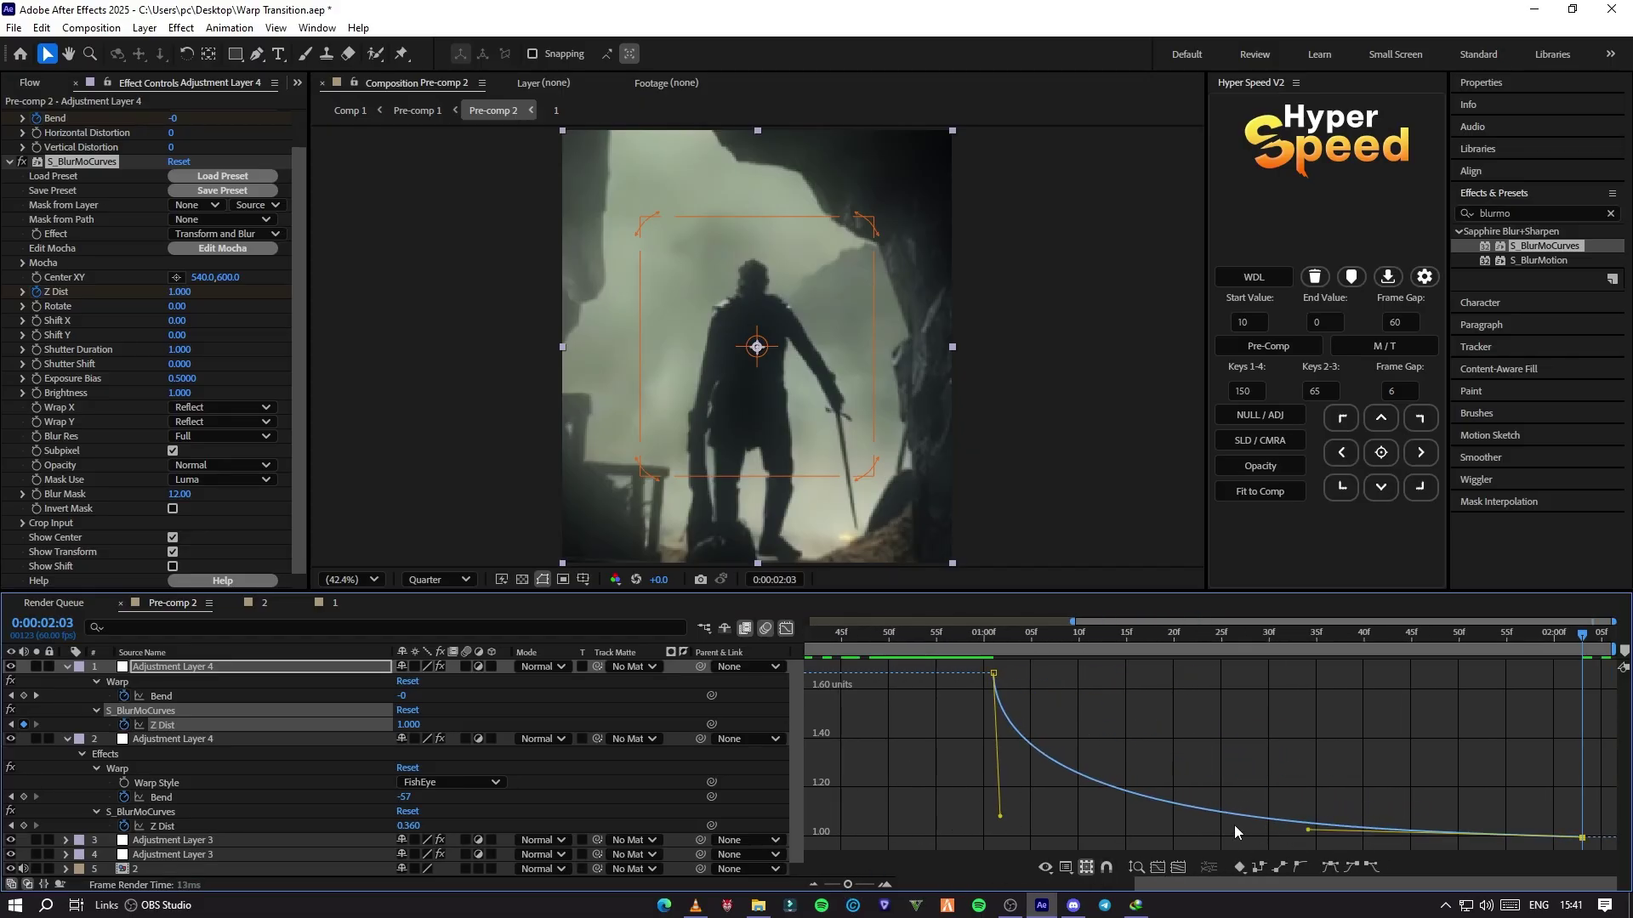
# Step: Play back the composition around the cut to check the warp and zoom transition
pyautogui.press('space')
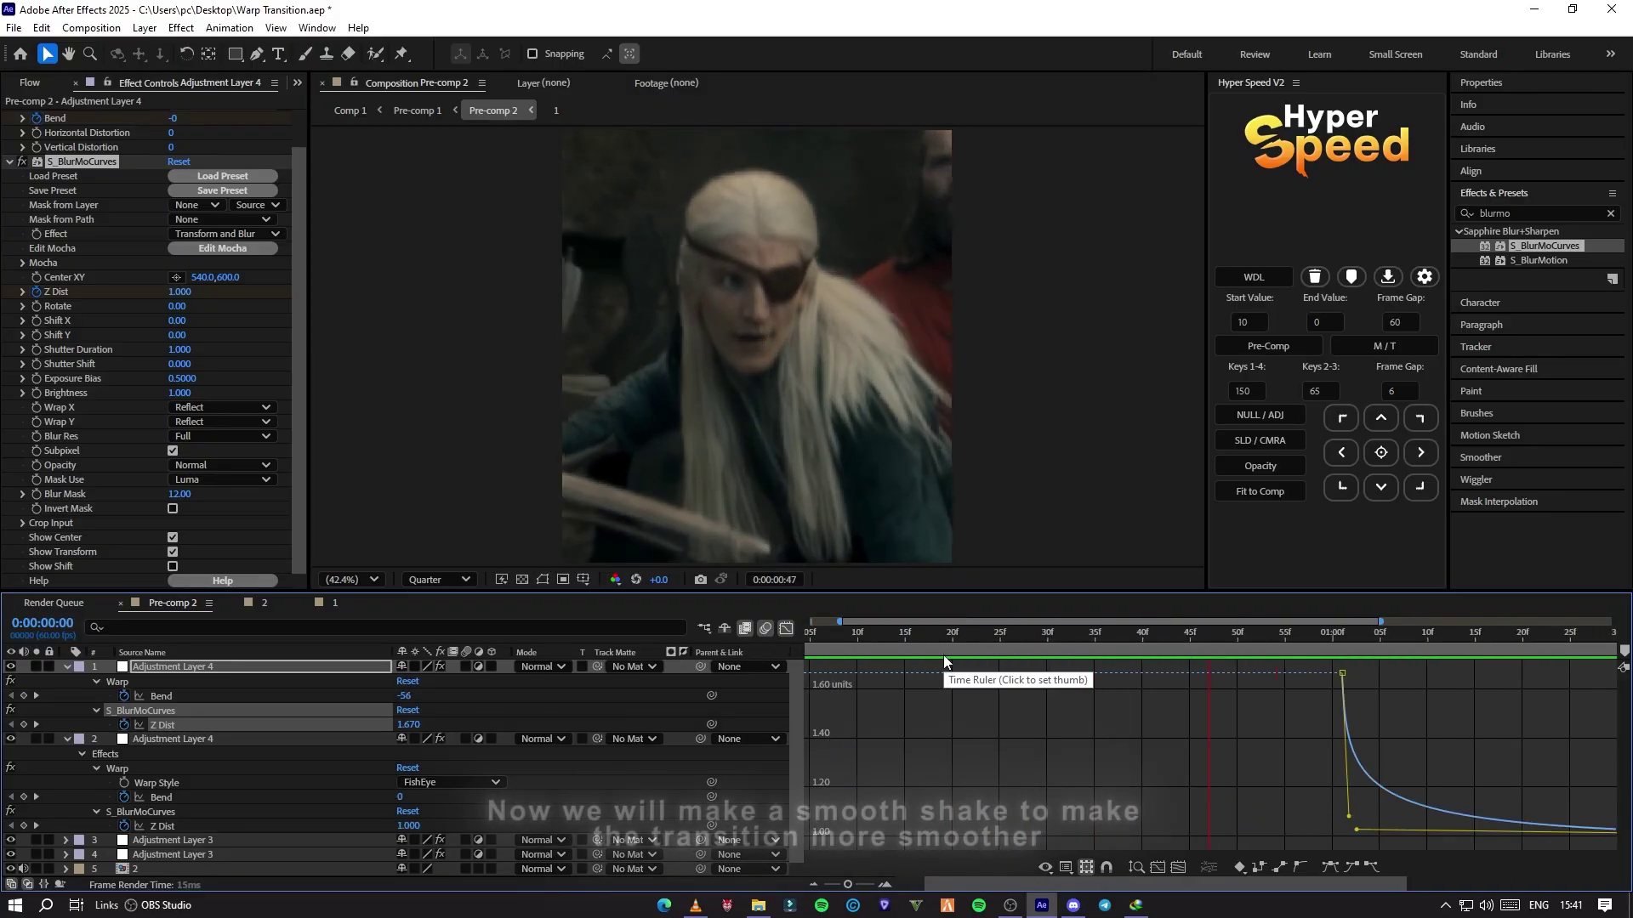
pyautogui.click(931, 650)
pyautogui.press('space')
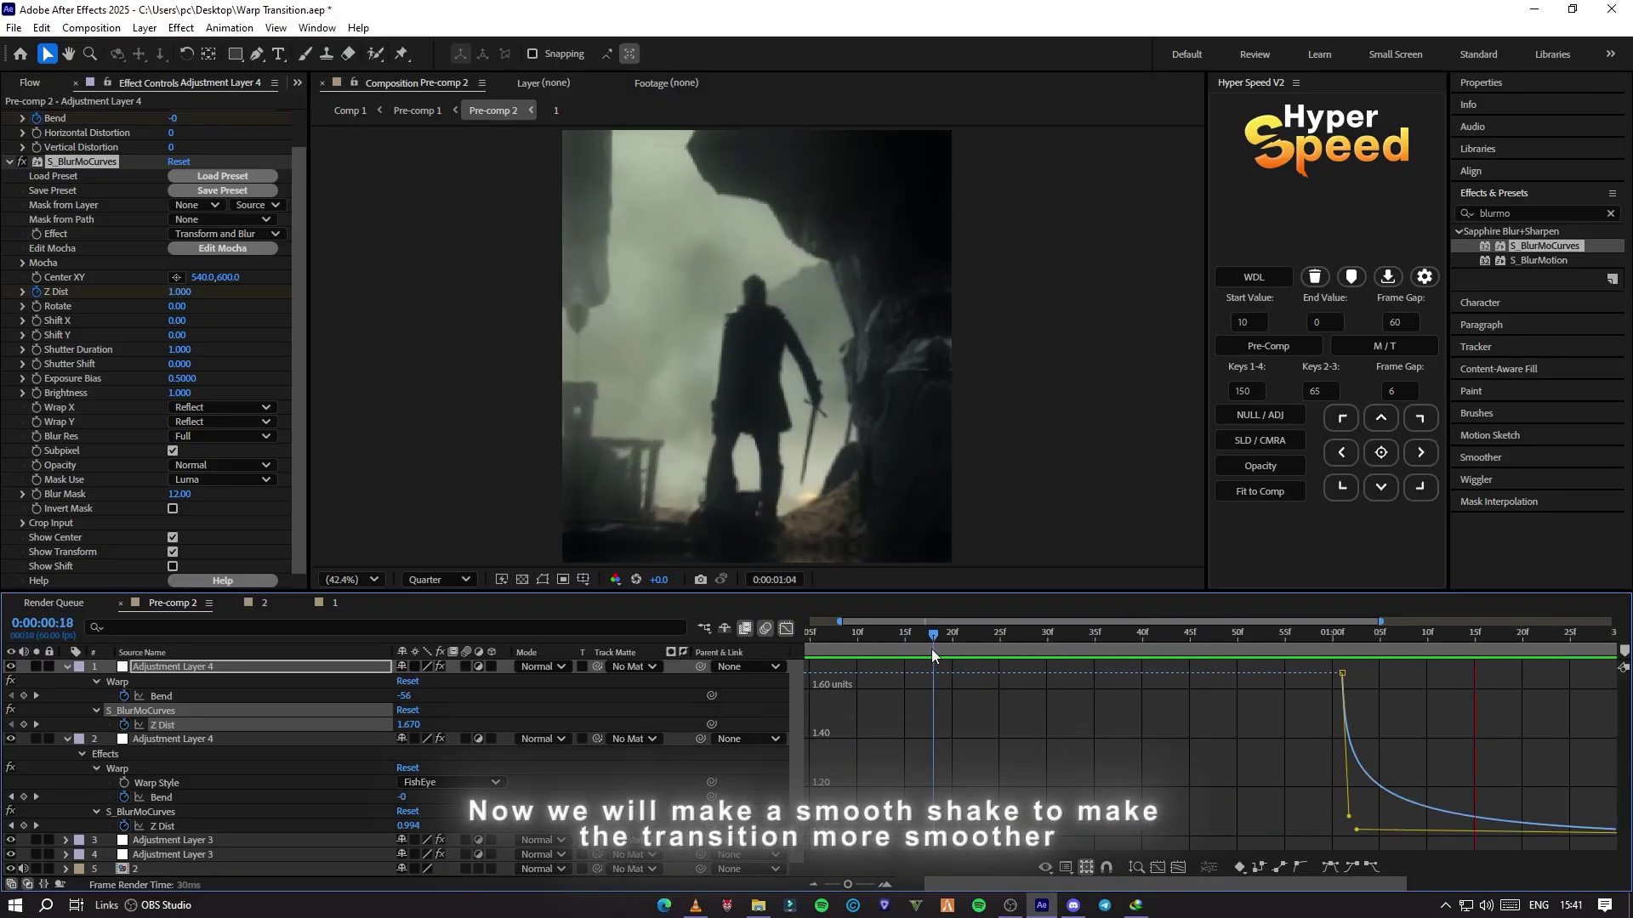
# Step: Duplicate the second clip's warp adjustment layer across the cut and remove all effects from the copy
pyautogui.hotkey('shift', 'F3')
pyautogui.click(1217, 665)
pyautogui.hotkey('ctrl', 'd')
pyautogui.moveTo(1217, 665); pyautogui.dragTo(1007, 676)
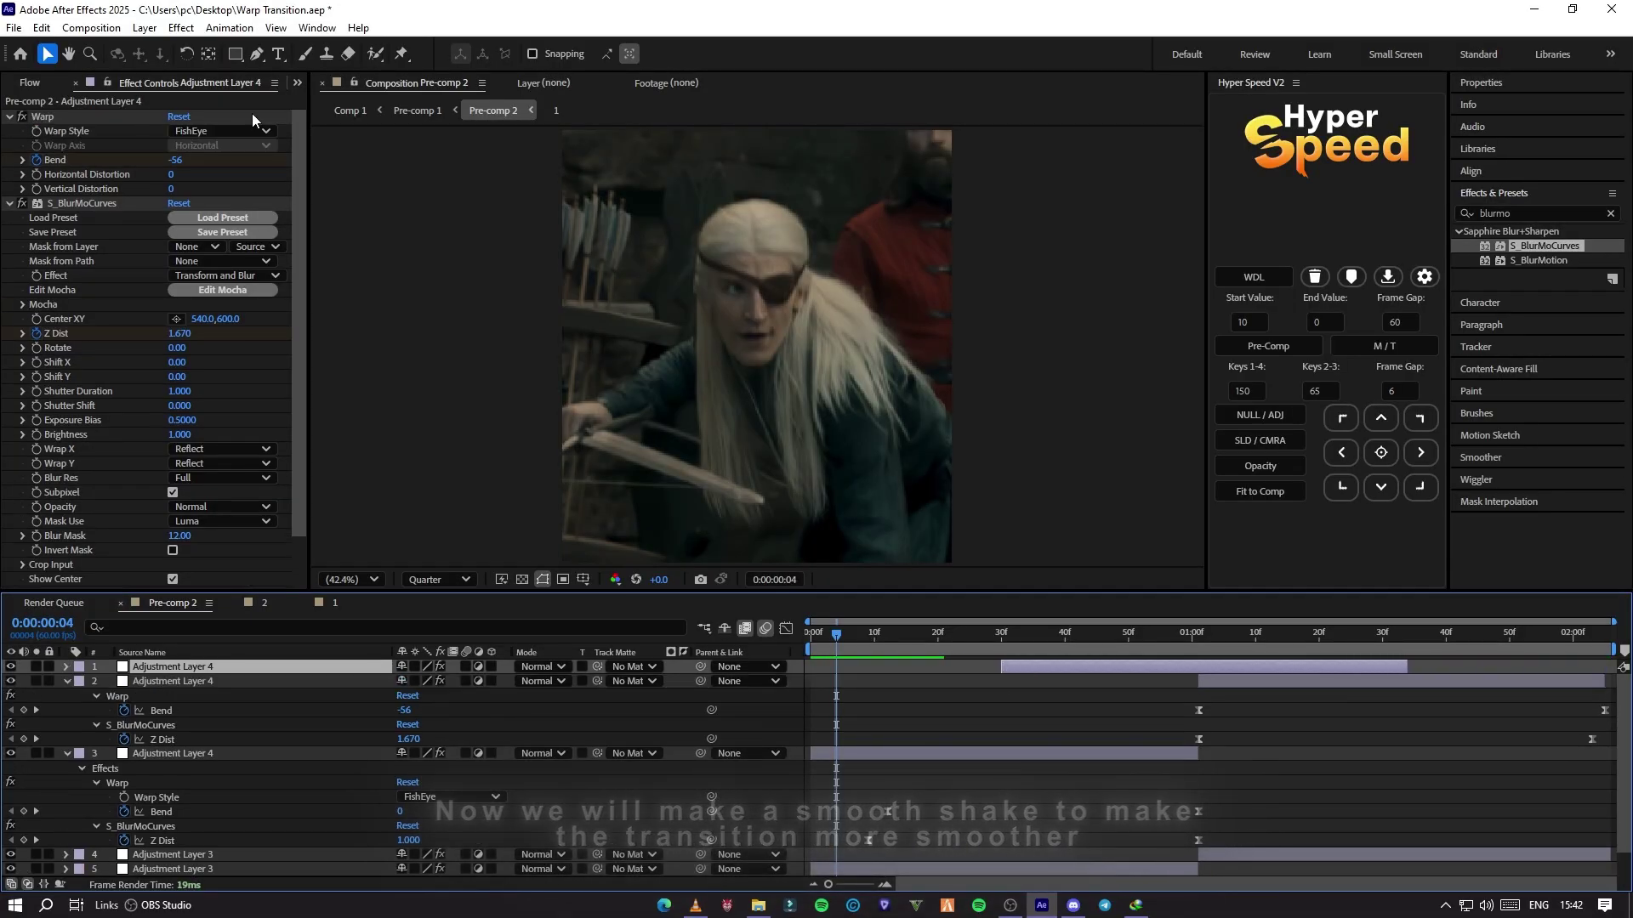
pyautogui.click(48, 118)
pyautogui.hotkey('ctrl', 'a')
pyautogui.press('Delete')
# Step: Apply S_Shake to the new adjustment layer with Frequency 8.10, Motion Blur on, and an Amplitude keyframe of 0.560 at the cut
pyautogui.moveTo(1103, 650); pyautogui.dragTo(1203, 649)
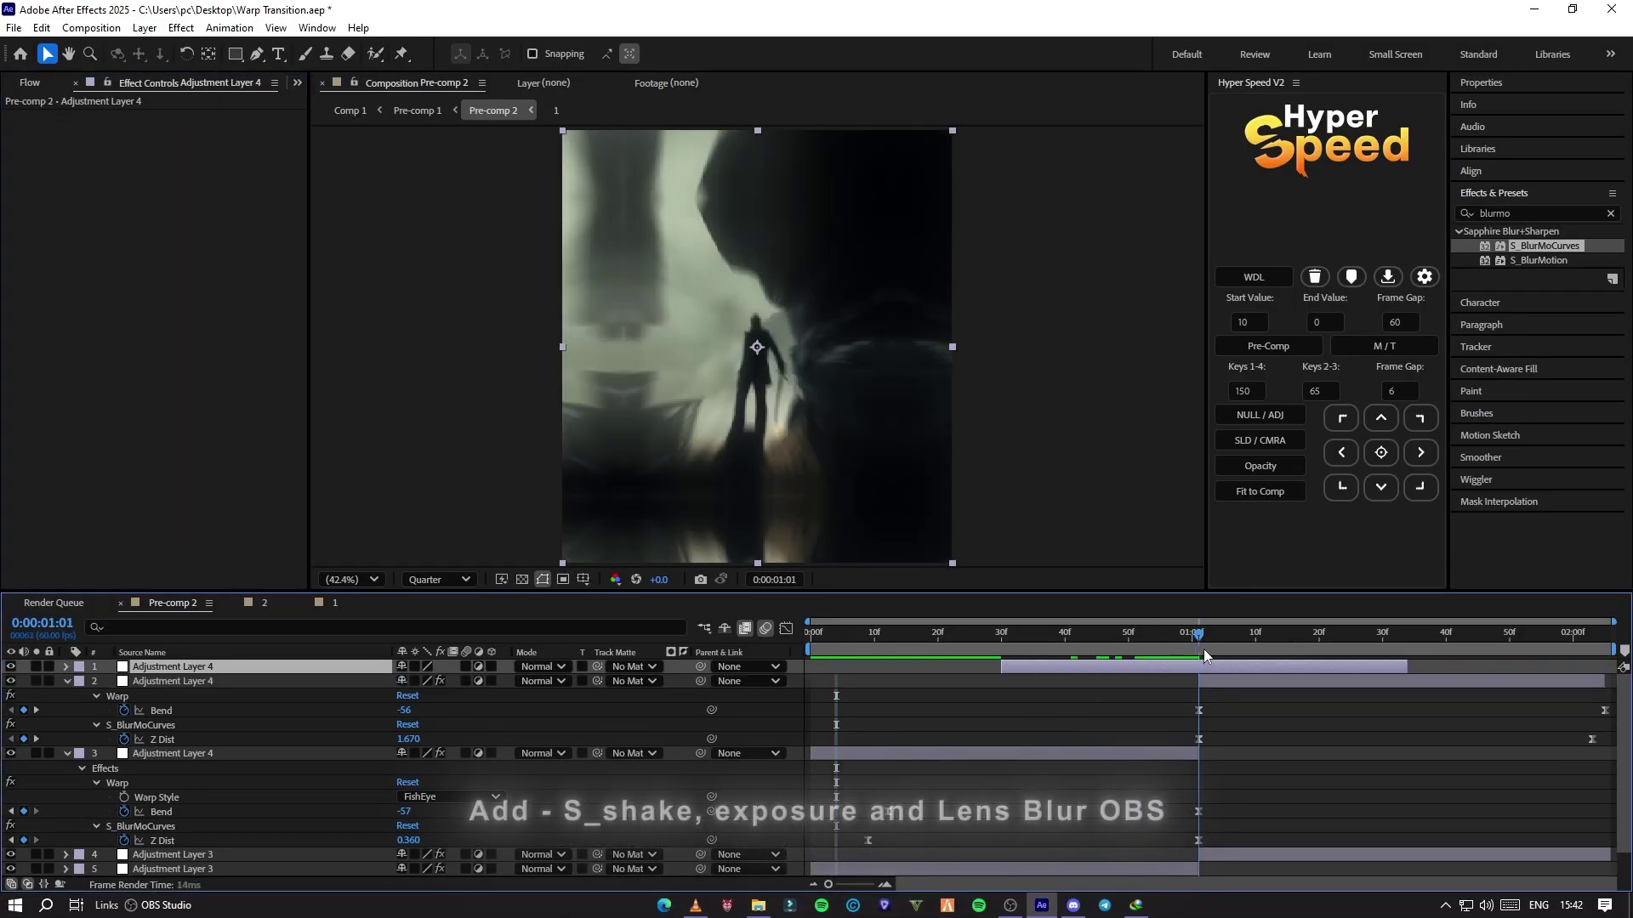
pyautogui.click(1524, 213)
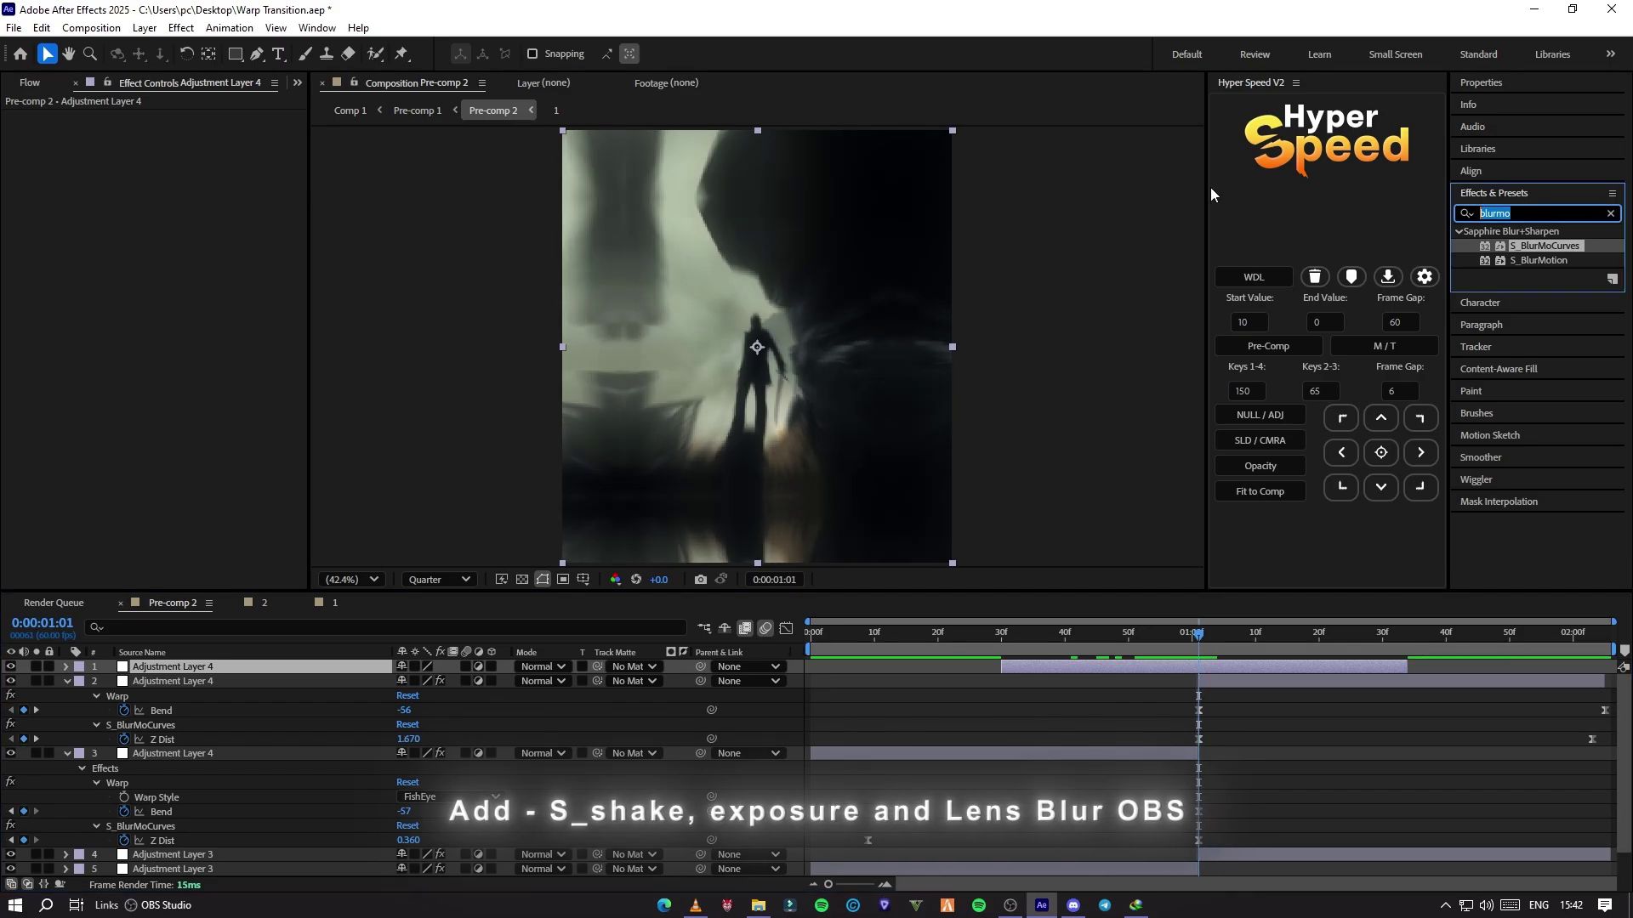
pyautogui.write('s_sha')
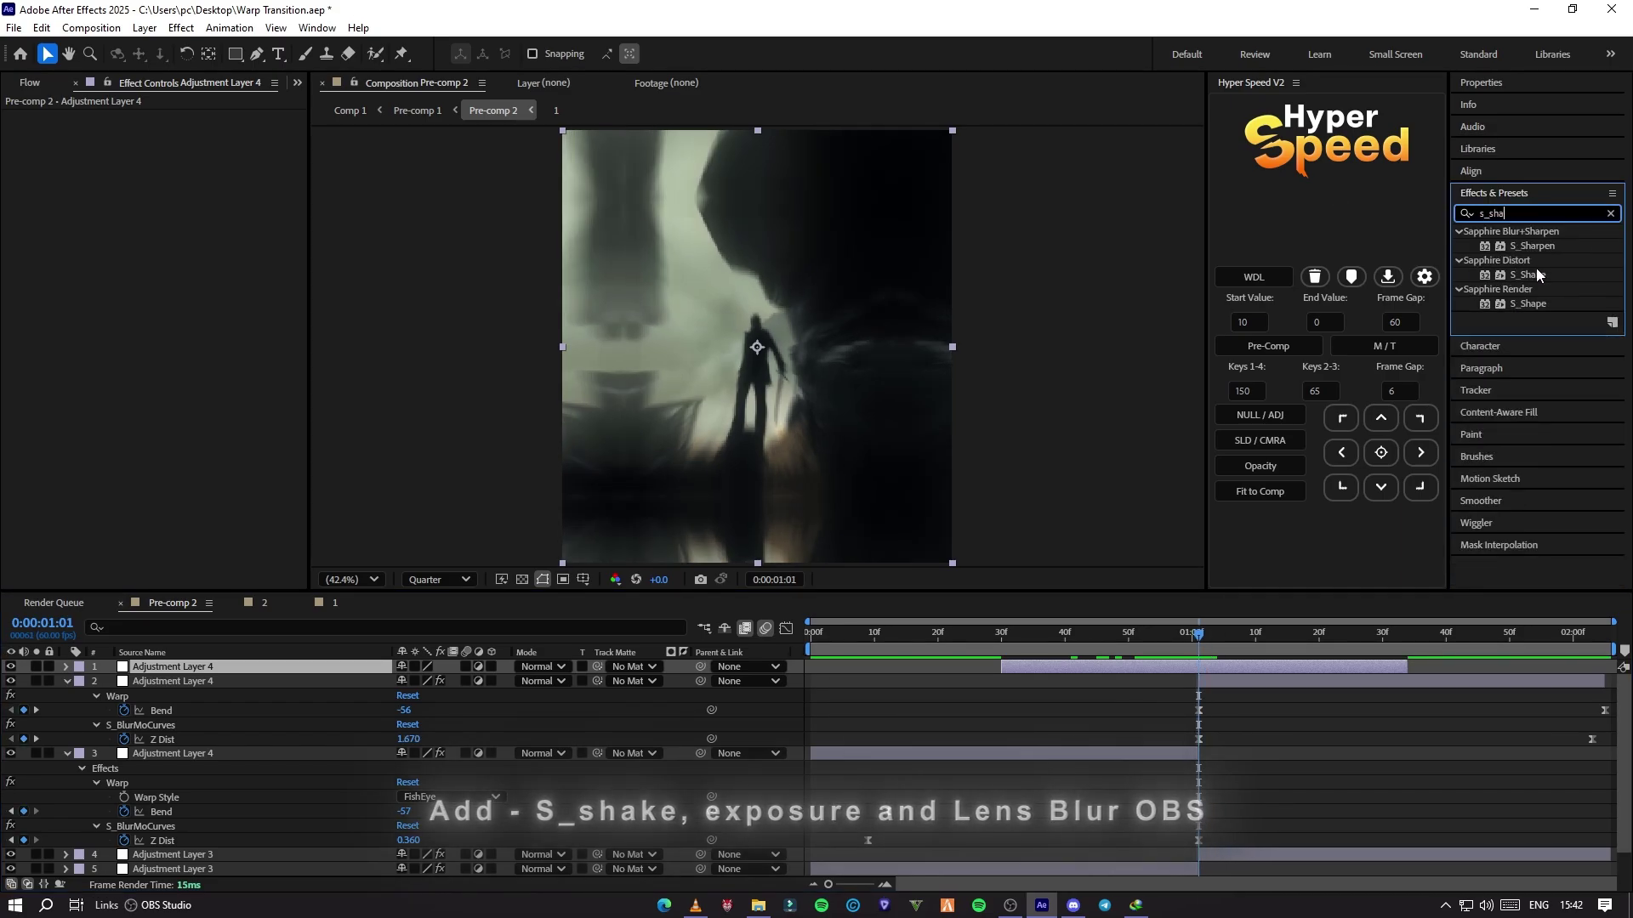
pyautogui.moveTo(1528, 275); pyautogui.dragTo(343, 253)
pyautogui.moveTo(182, 248); pyautogui.dragTo(126, 235)
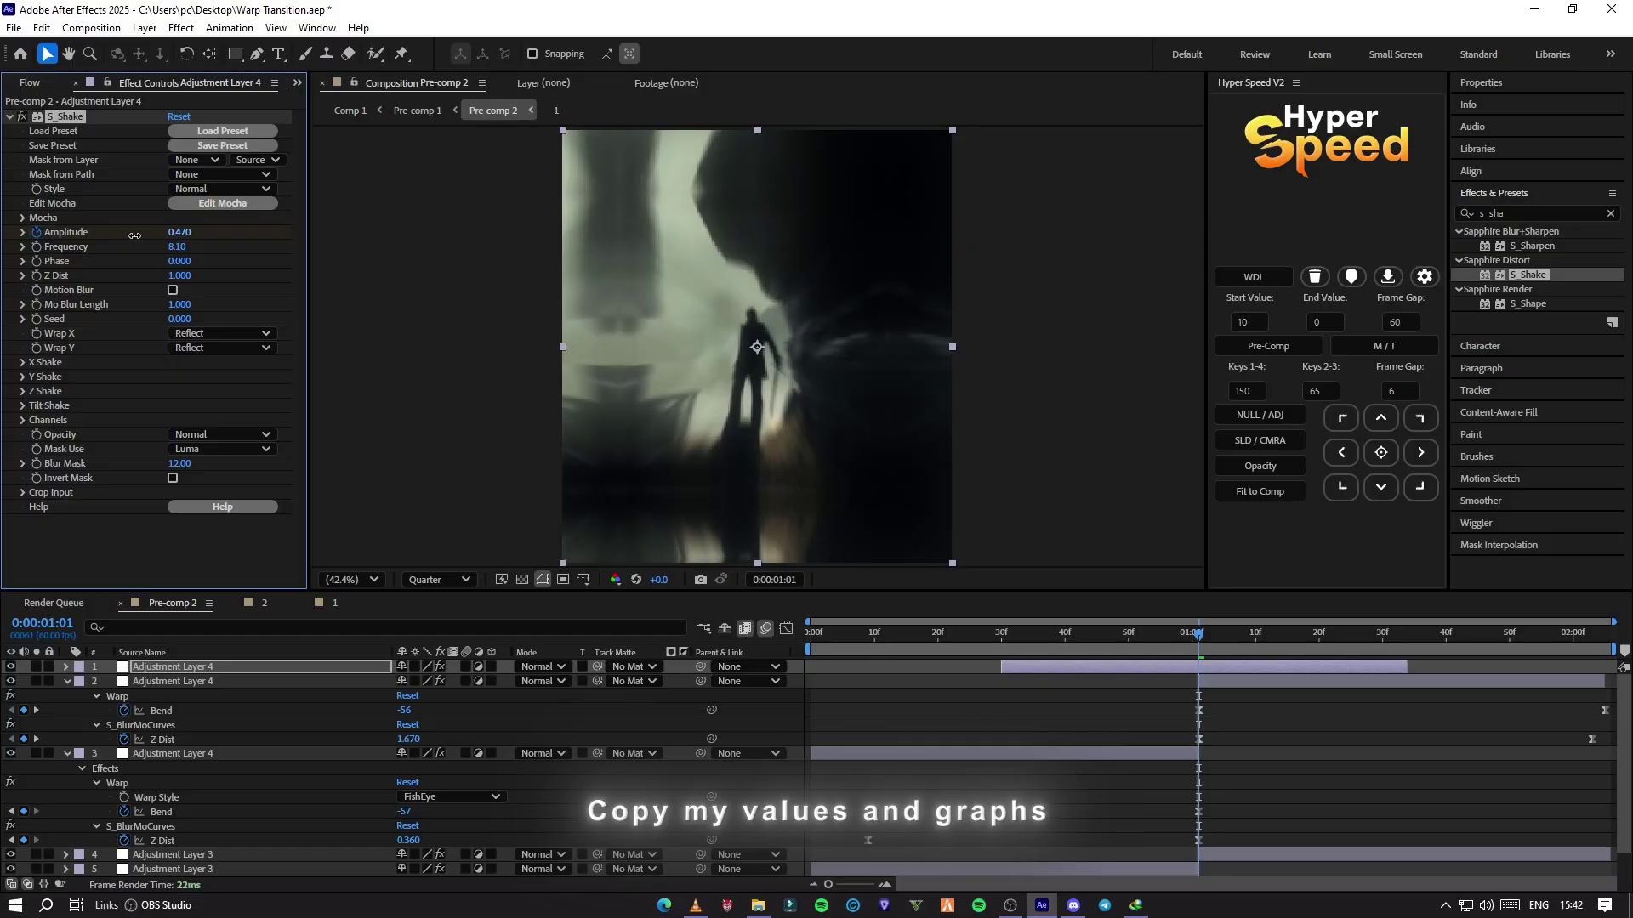
pyautogui.click(172, 290)
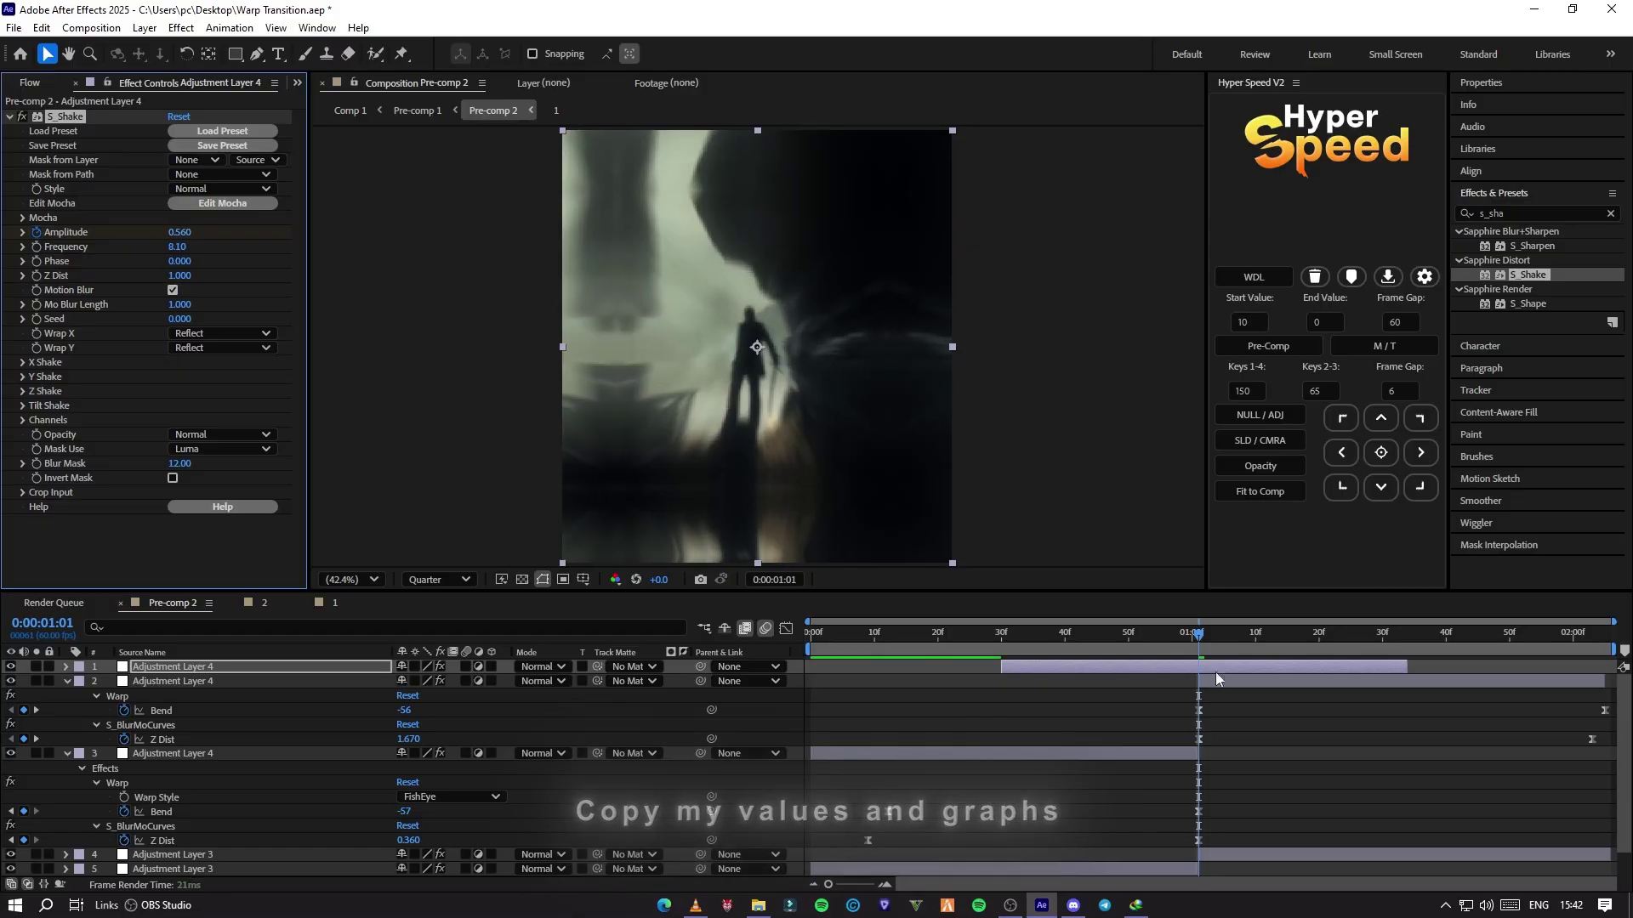
# Step: Extend the shake layer in both directions and keyframe Amplitude to 0.000 at 0:00:00:21 and 0:00:01:52
pyautogui.moveTo(1198, 633); pyautogui.dragTo(1003, 660)
pyautogui.click(949, 656)
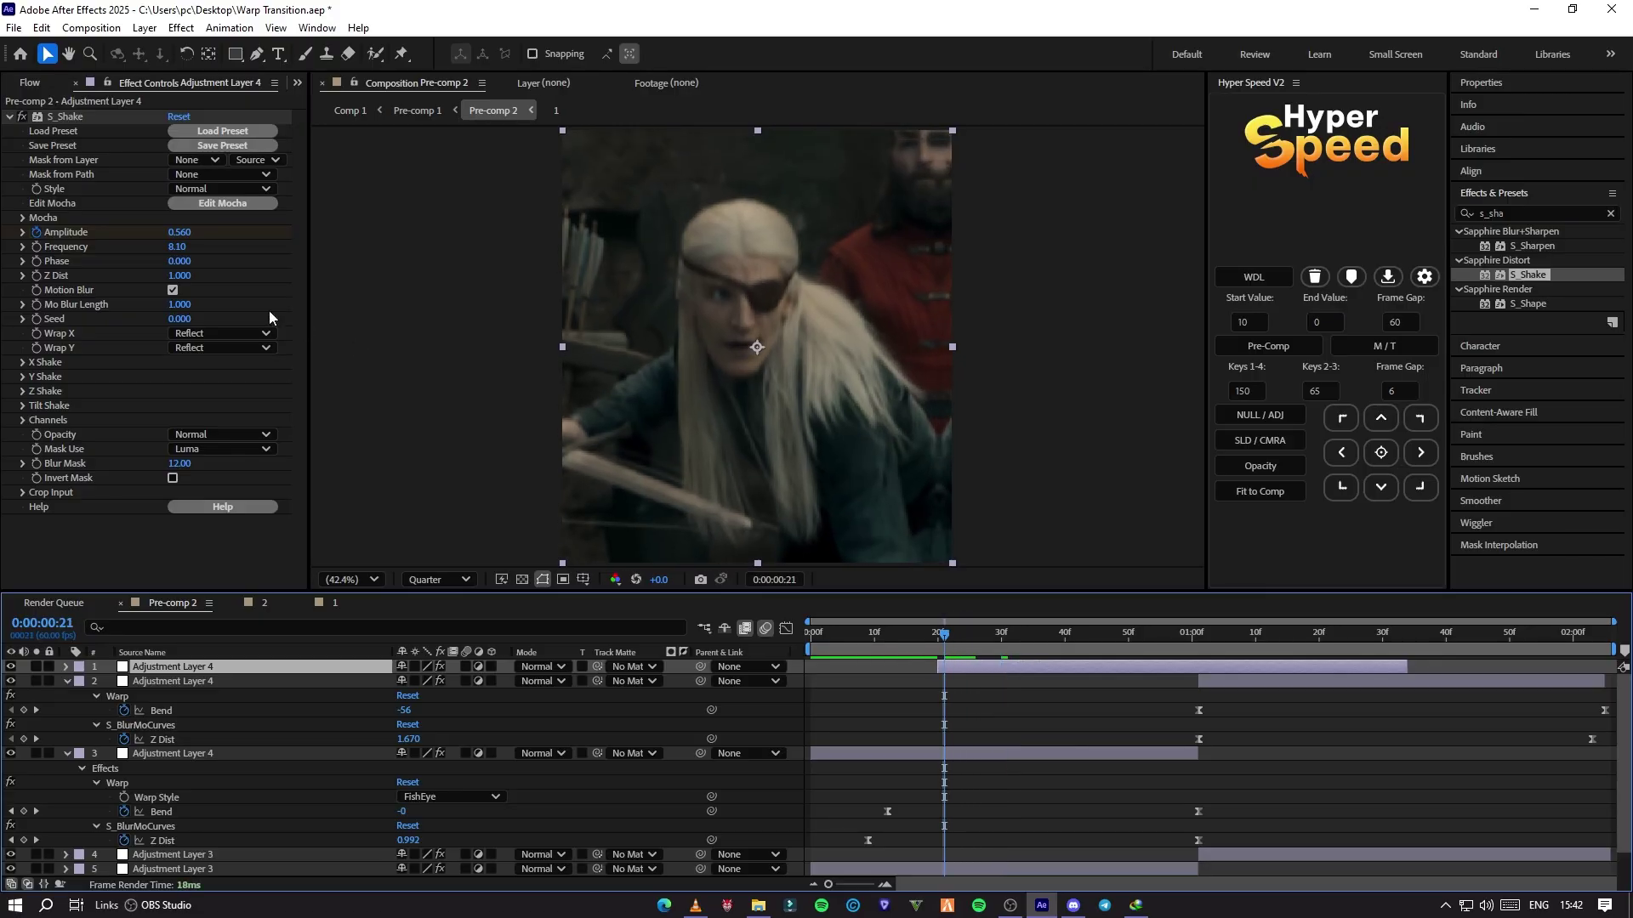
pyautogui.moveTo(186, 238); pyautogui.dragTo(82, 246)
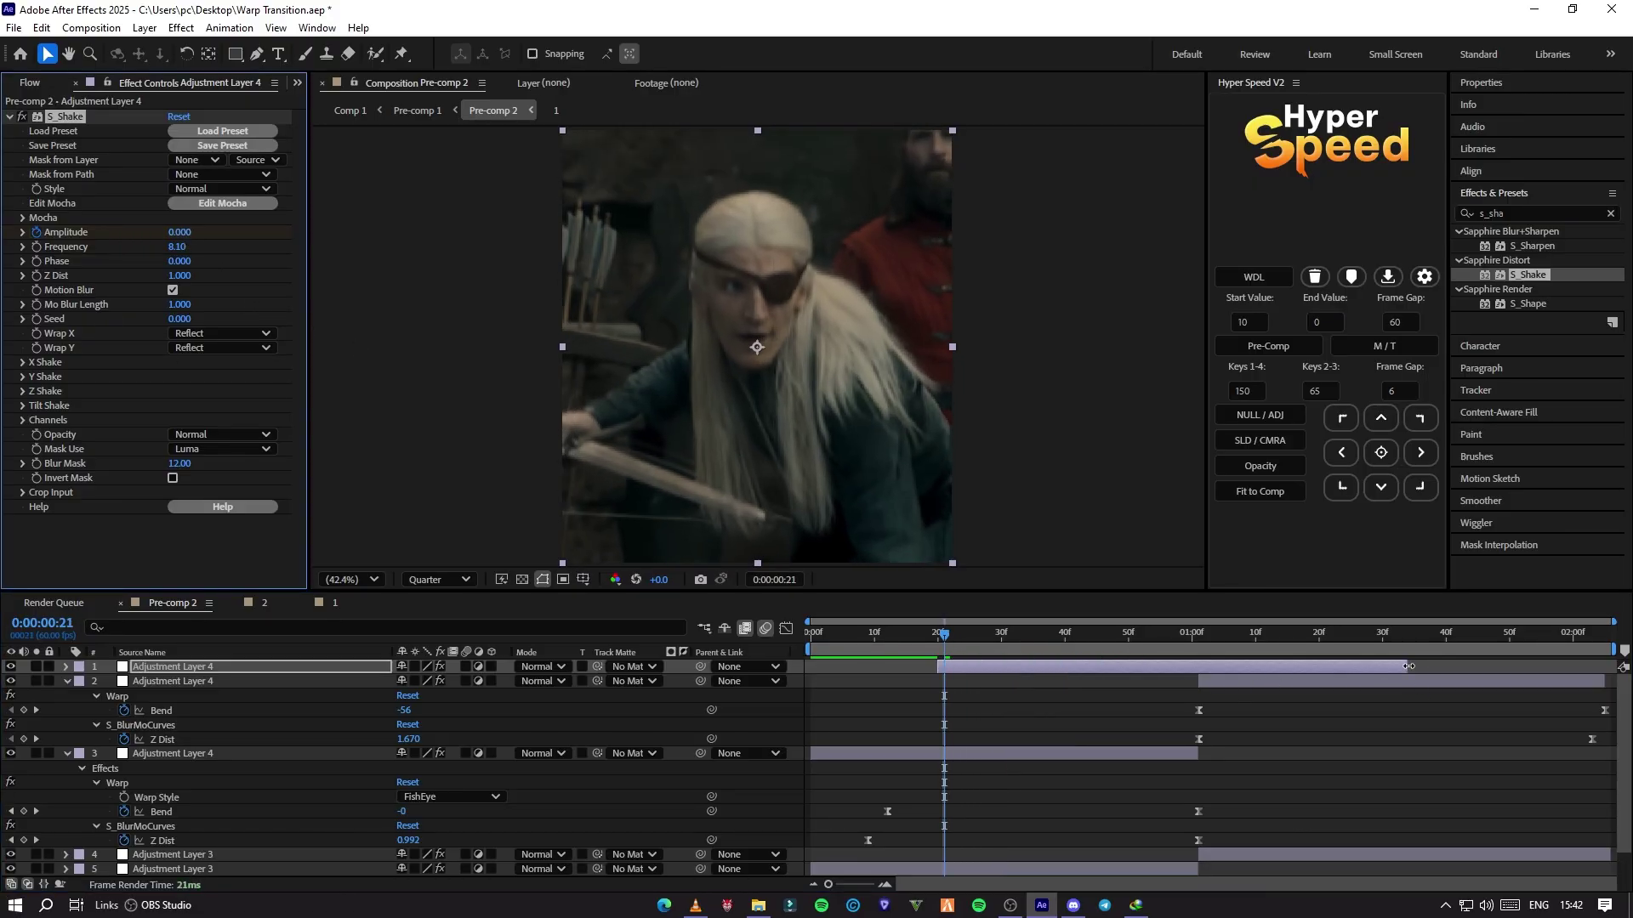
pyautogui.moveTo(1408, 666); pyautogui.dragTo(1546, 671)
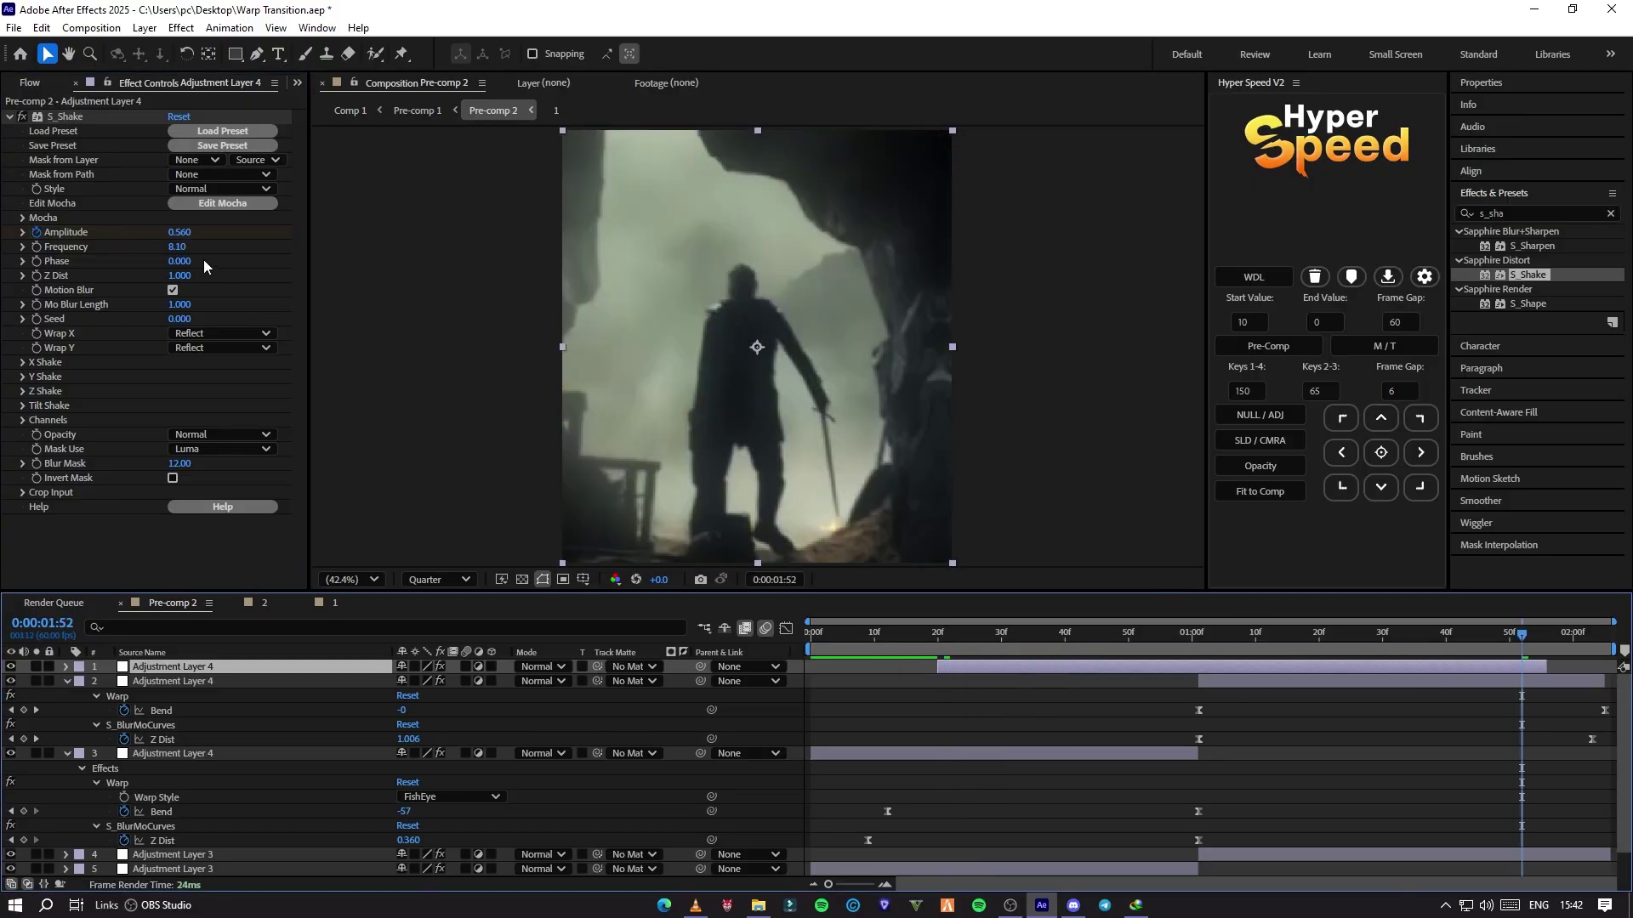
# Step: Easy-ease the three Amplitude keyframes and lower the Amplitude at the cut to 0.260
pyautogui.press('u')
pyautogui.moveTo(906, 683); pyautogui.dragTo(1539, 695)
pyautogui.press('space')
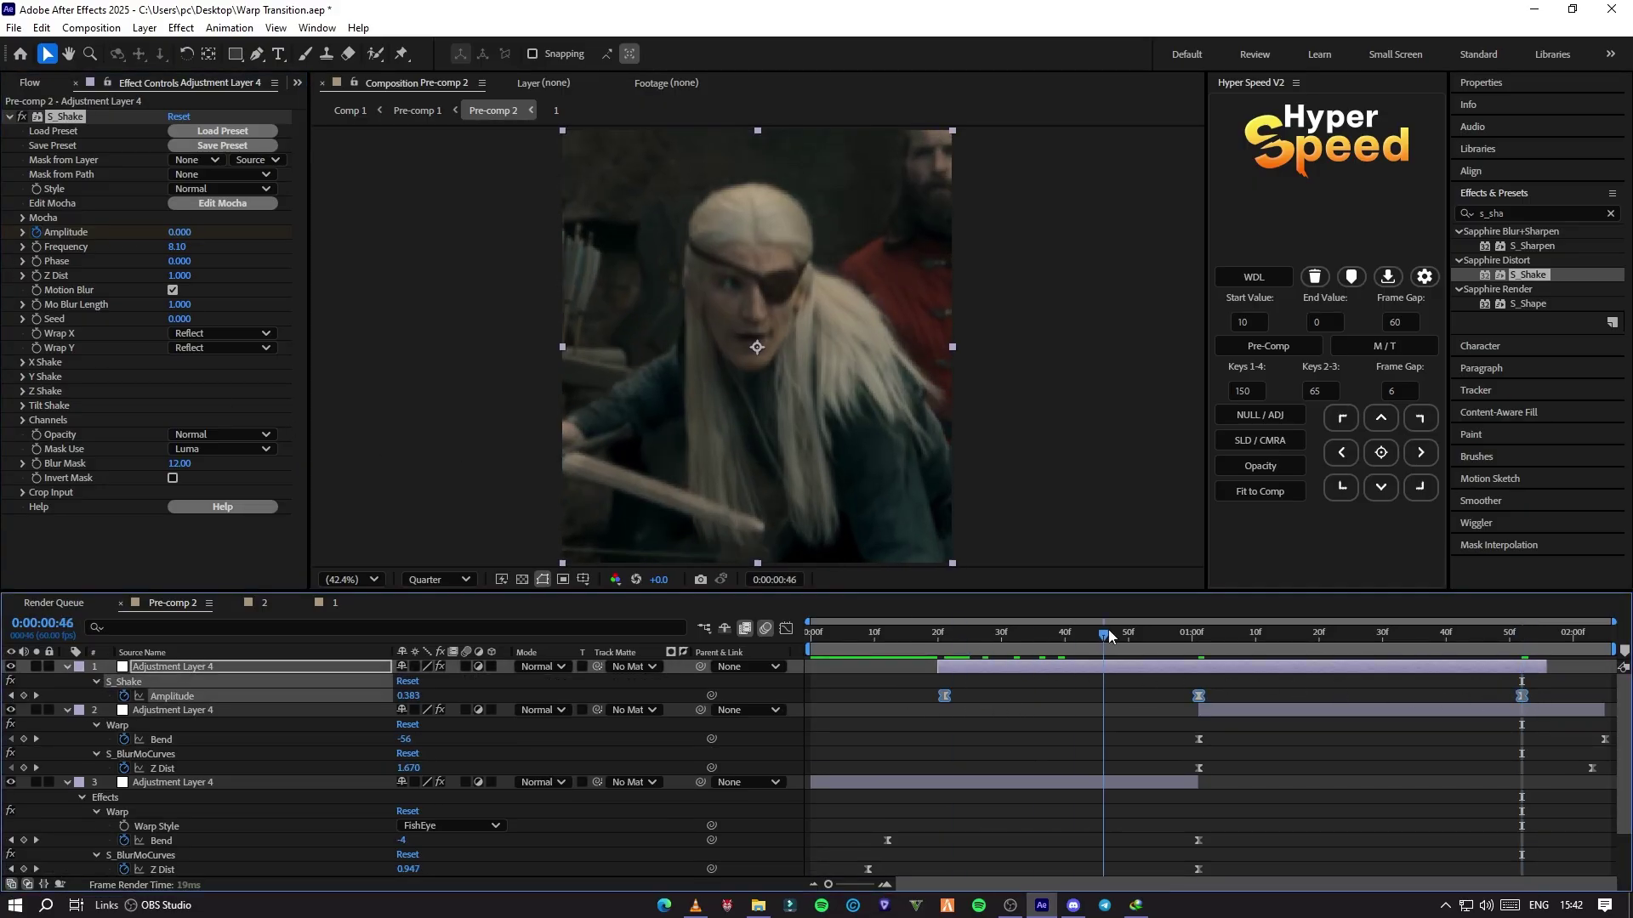
pyautogui.moveTo(916, 681); pyautogui.dragTo(1390, 686)
pyautogui.click(1199, 646)
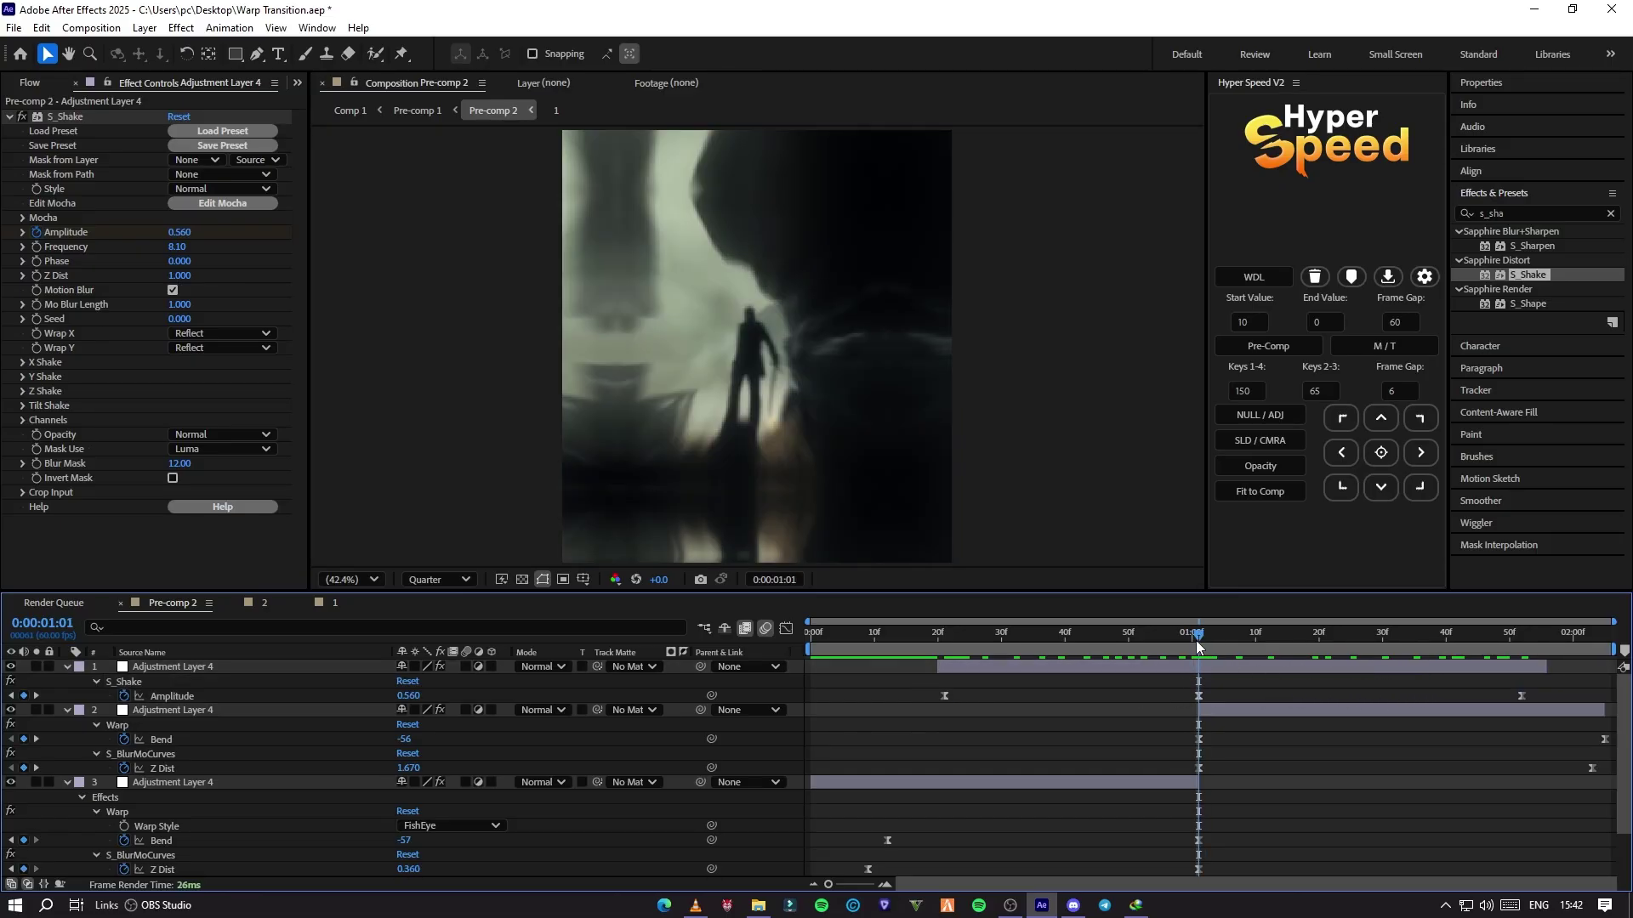
pyautogui.moveTo(179, 232); pyautogui.dragTo(149, 235)
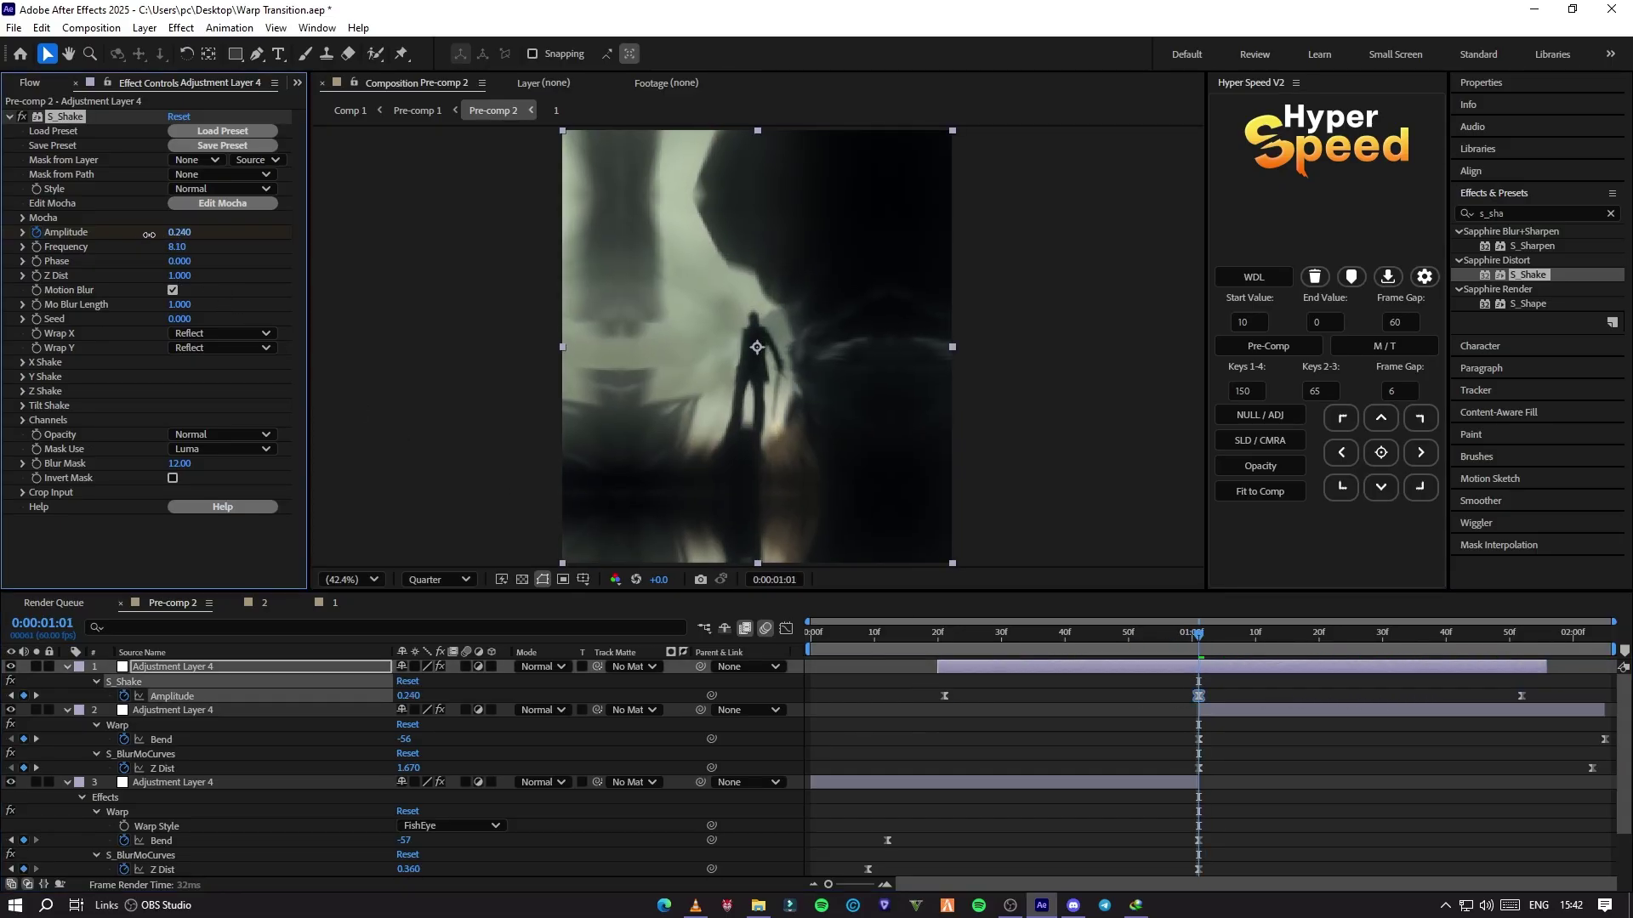
# Step: Shape the Amplitude value curve into a sharp peak at the cut with slow ends at 0, and preview the shake
pyautogui.moveTo(891, 695); pyautogui.dragTo(1251, 690)
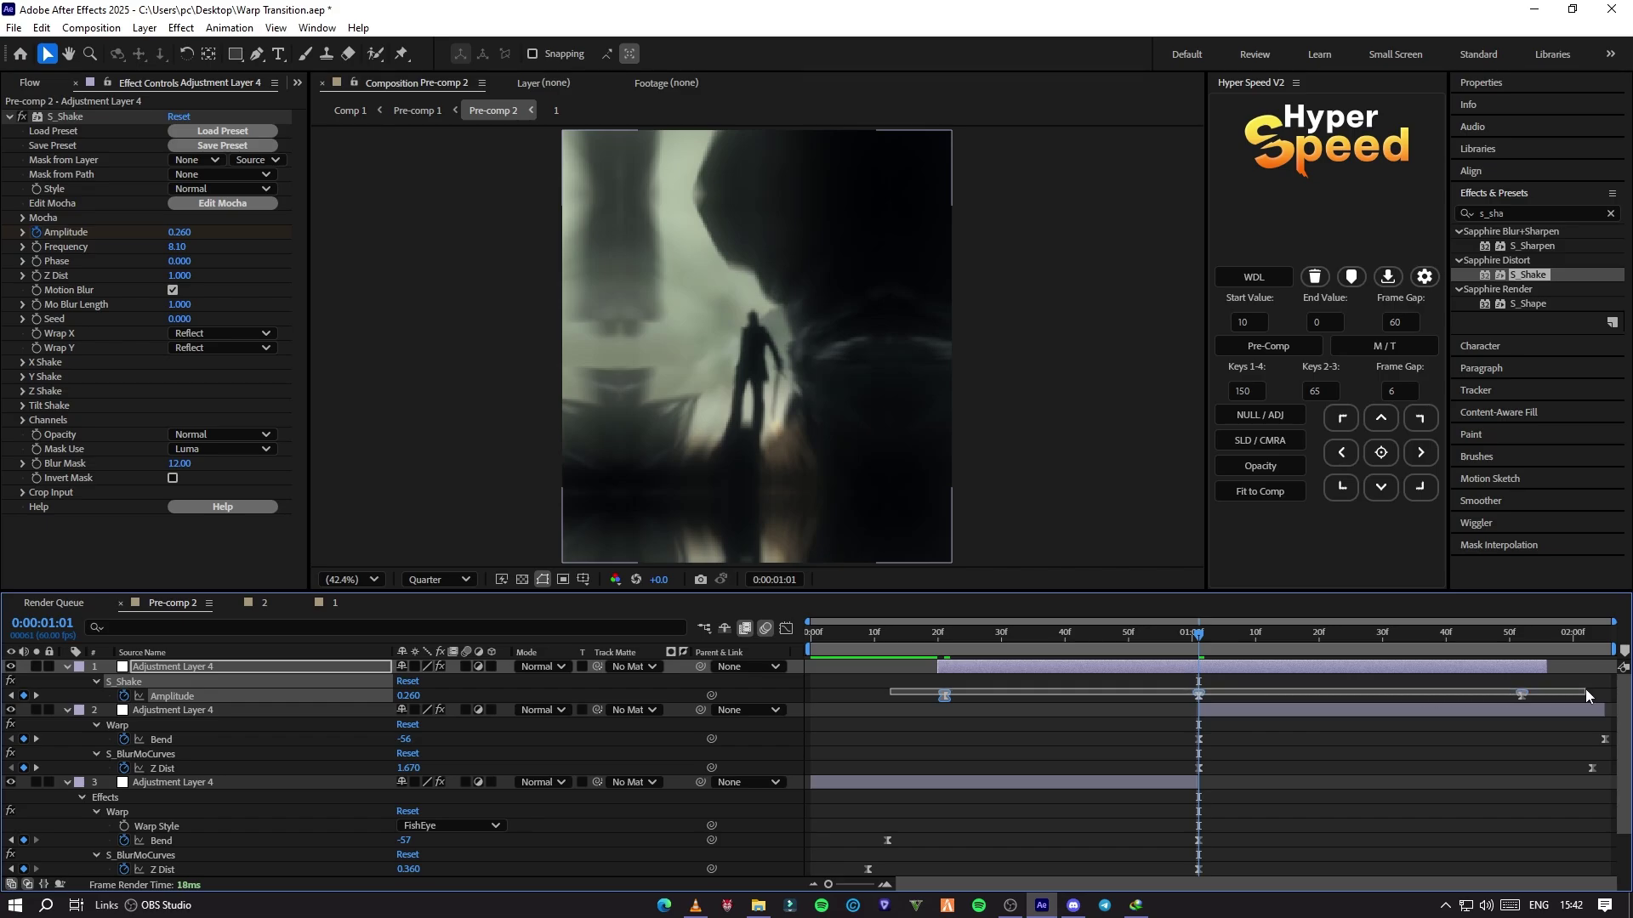
pyautogui.moveTo(1587, 696); pyautogui.dragTo(1586, 696)
pyautogui.click(787, 629)
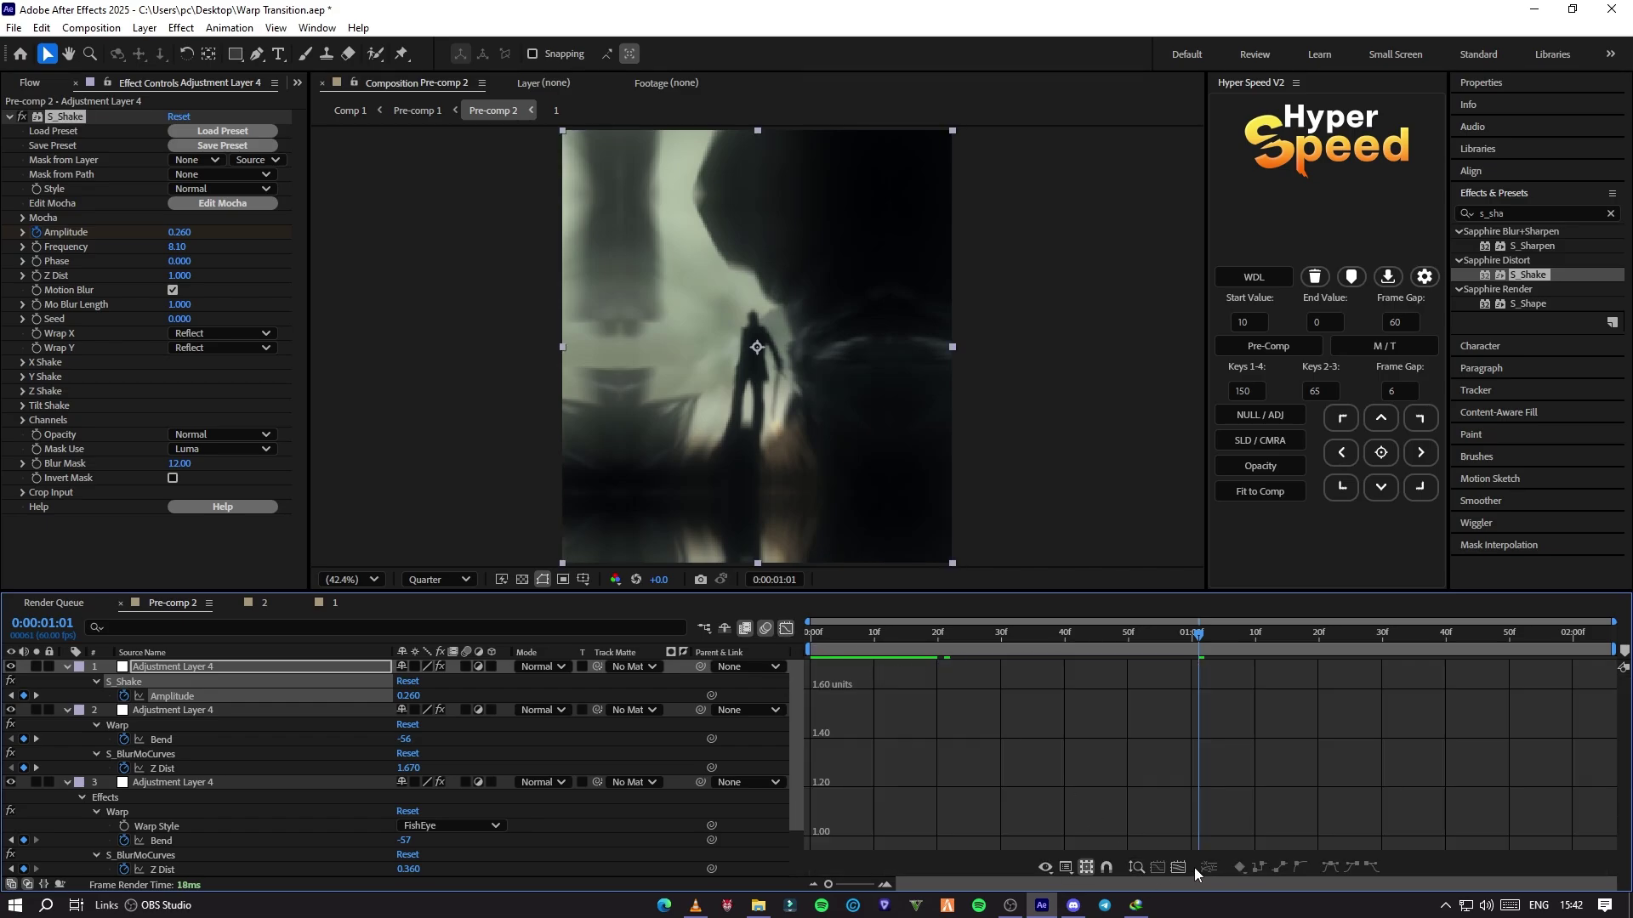
pyautogui.click(1158, 867)
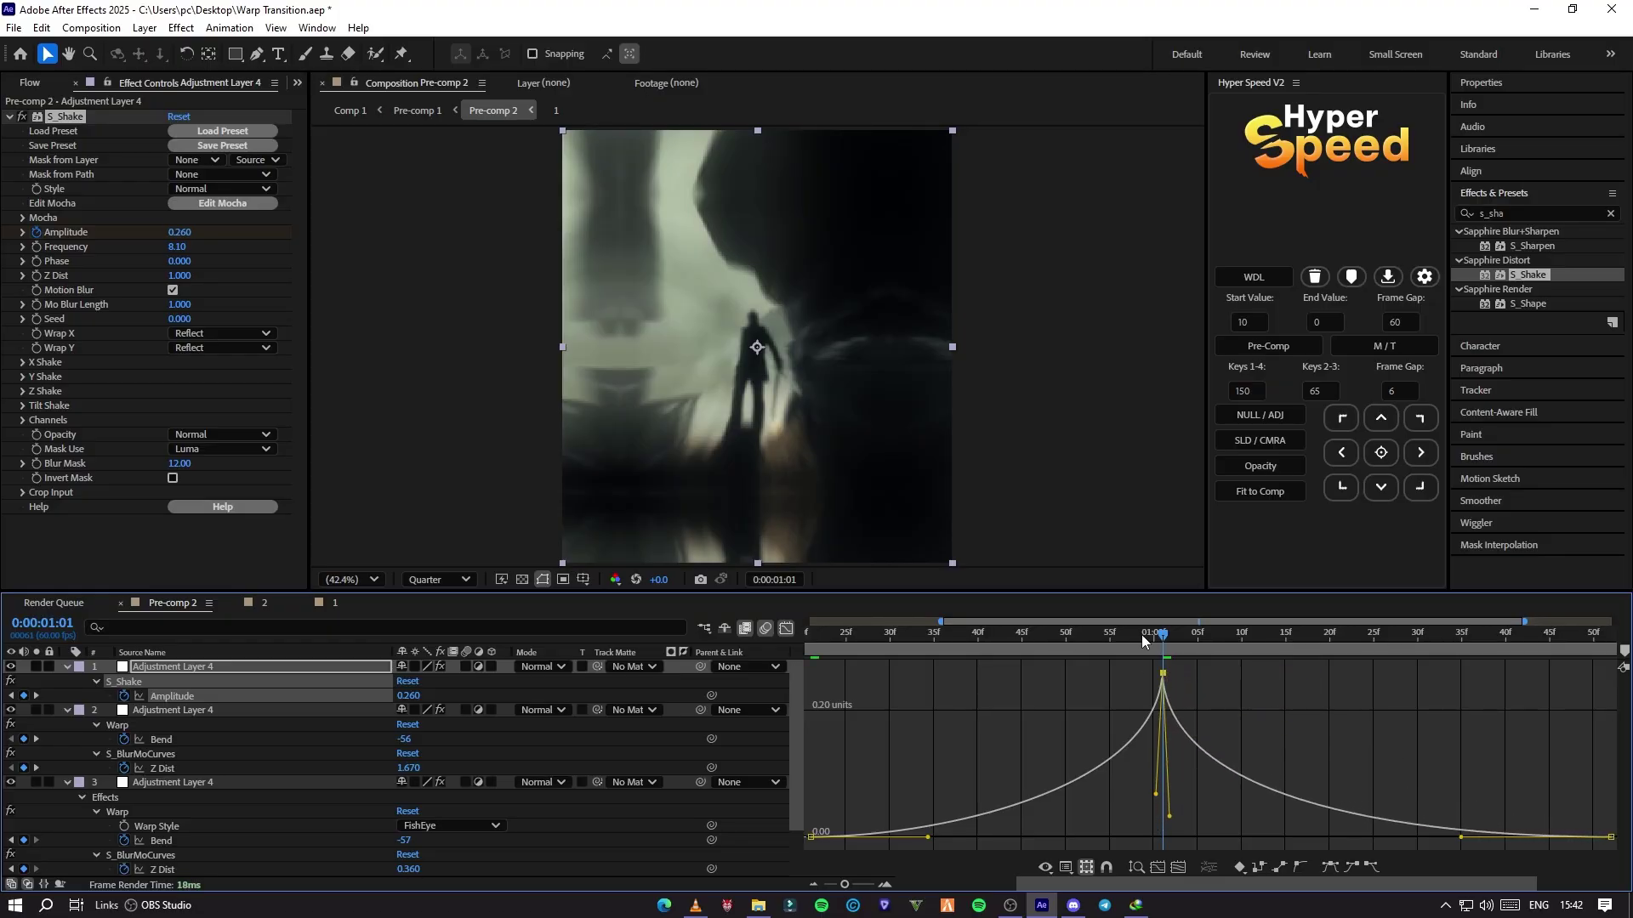
pyautogui.moveTo(1142, 642); pyautogui.dragTo(866, 649)
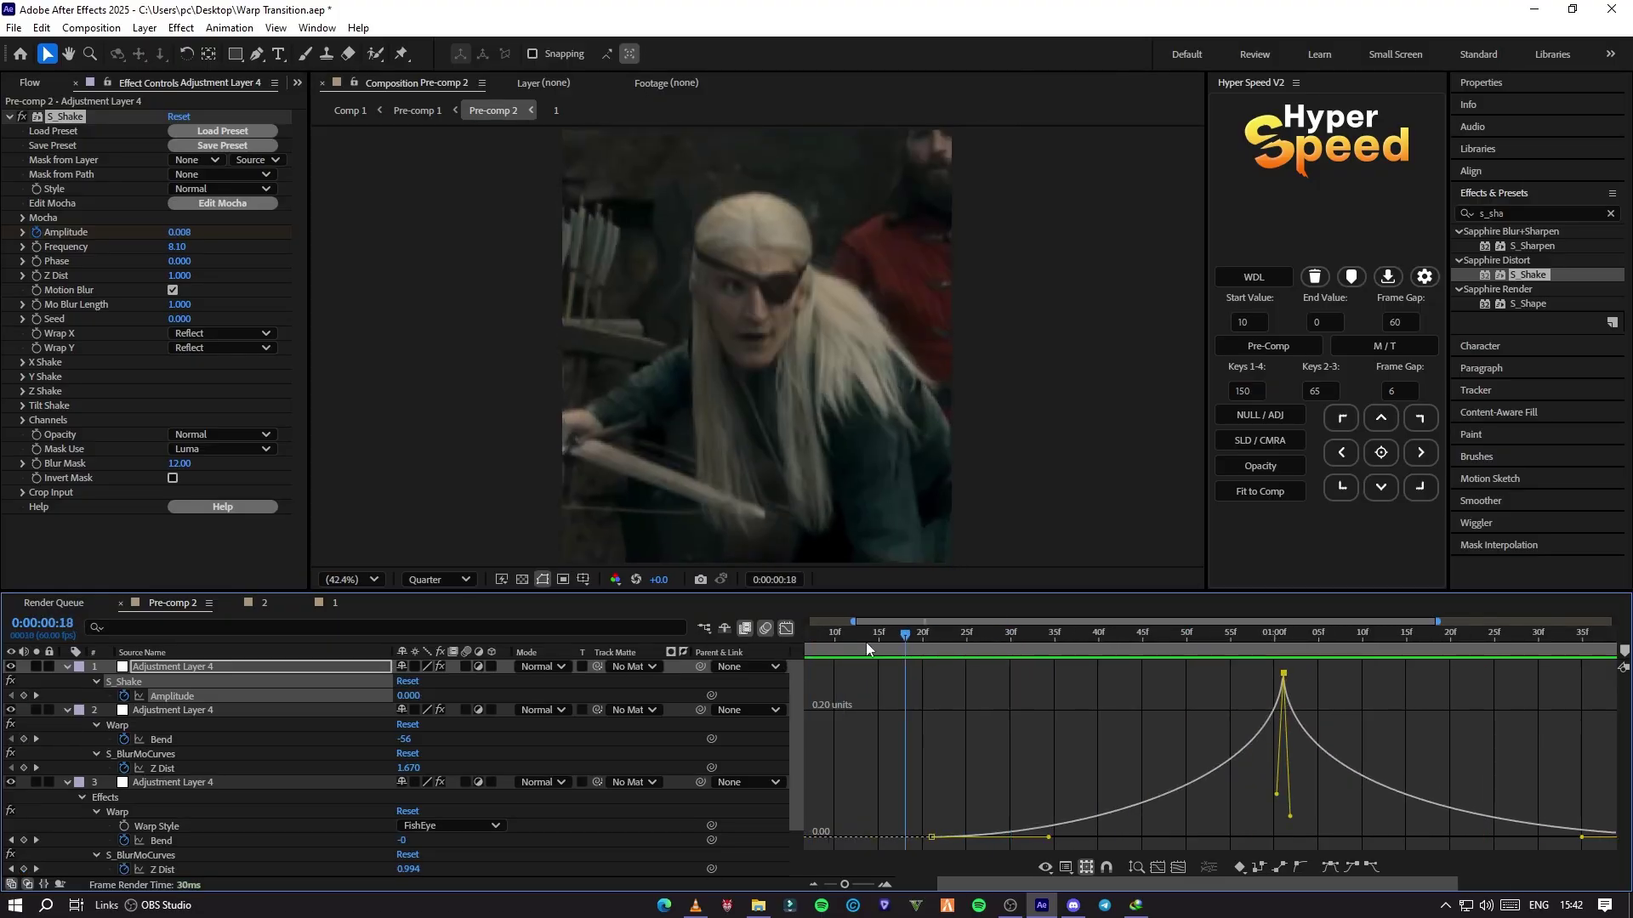
pyautogui.click(785, 630)
# Step: Apply the Color Correction Exposure effect to the shake adjustment layer and keyframe Exposure at 1.67 at the cut, 0:00:01:01
pyautogui.click(1285, 638)
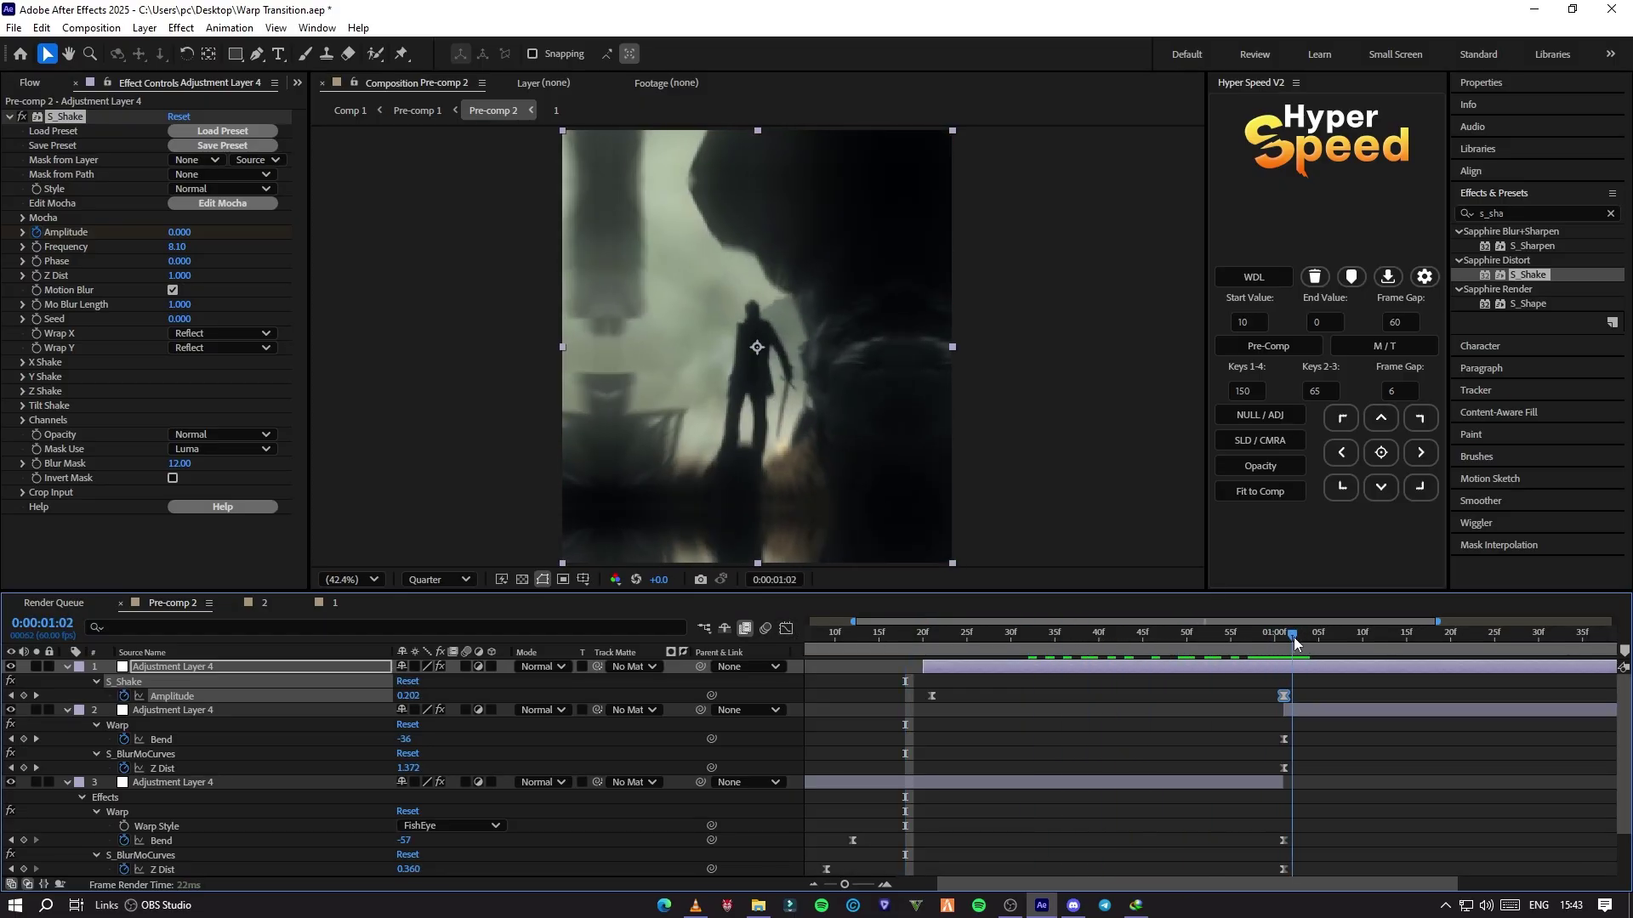
pyautogui.click(1538, 213)
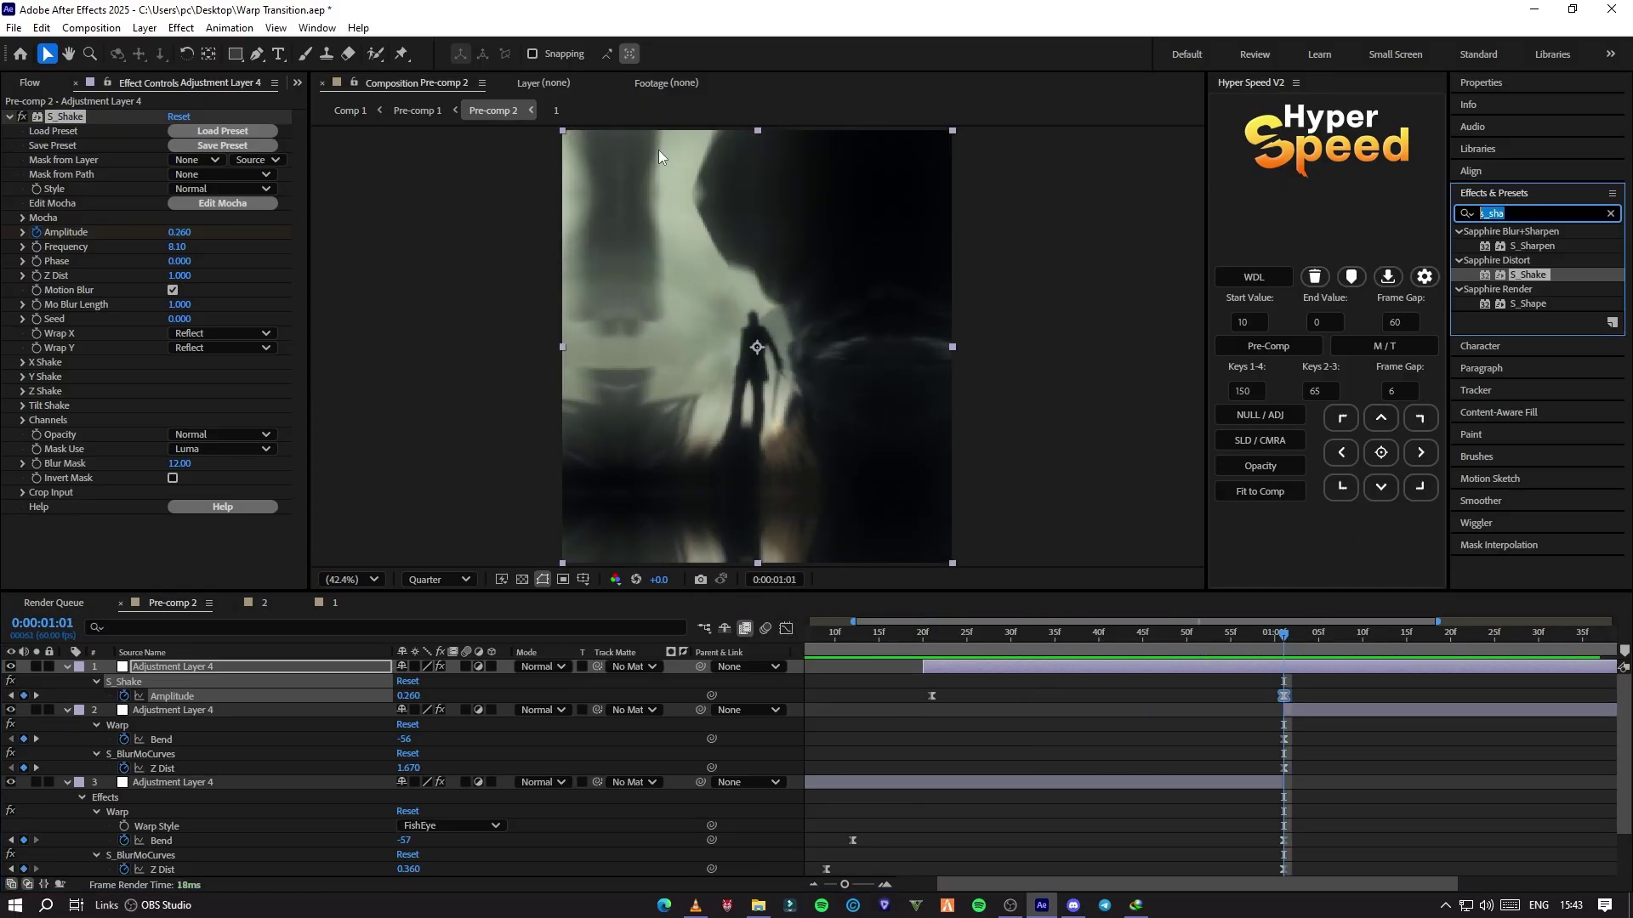
pyautogui.write('e')
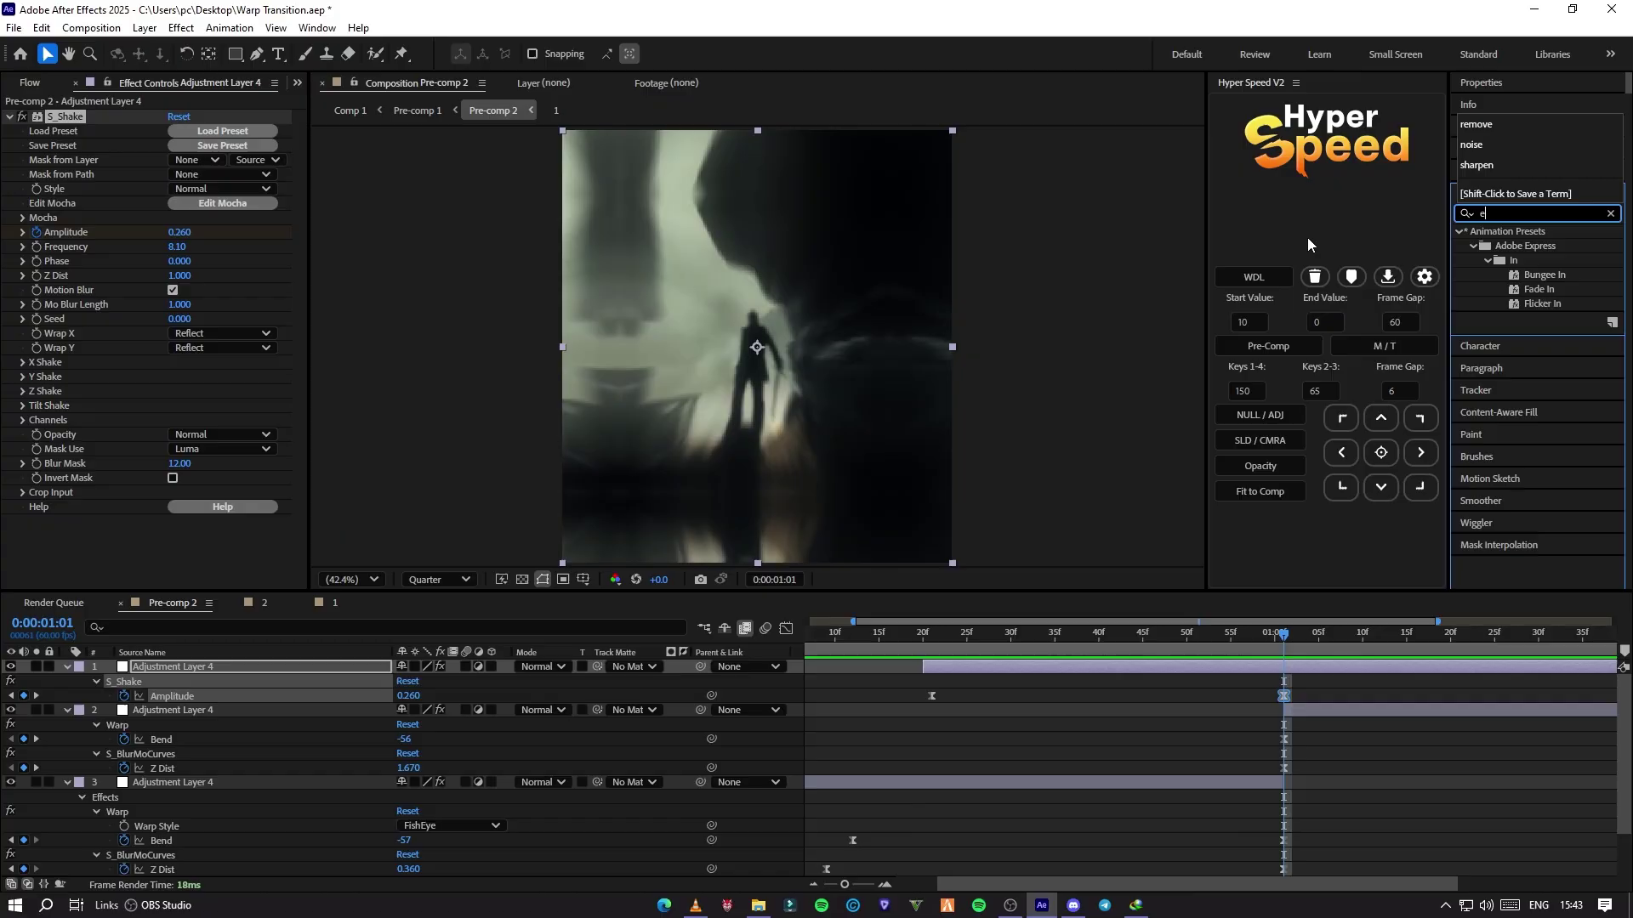
pyautogui.write('xpos')
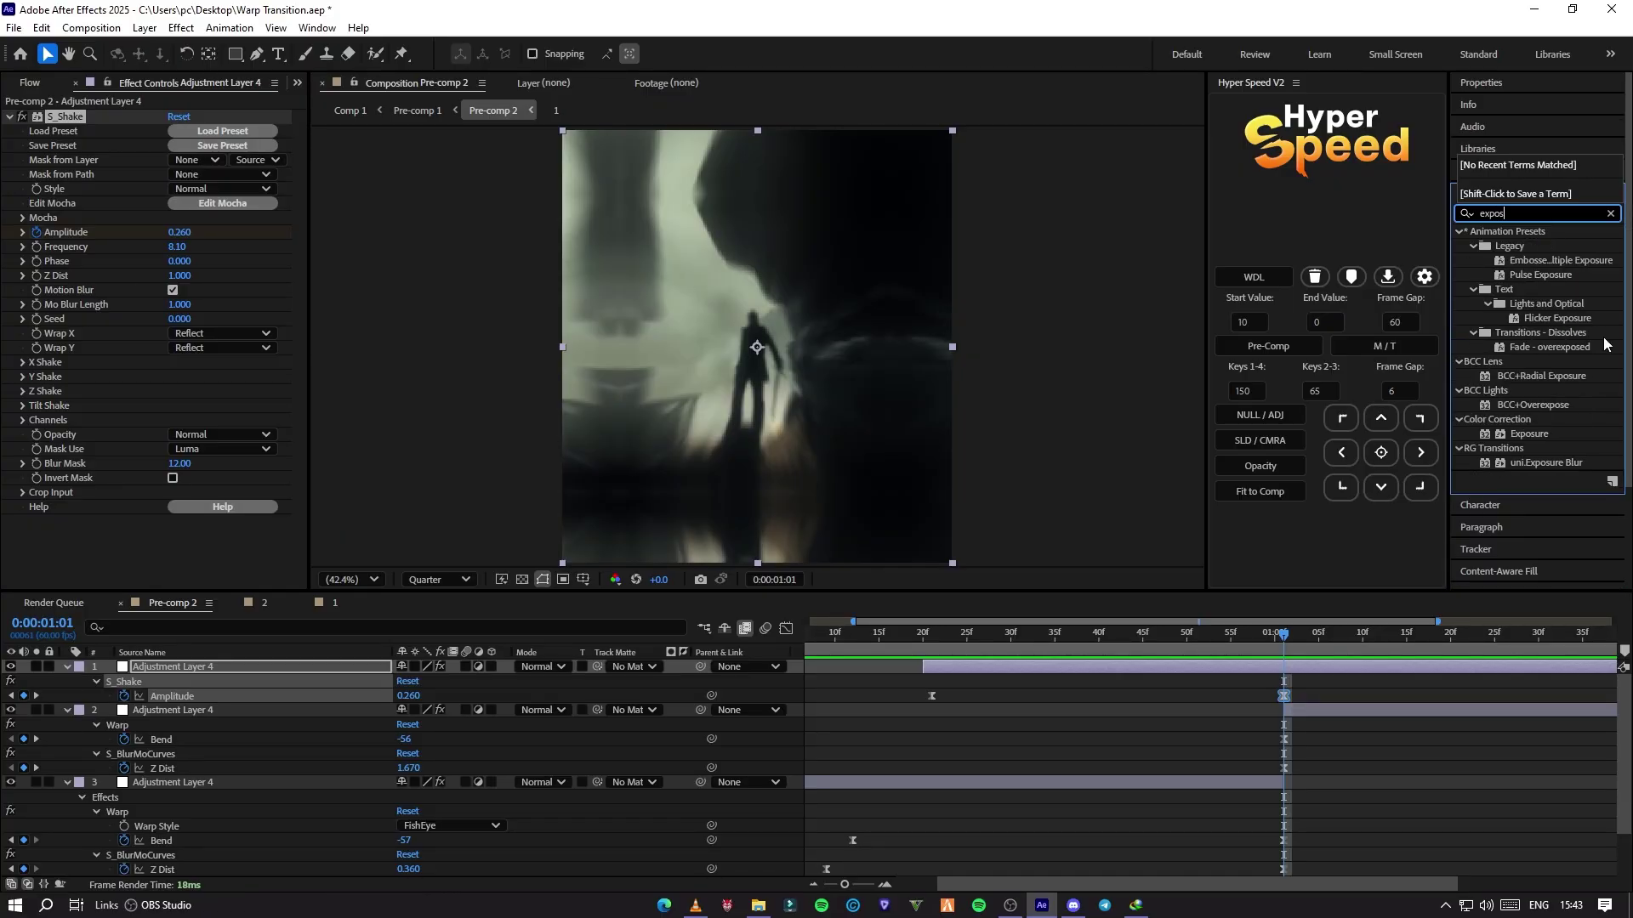
pyautogui.moveTo(1547, 440); pyautogui.dragTo(590, 485)
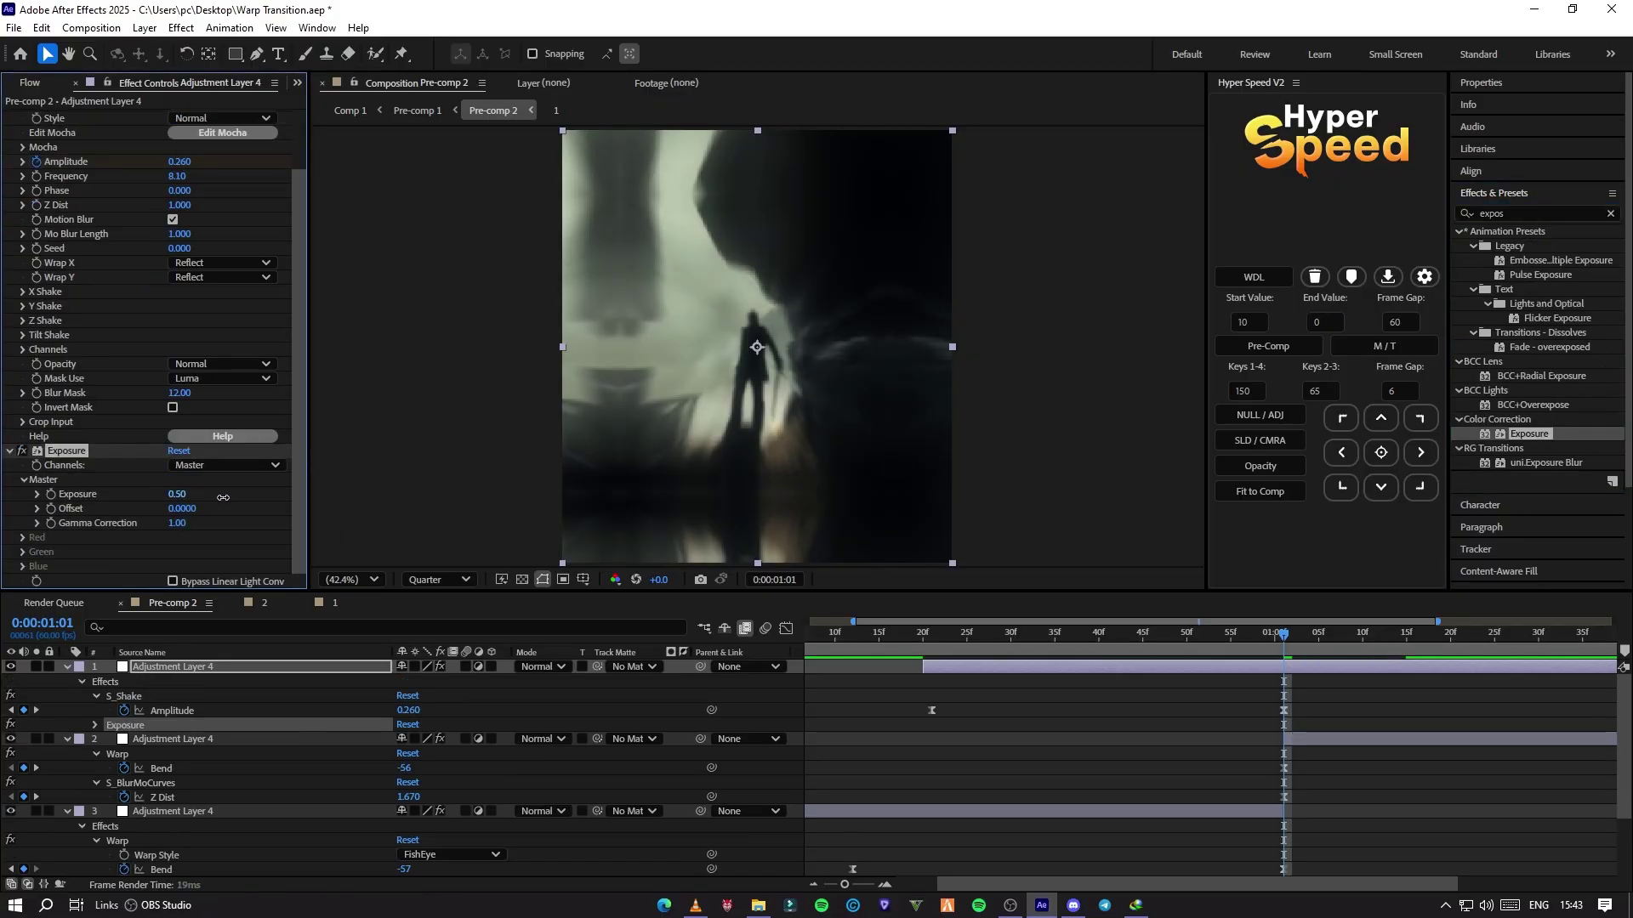
pyautogui.moveTo(223, 498); pyautogui.dragTo(300, 495)
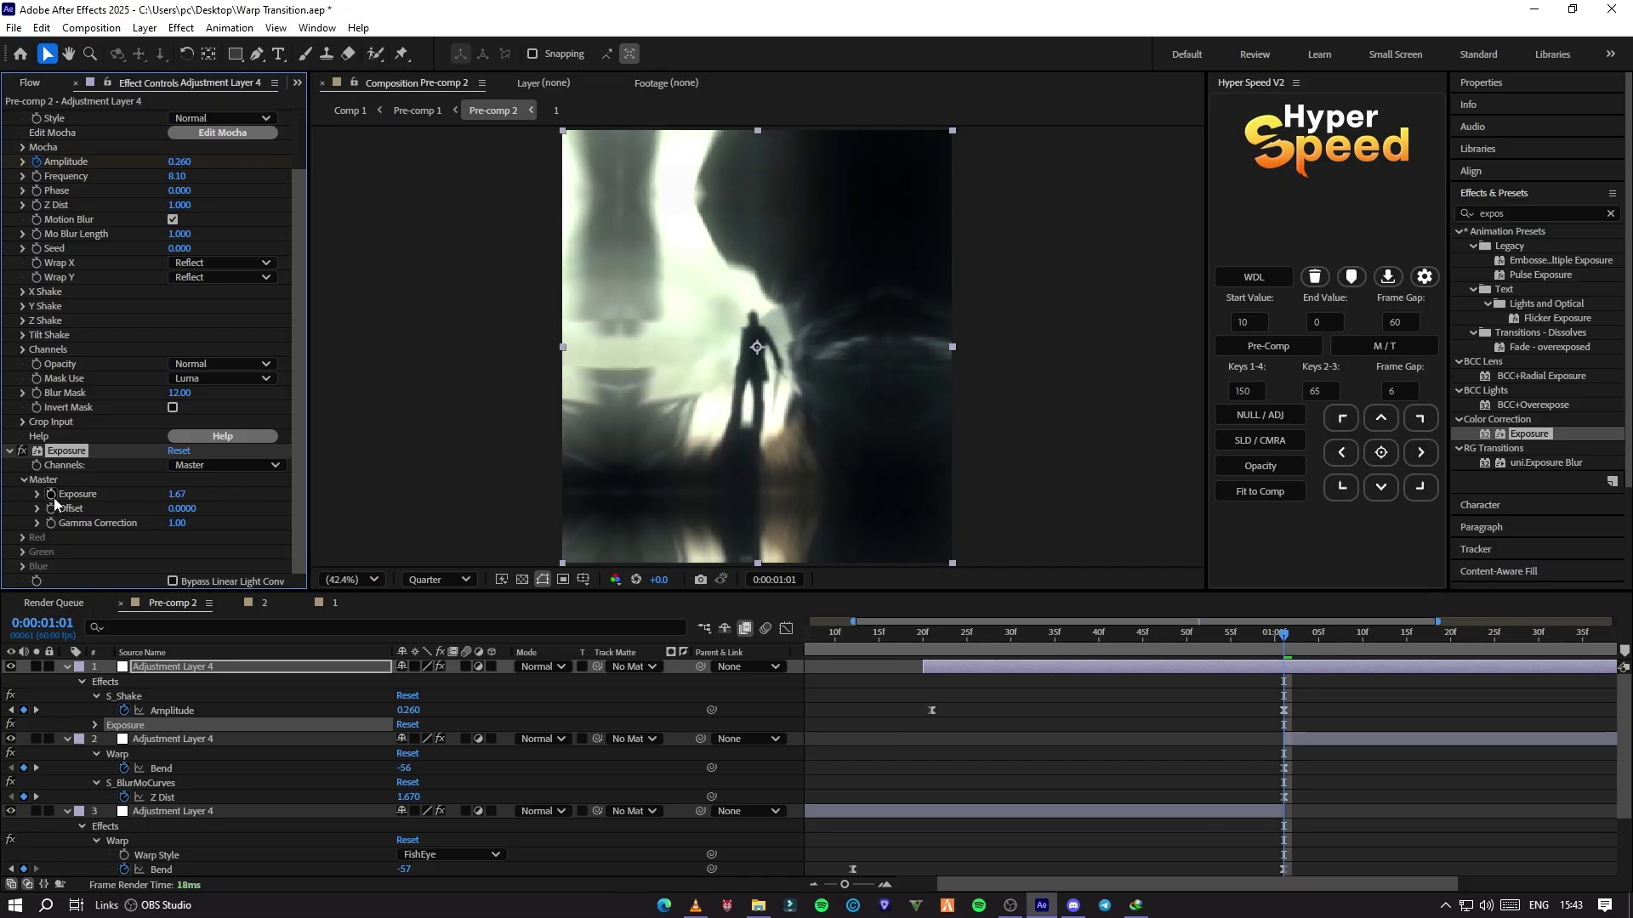
# Step: Keyframe Exposure to 0.00 at 0:00:00:21 and at the last shake Amplitude keyframe
pyautogui.click(934, 636)
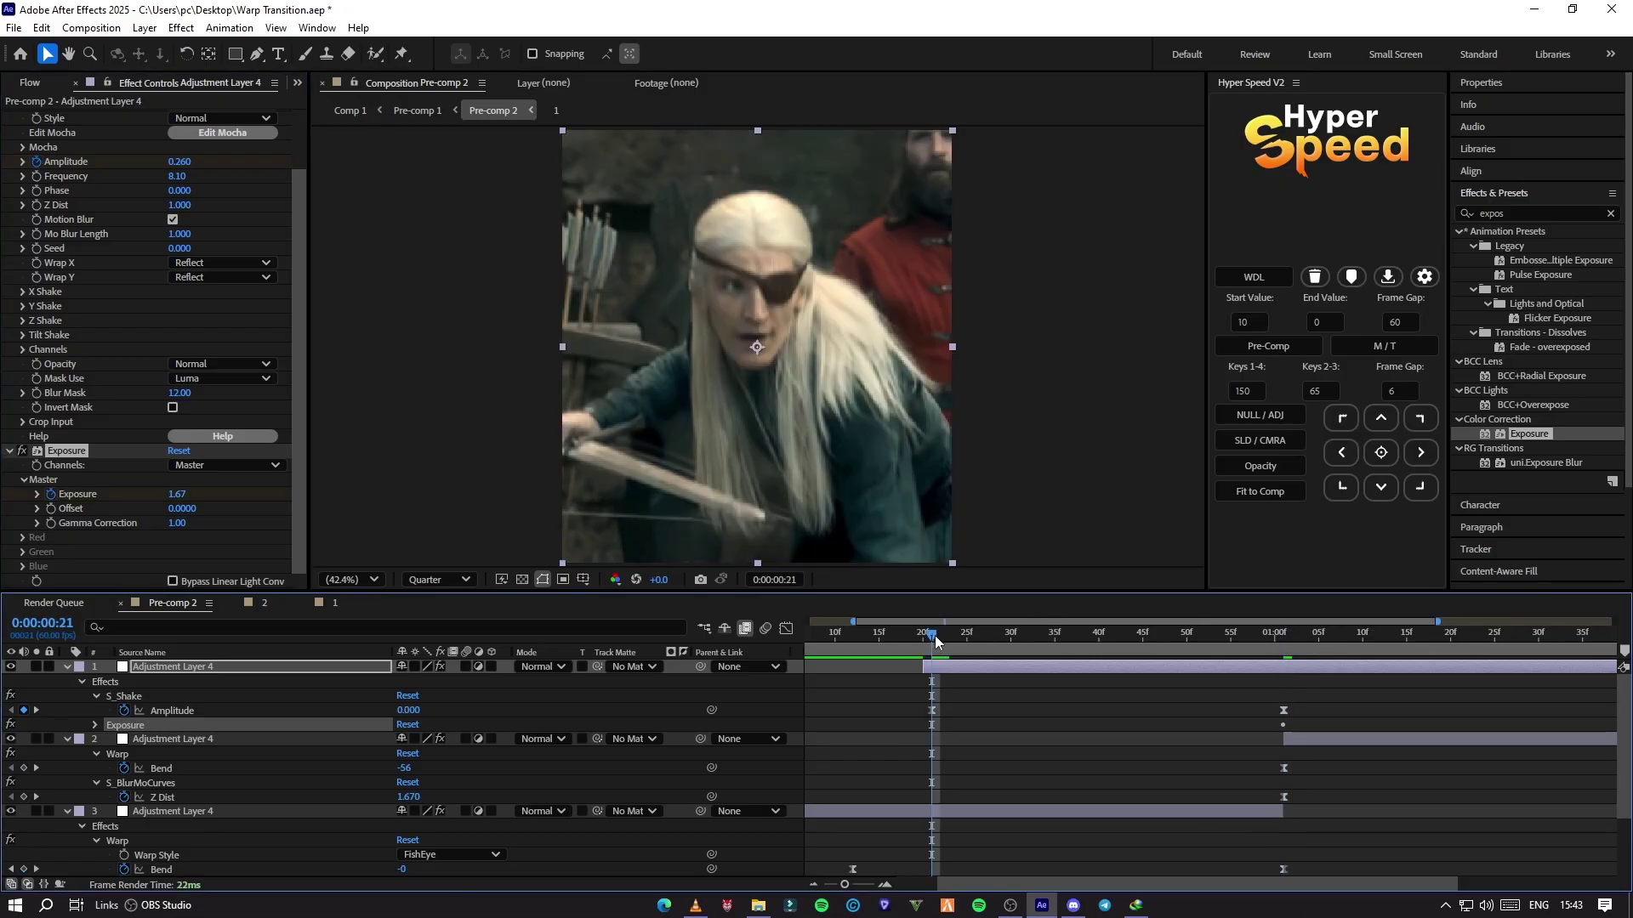
pyautogui.click(182, 495)
pyautogui.write('0')
pyautogui.press('Return')
pyautogui.moveTo(942, 643); pyautogui.dragTo(1491, 639)
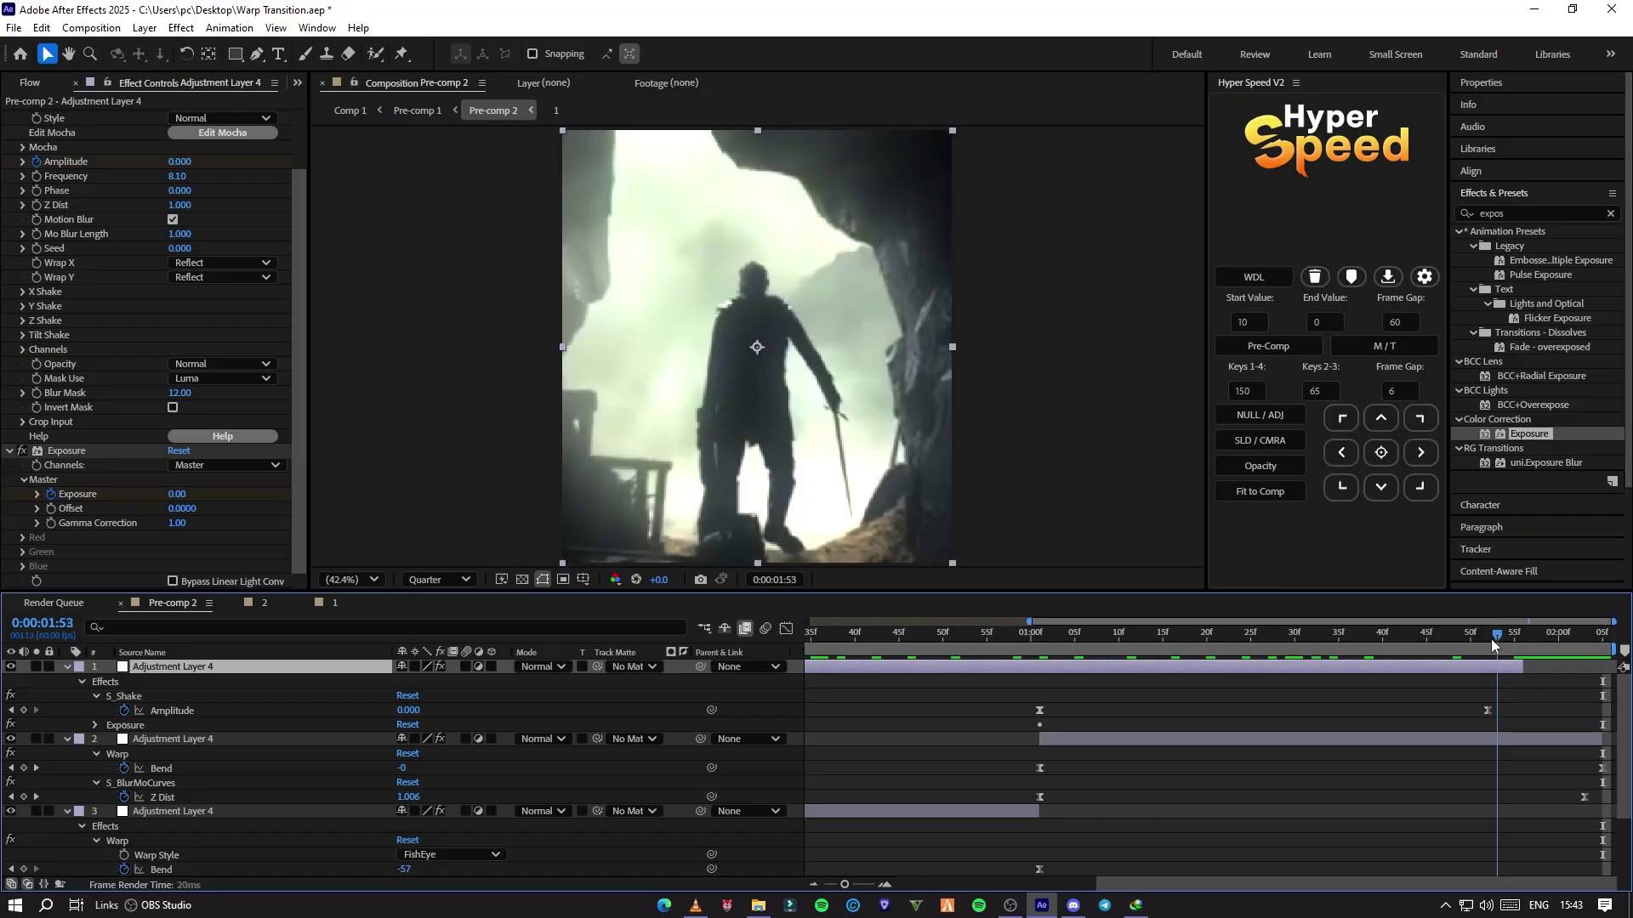
pyautogui.click(176, 496)
pyautogui.write('0')
pyautogui.press('Return')
# Step: Preview the transition from the start and again from 0:00:00:18 to check the exposure flash
pyautogui.moveTo(1013, 637); pyautogui.dragTo(630, 627)
pyautogui.press('space')
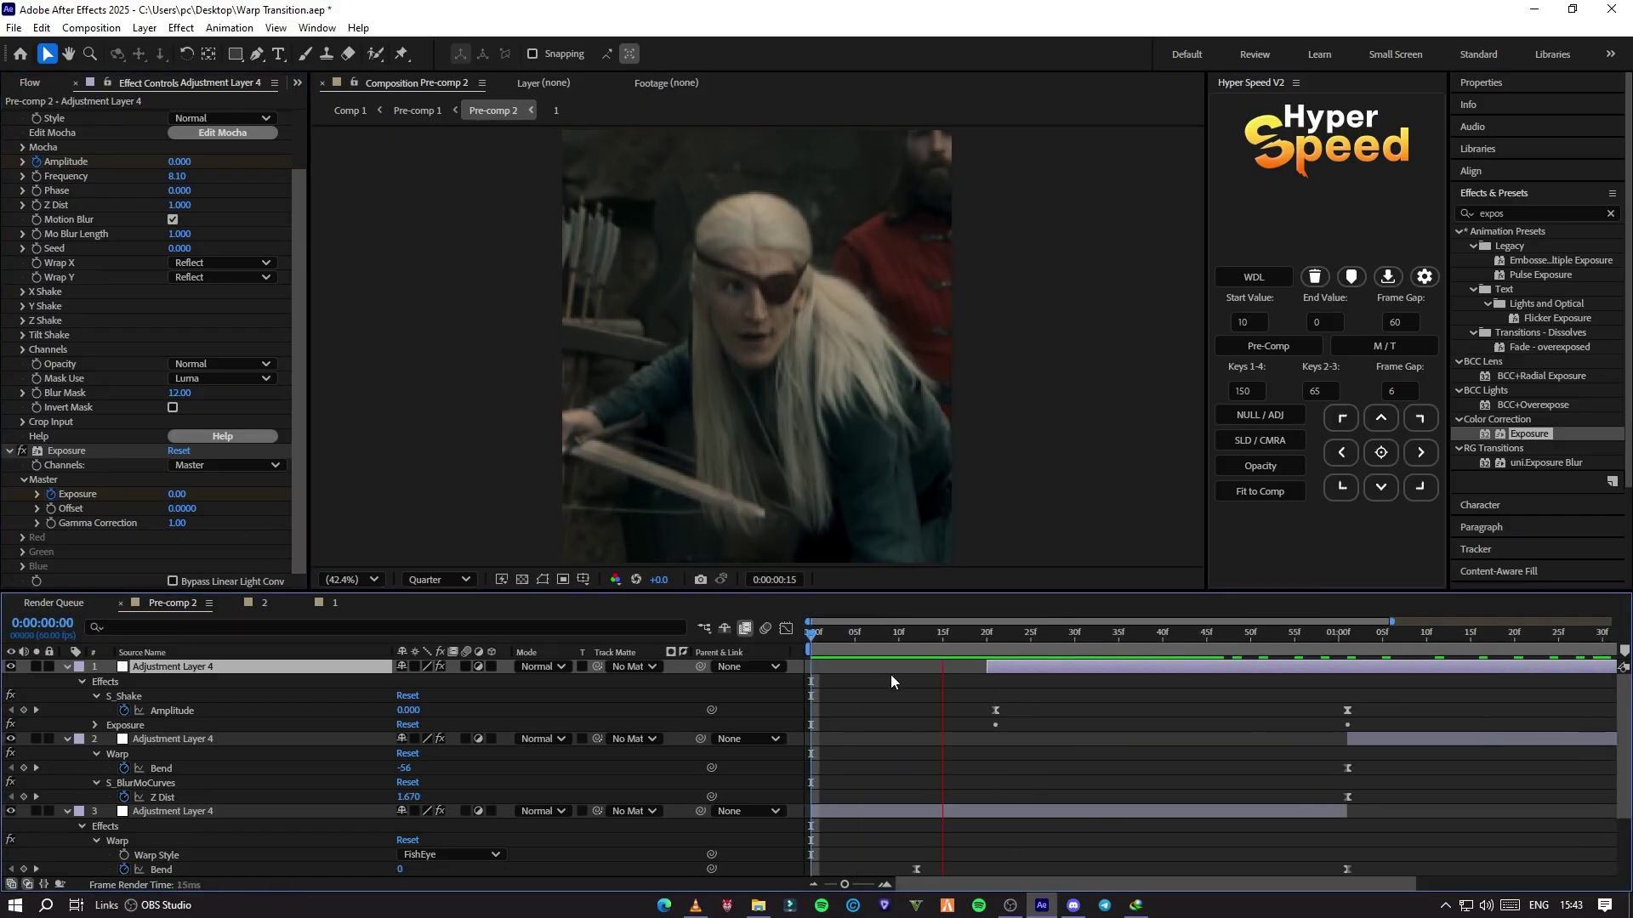
pyautogui.click(1033, 639)
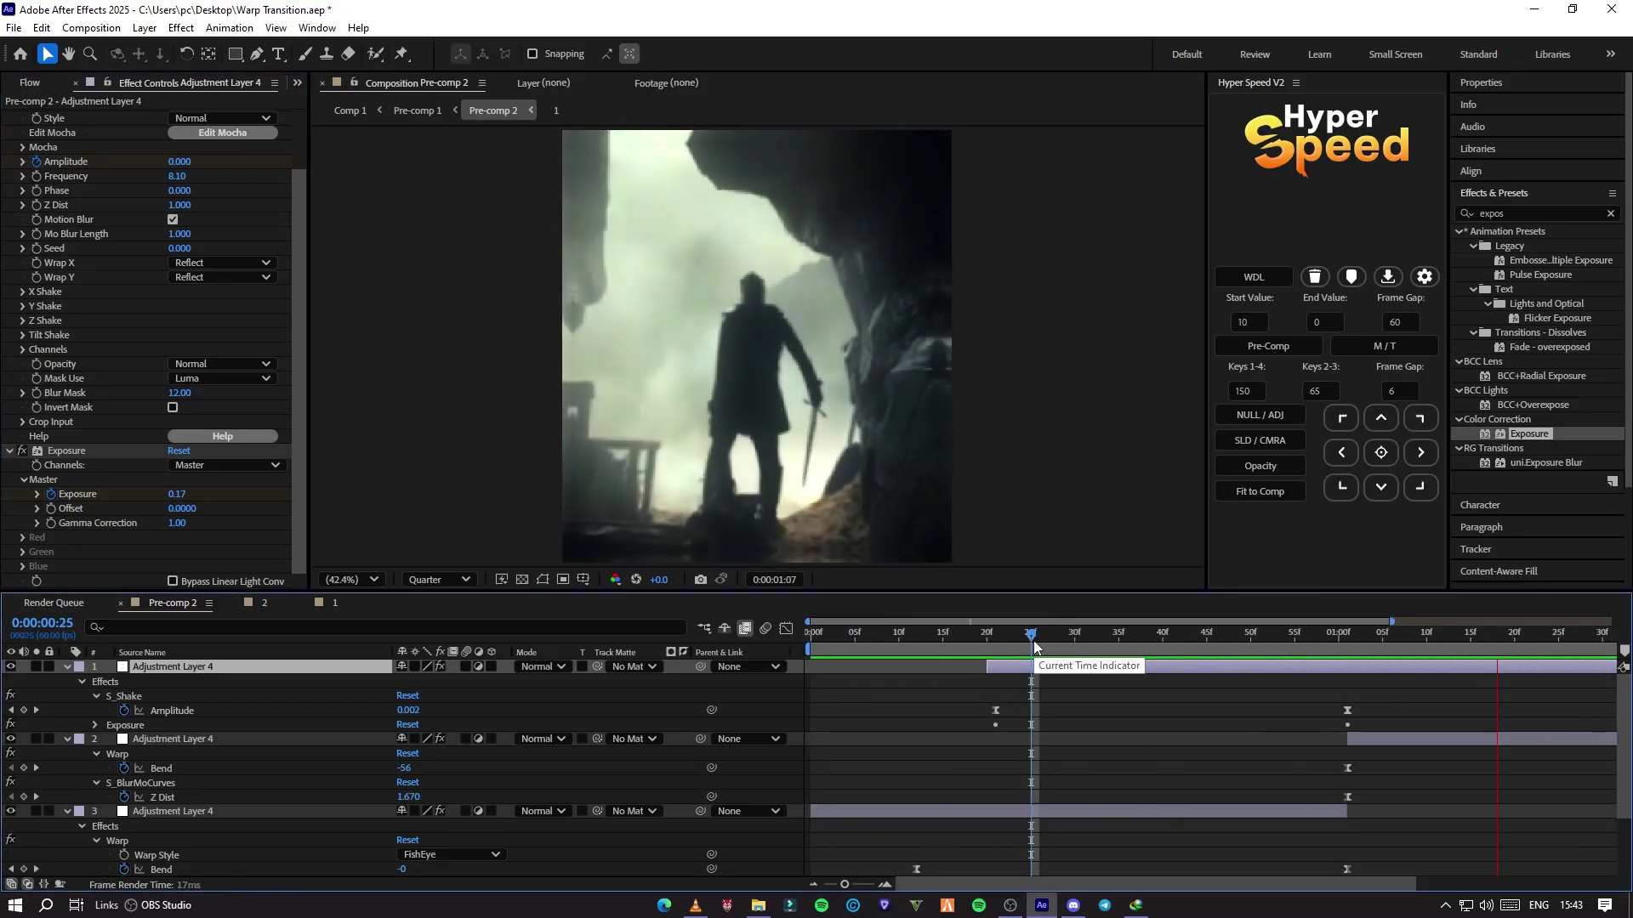
pyautogui.moveTo(1034, 641); pyautogui.dragTo(971, 637)
pyautogui.press('space')
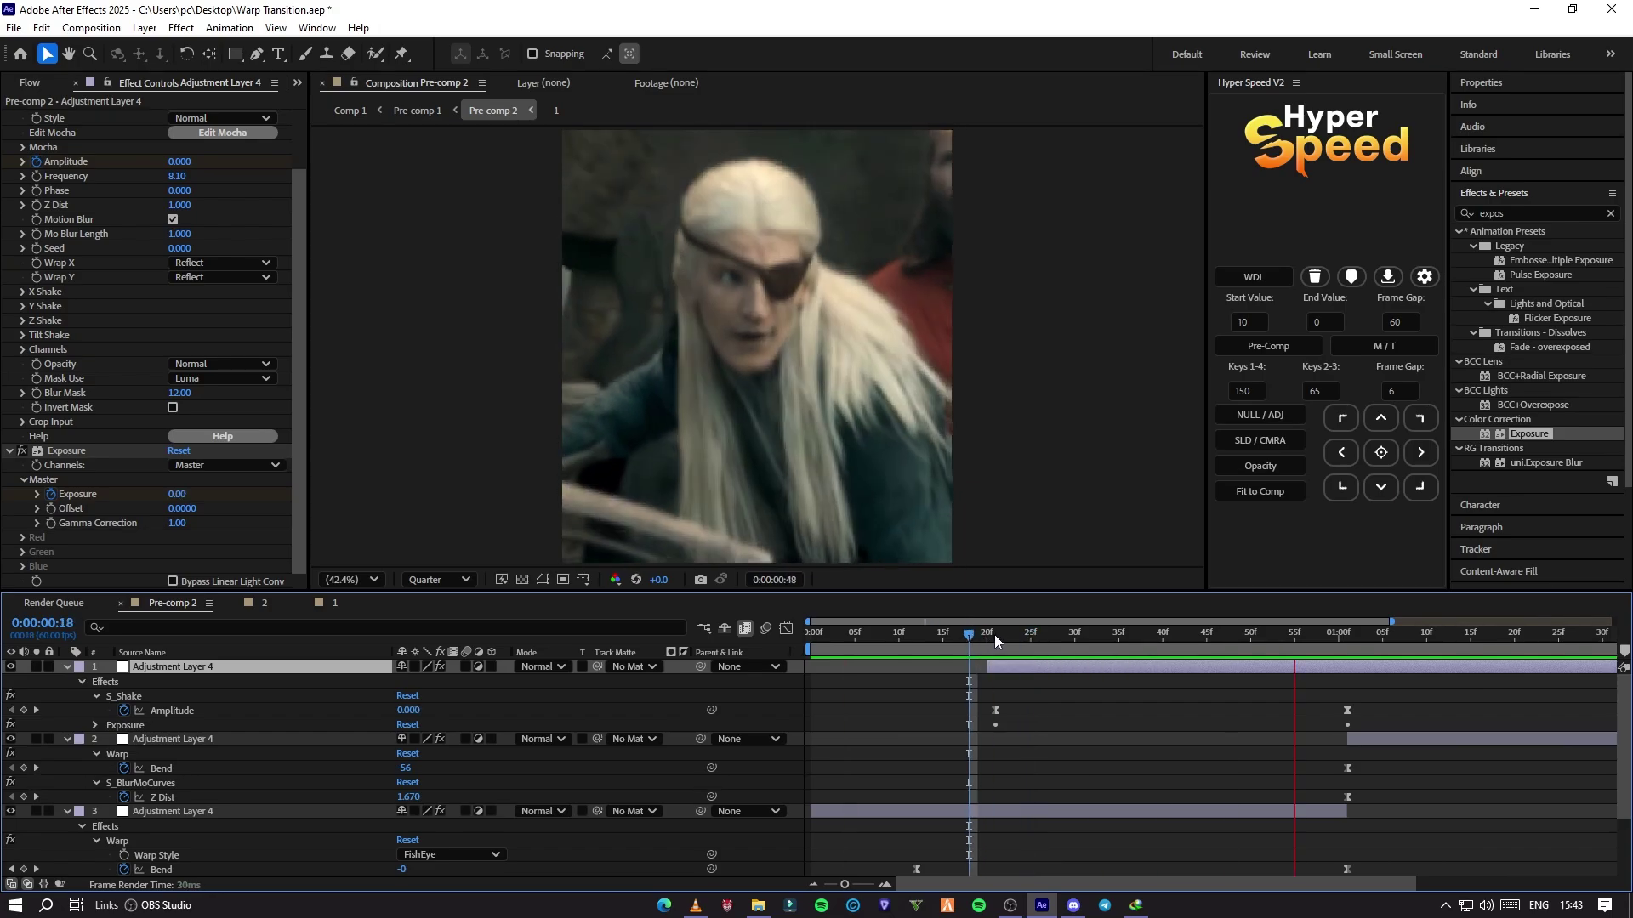
# Step: Apply BCC Lens Blur OBS to the shake adjustment layer and set its Gamma to 1000
pyautogui.click(1531, 213)
pyautogui.write('lens b')
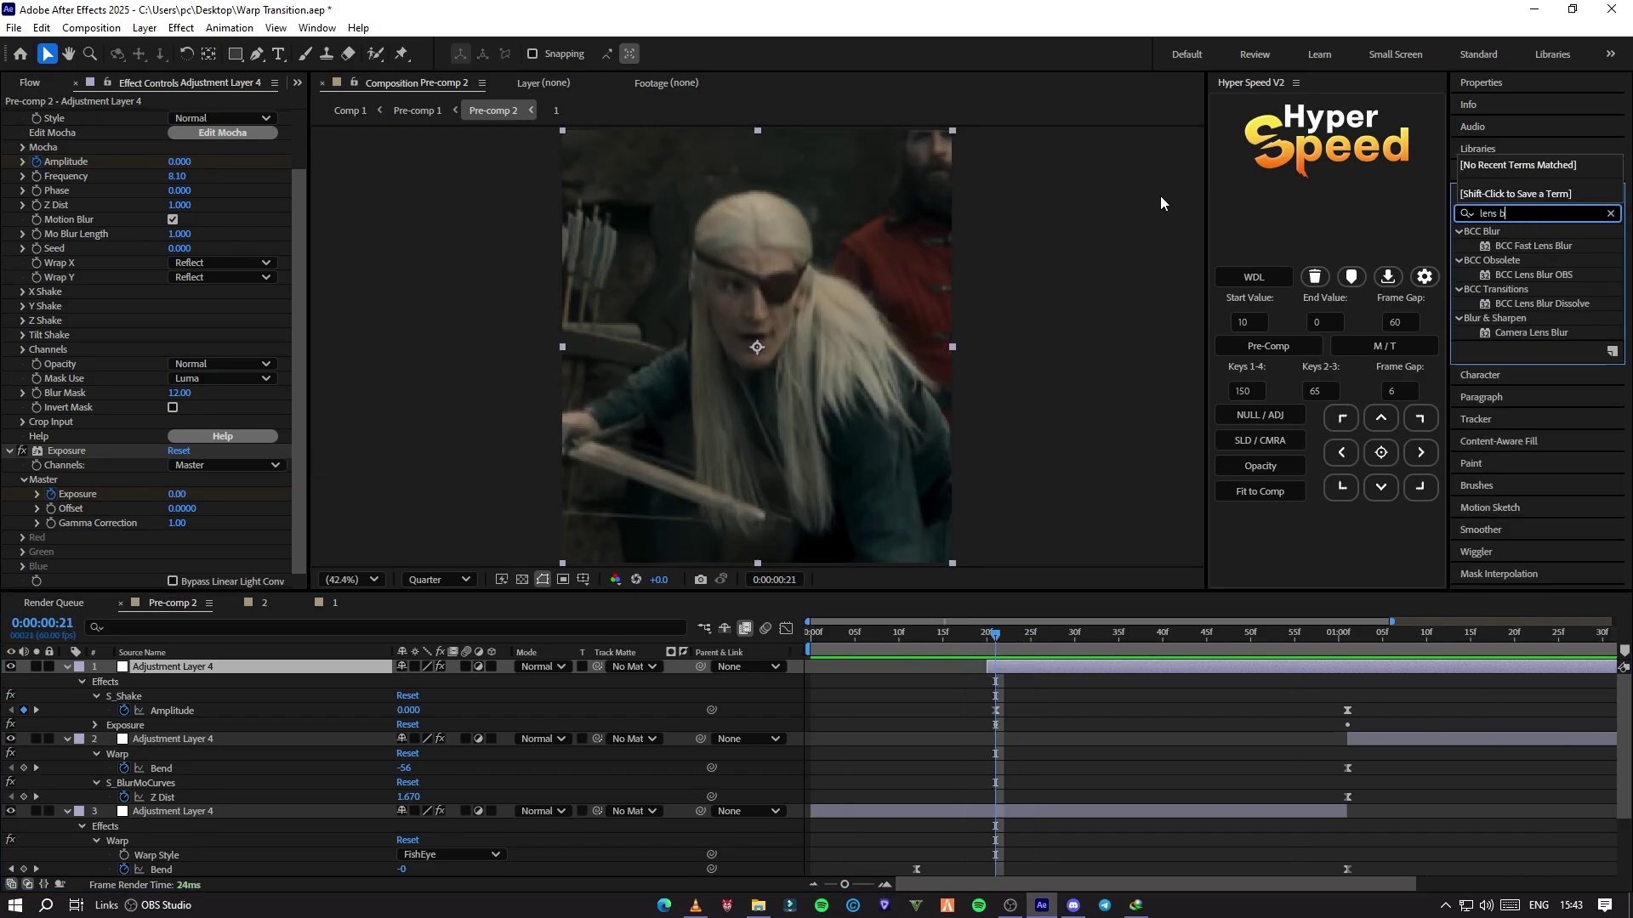
pyautogui.doubleClick(1552, 275)
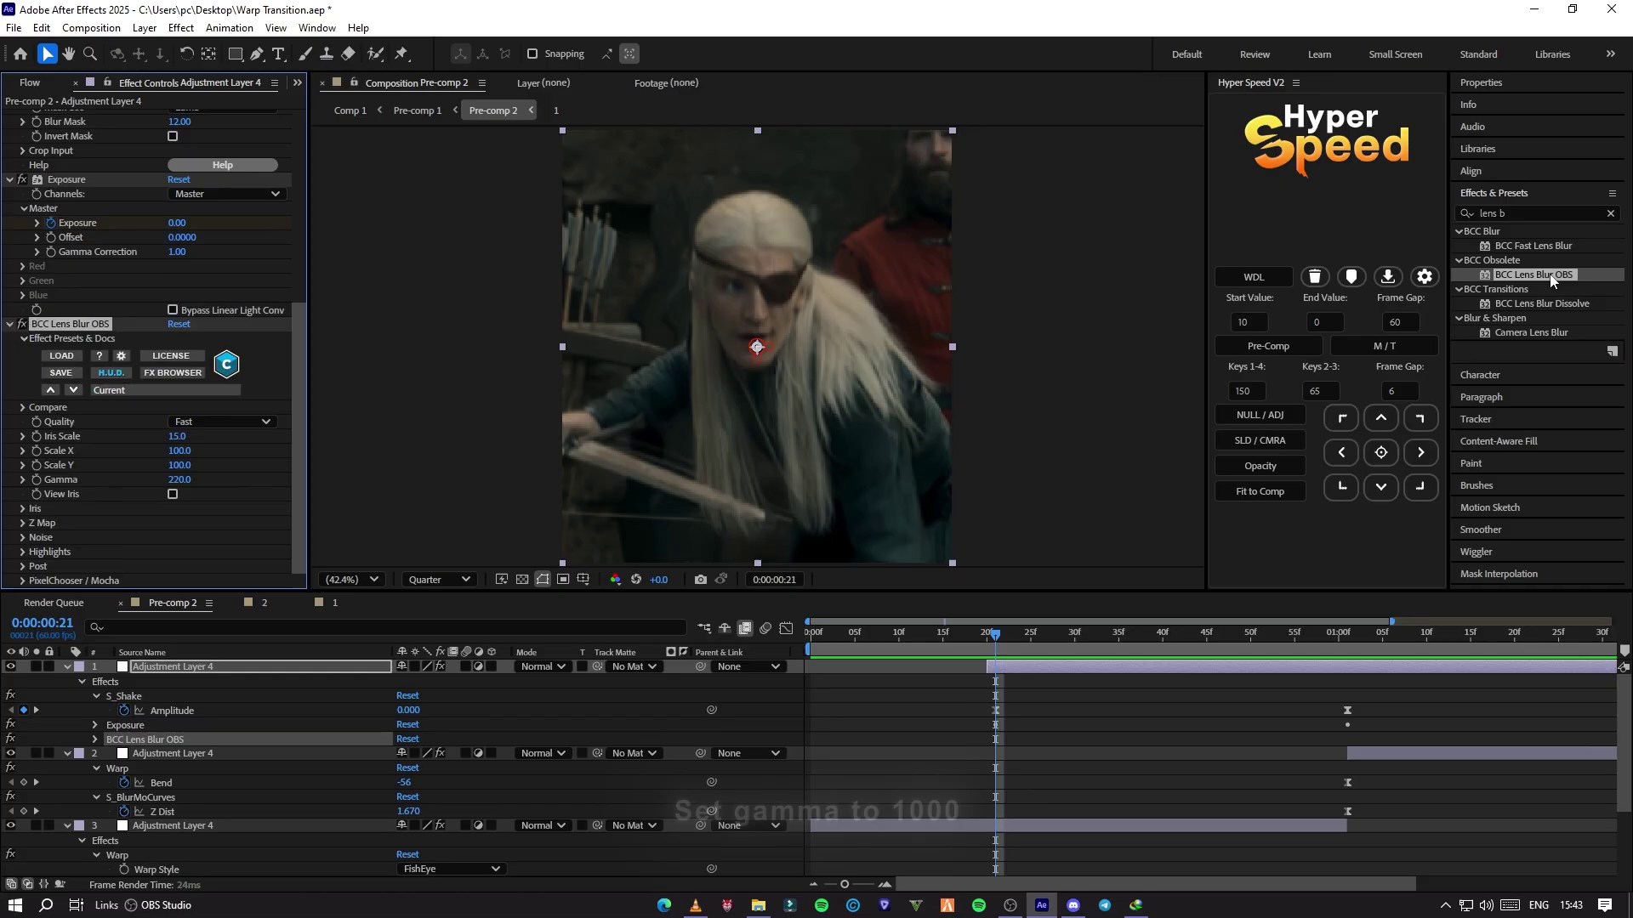
pyautogui.click(217, 422)
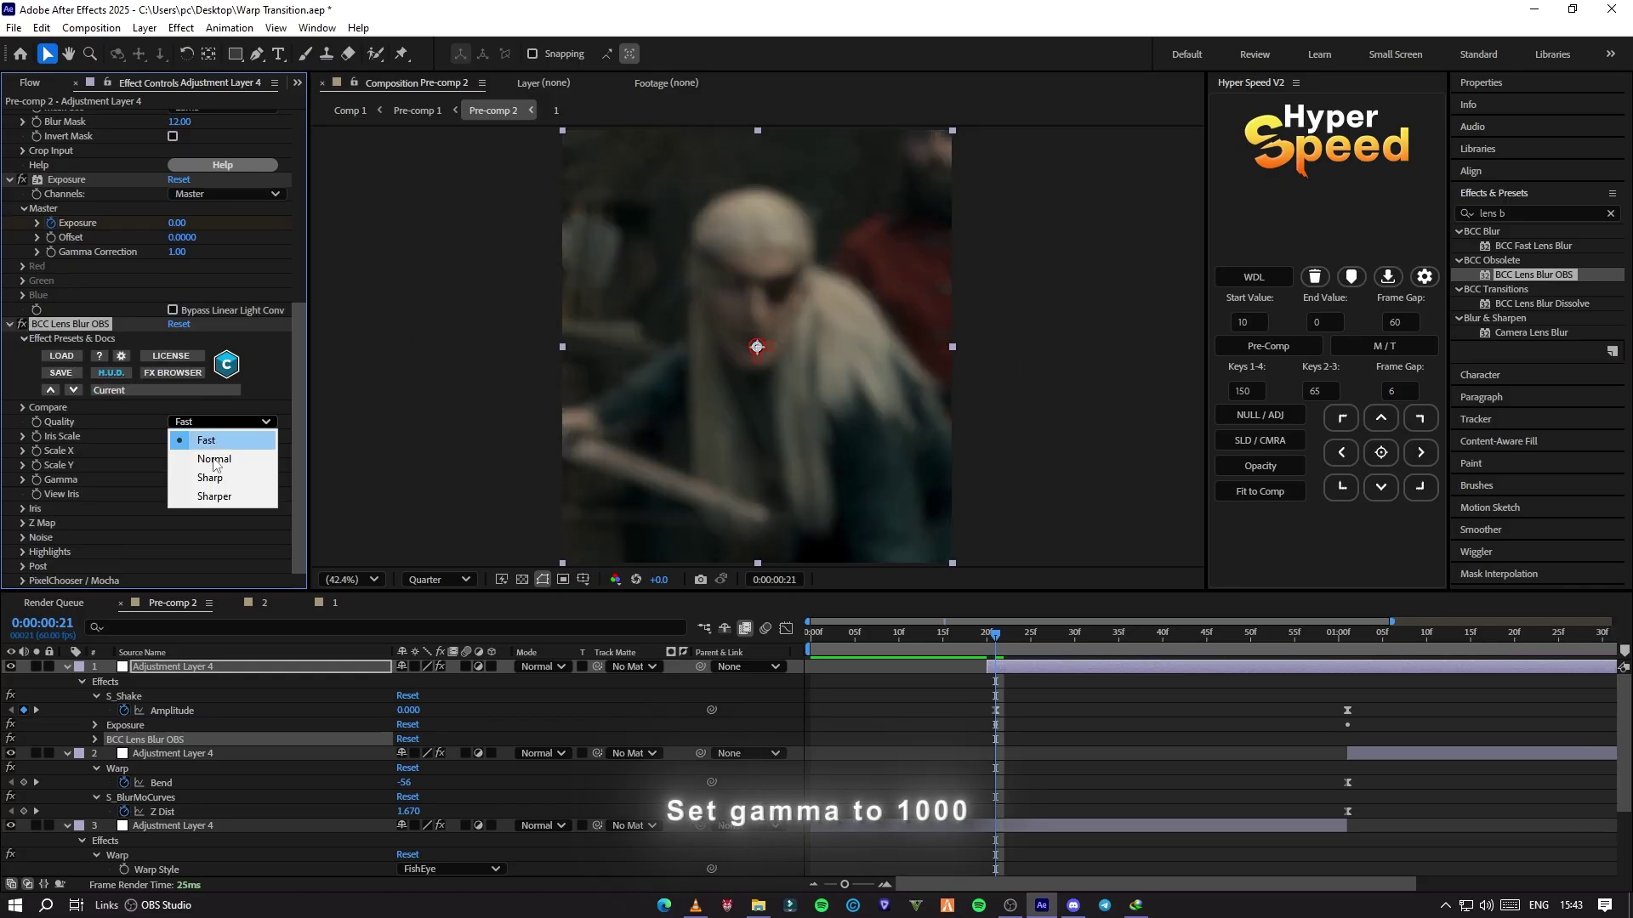
pyautogui.click(134, 493)
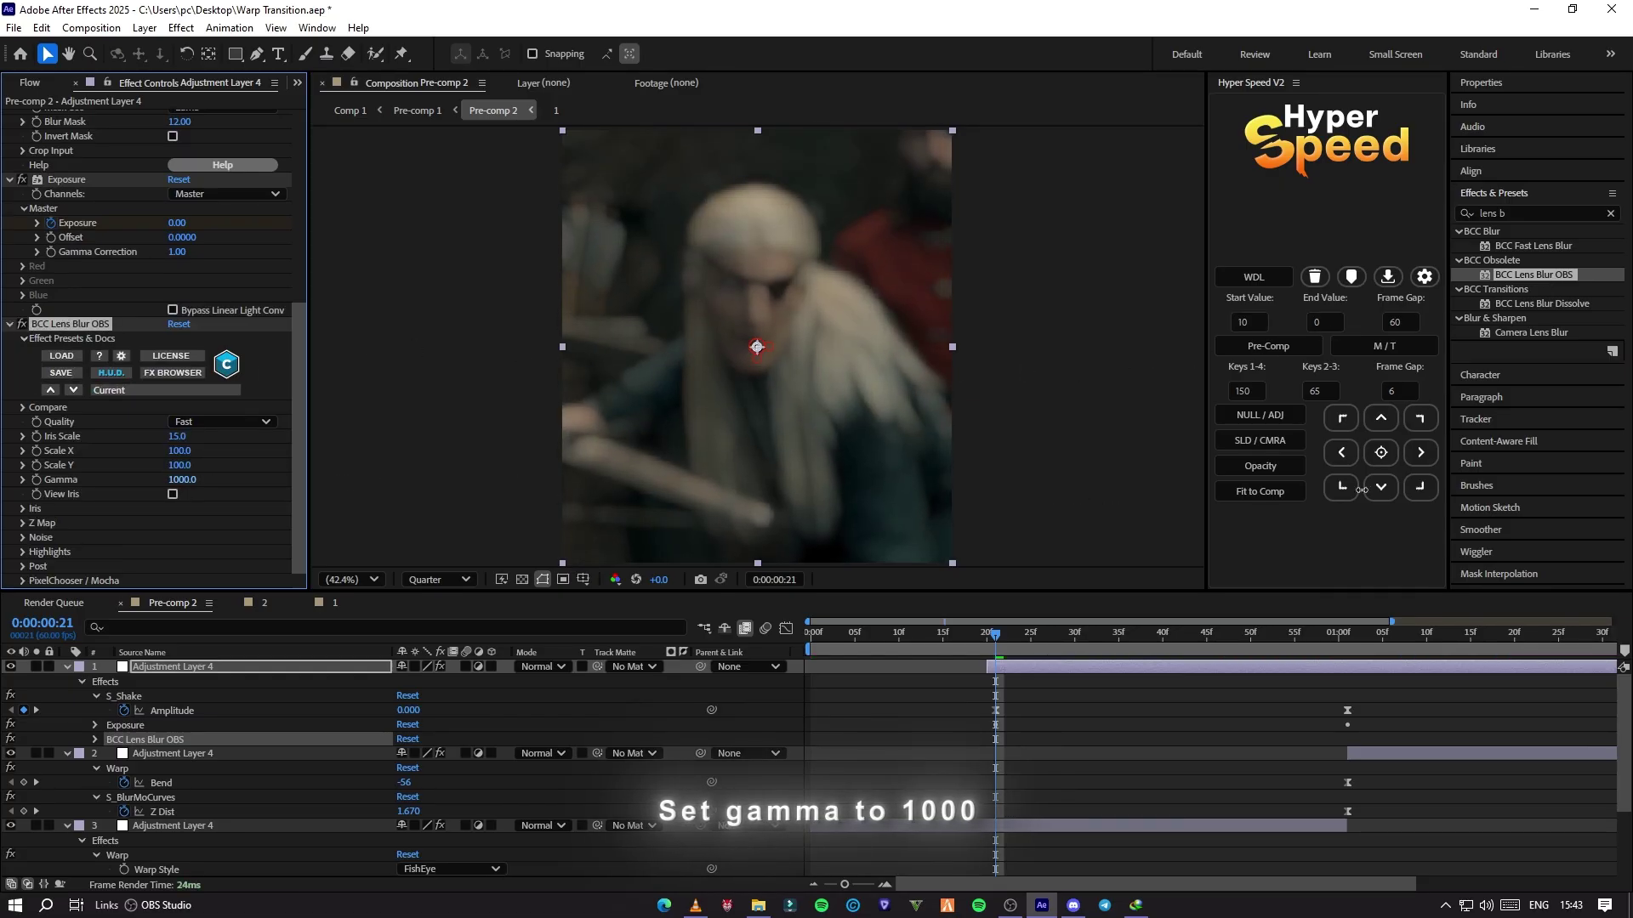
# Step: Keyframe the lens blur's Iris Scale at 0.0 at 0:00:00:21, 10 at the cut, and 0.0 at 0:00:01:53
pyautogui.moveTo(174, 437); pyautogui.dragTo(143, 437)
pyautogui.moveTo(1252, 641); pyautogui.dragTo(1348, 645)
pyautogui.moveTo(187, 438); pyautogui.dragTo(185, 437)
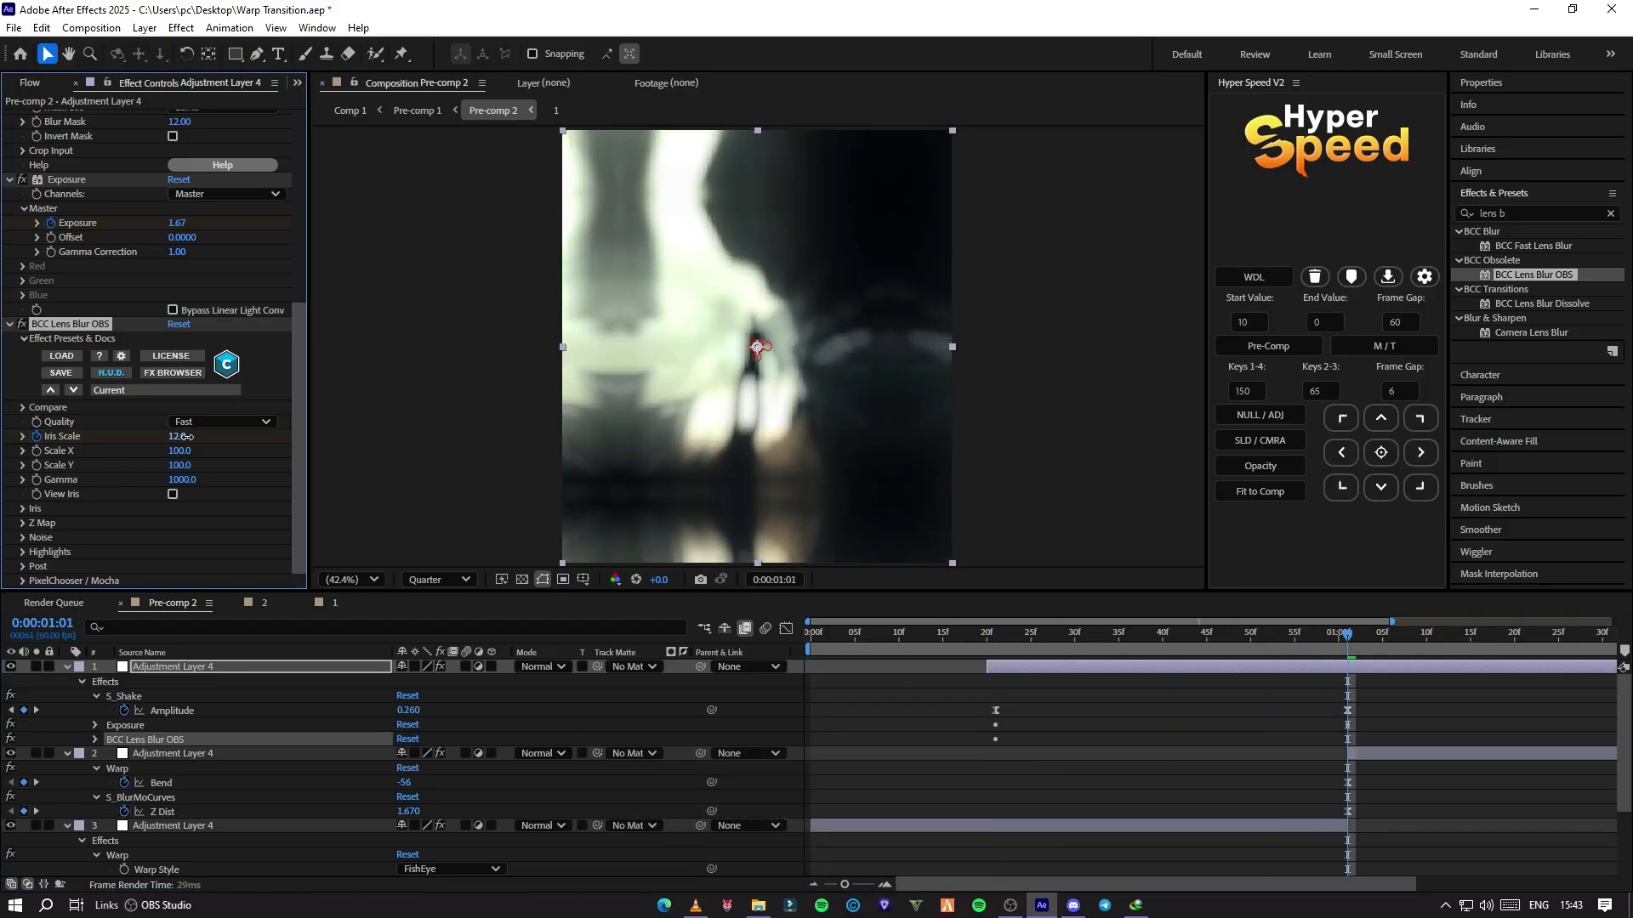
pyautogui.moveTo(1405, 629); pyautogui.dragTo(1511, 644)
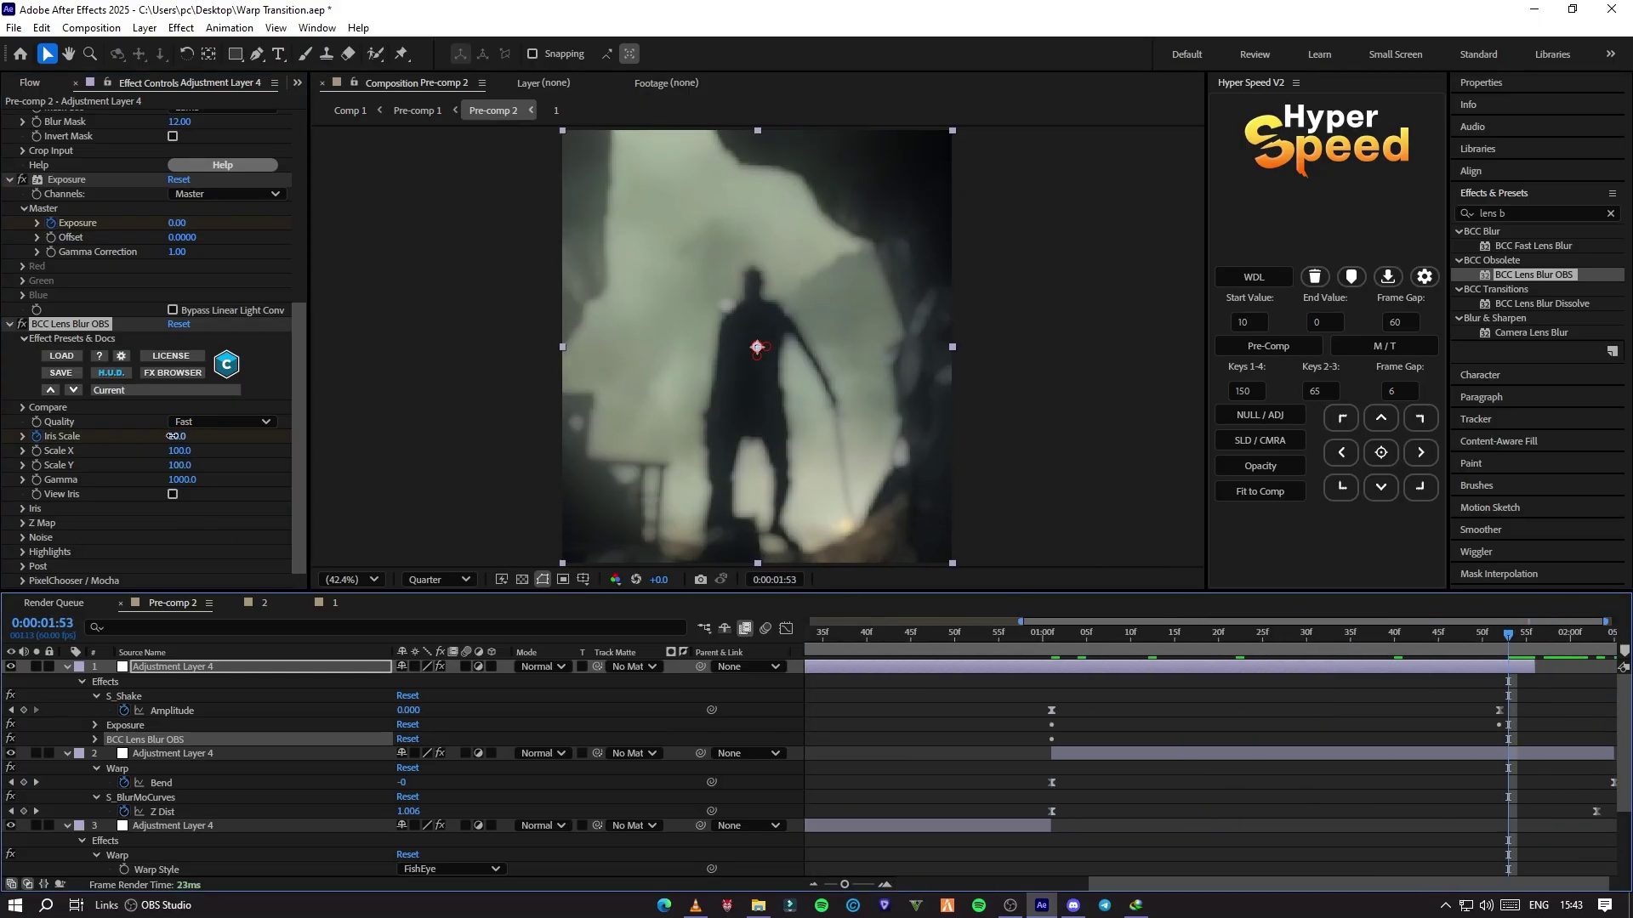
pyautogui.moveTo(172, 436); pyautogui.dragTo(142, 440)
pyautogui.click(830, 884)
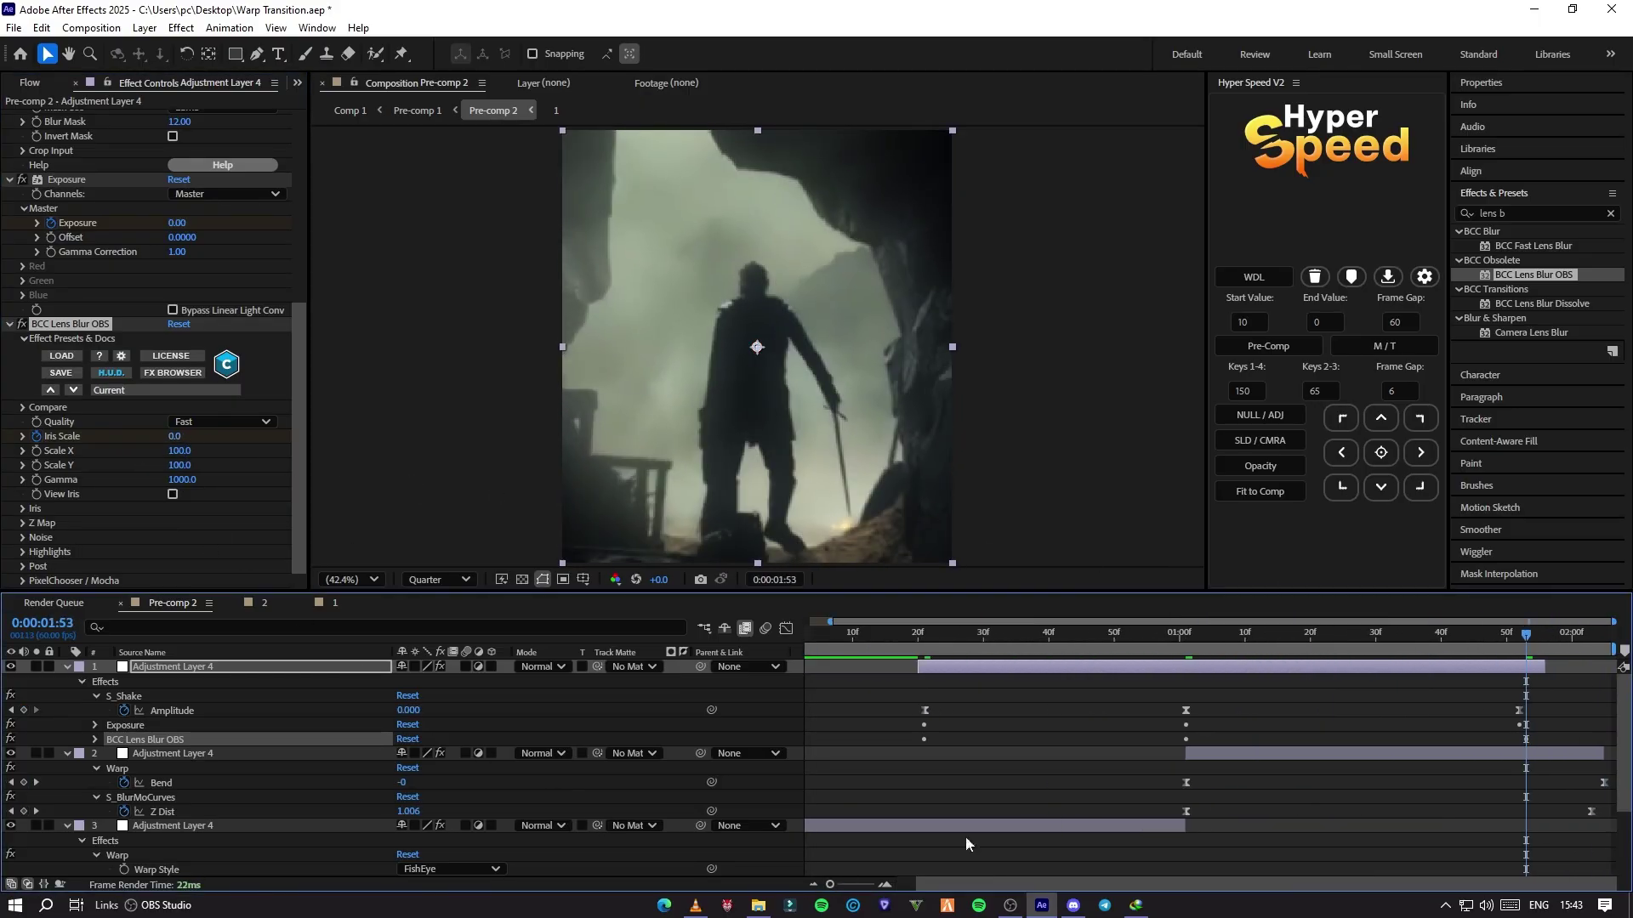
# Step: Easy-ease the Iris Scale keyframes, shape the value curve into a sharp peak at the cut, and preview the result
pyautogui.press('u')
pyautogui.press('u')
pyautogui.moveTo(893, 810); pyautogui.dragTo(1553, 841)
pyautogui.hotkey('shift', 'F3')
pyautogui.click(838, 885)
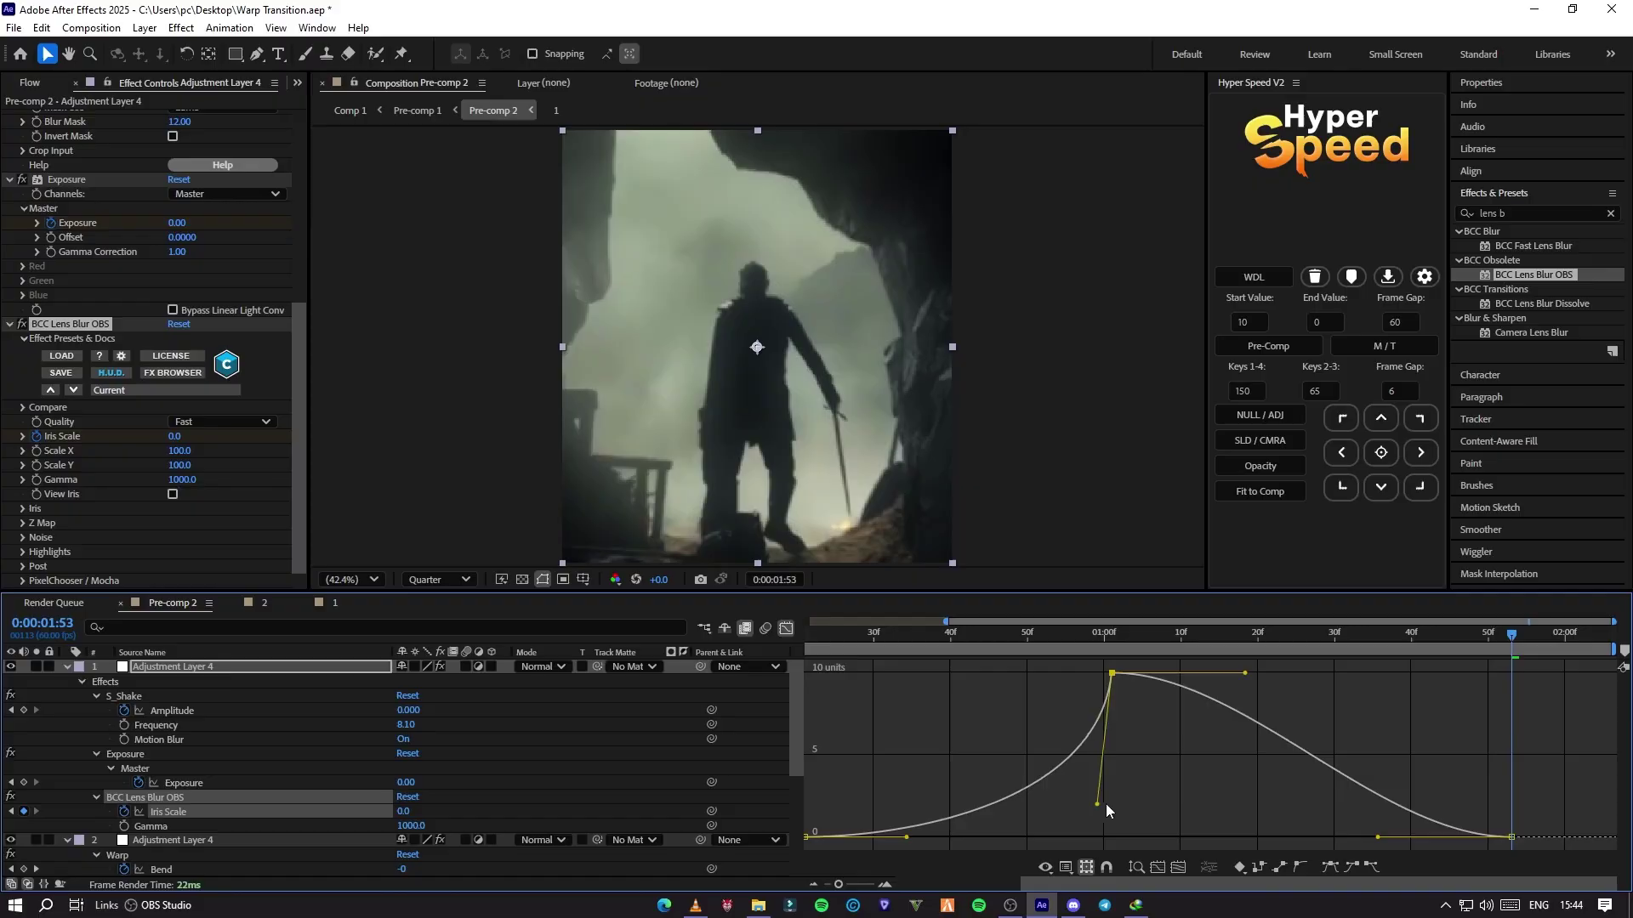
pyautogui.moveTo(1106, 804); pyautogui.dragTo(1108, 803)
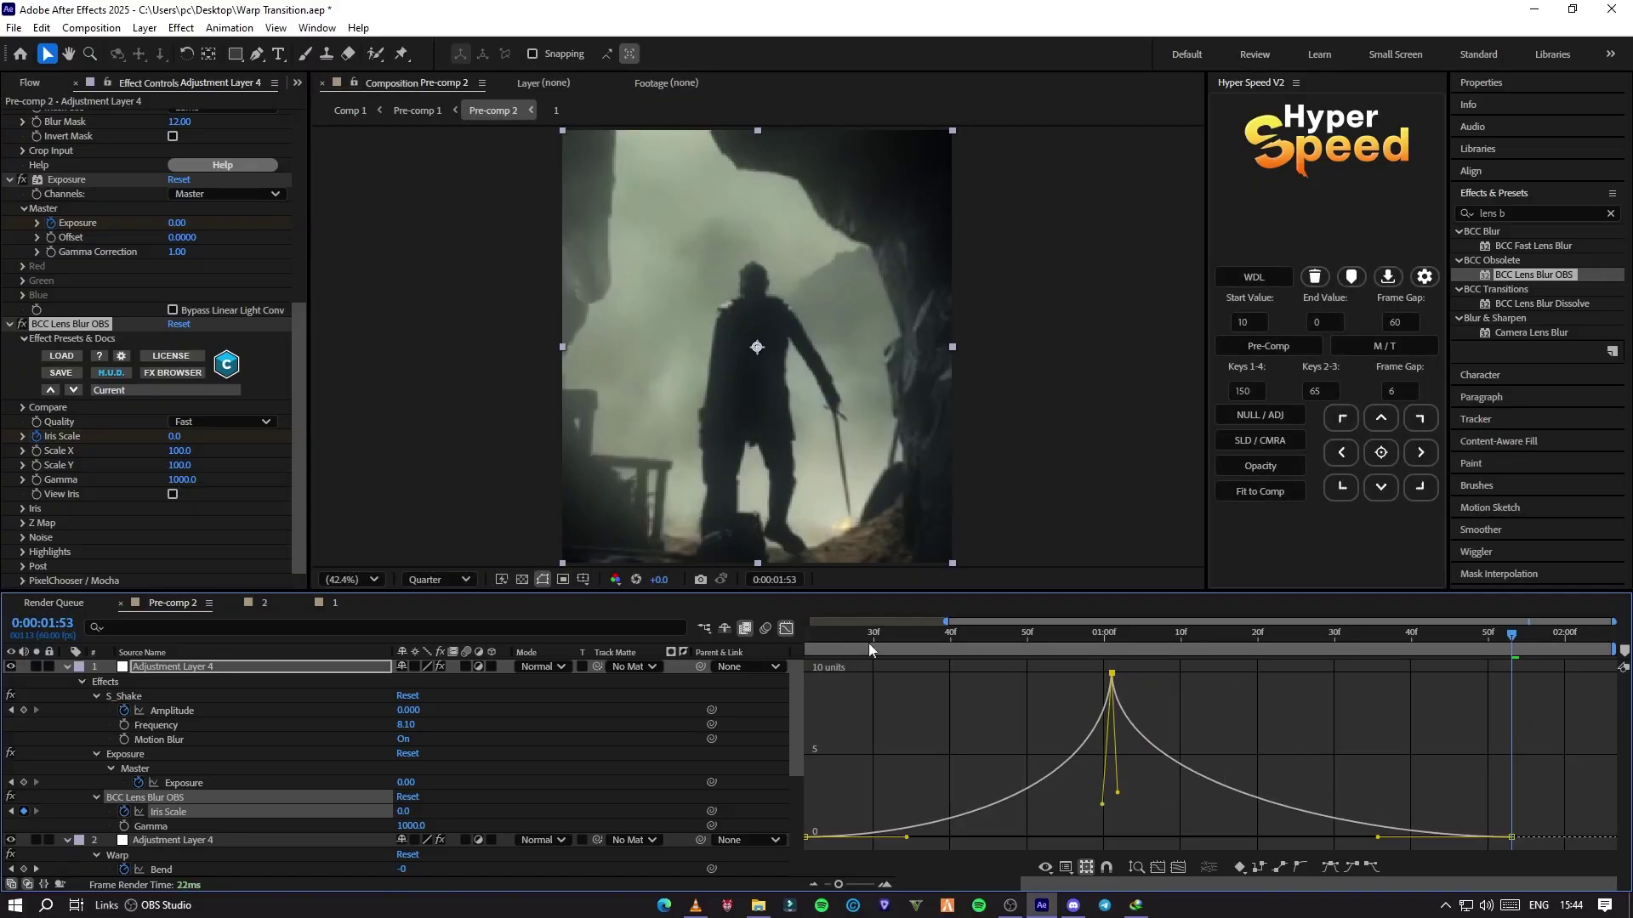
pyautogui.click(927, 641)
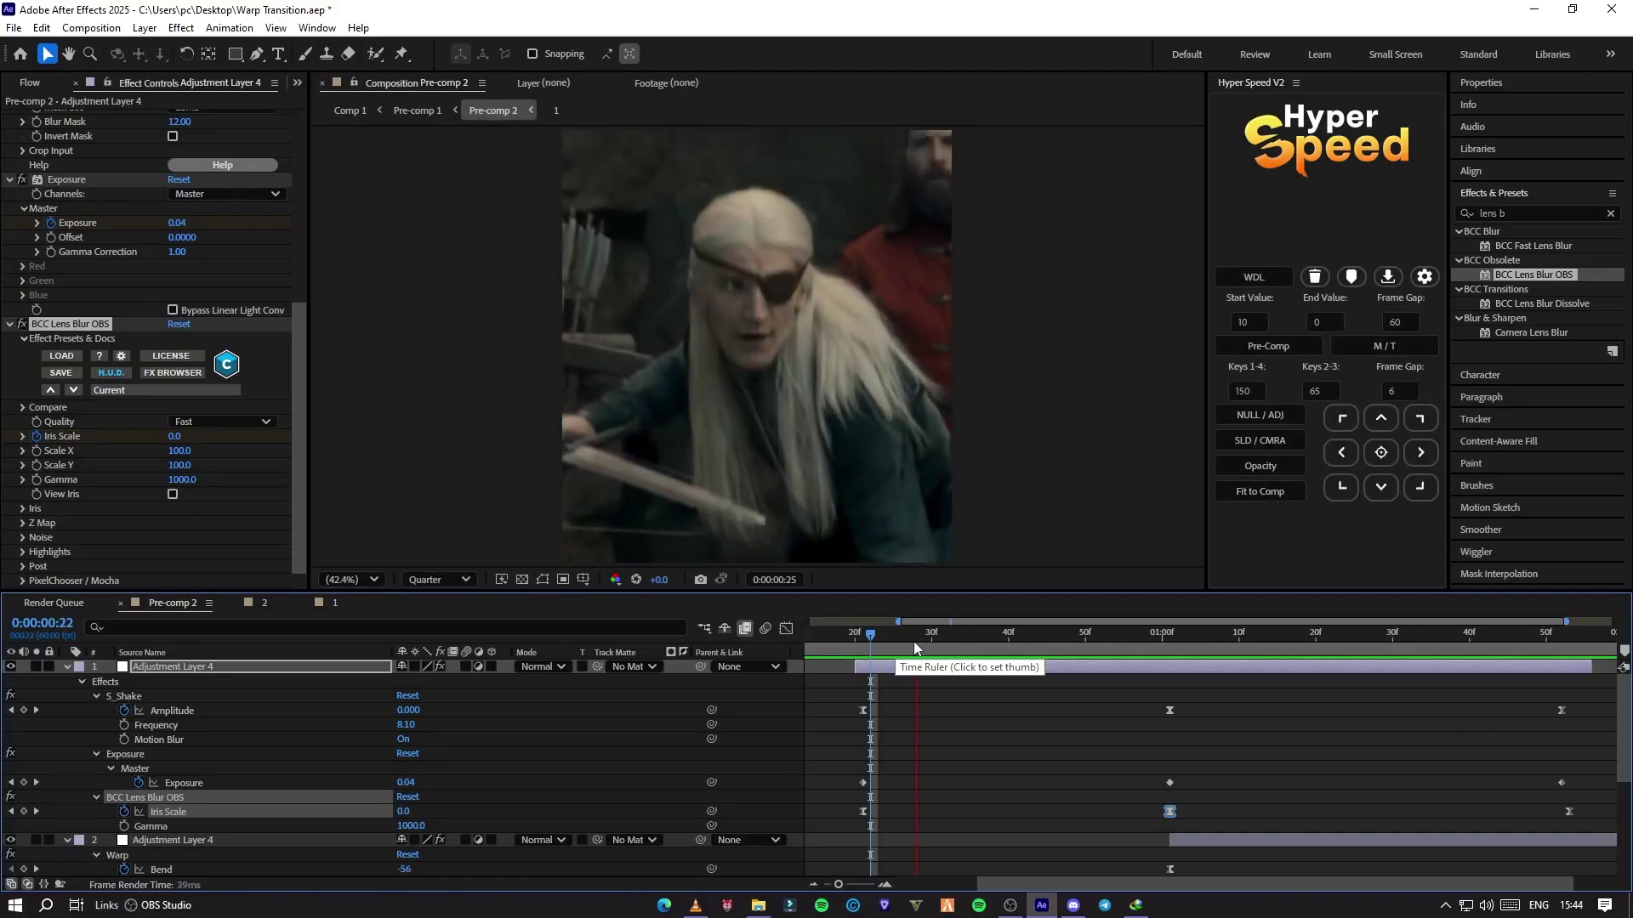
# Step: Time-reverse the Z Dist keyframes of S_BlurMoCurves on Adjustment Layer 3 over the first clip
pyautogui.moveTo(838, 885)
pyautogui.mouseDown()
pyautogui.moveTo(856, 886)
pyautogui.moveTo(836, 885)
pyautogui.mouseUp()
pyautogui.scroll(-5, 954, 819)
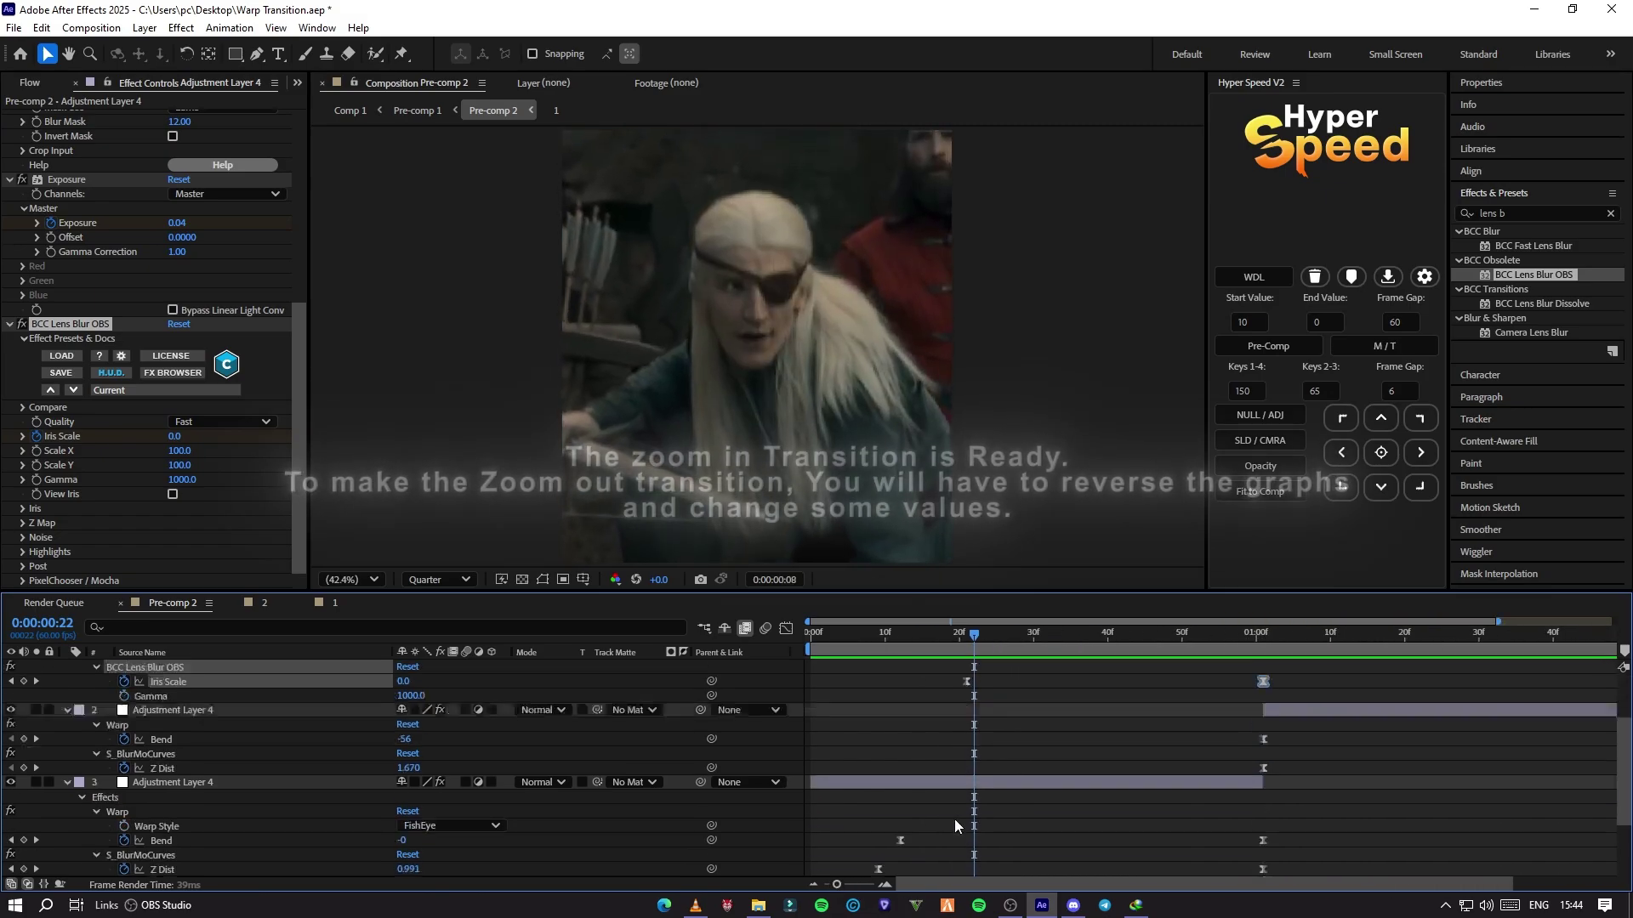
pyautogui.moveTo(1088, 635); pyautogui.dragTo(932, 653)
pyautogui.click(876, 652)
pyautogui.click(924, 842)
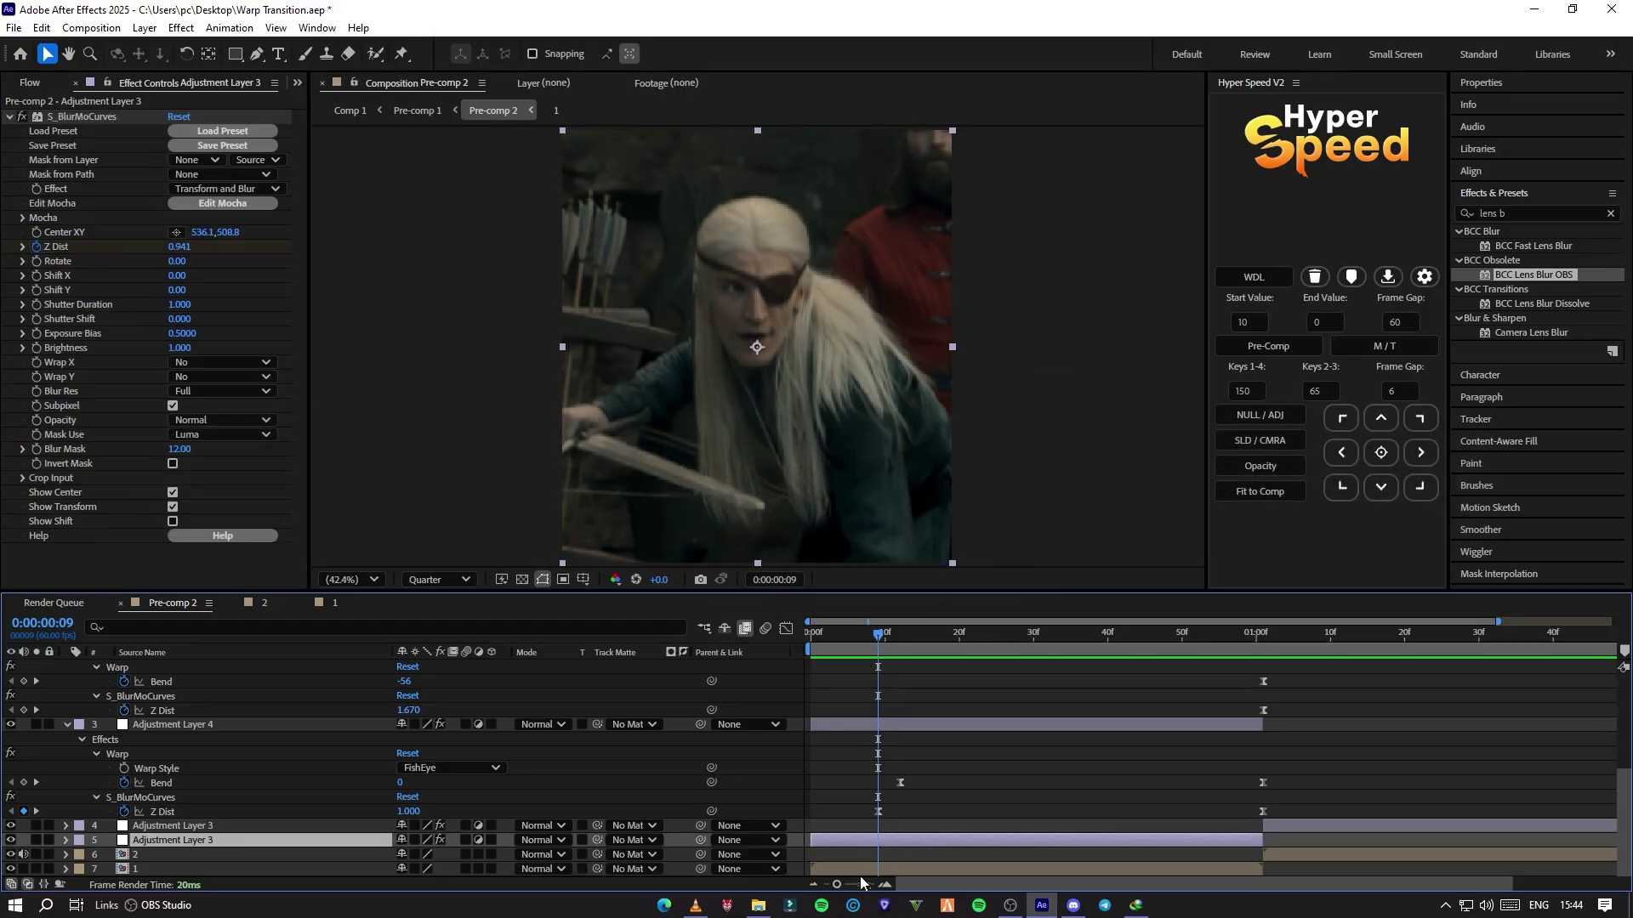
pyautogui.press('u')
pyautogui.click(815, 885)
pyautogui.scroll(-2, 961, 853)
pyautogui.moveTo(1243, 836); pyautogui.dragTo(801, 840)
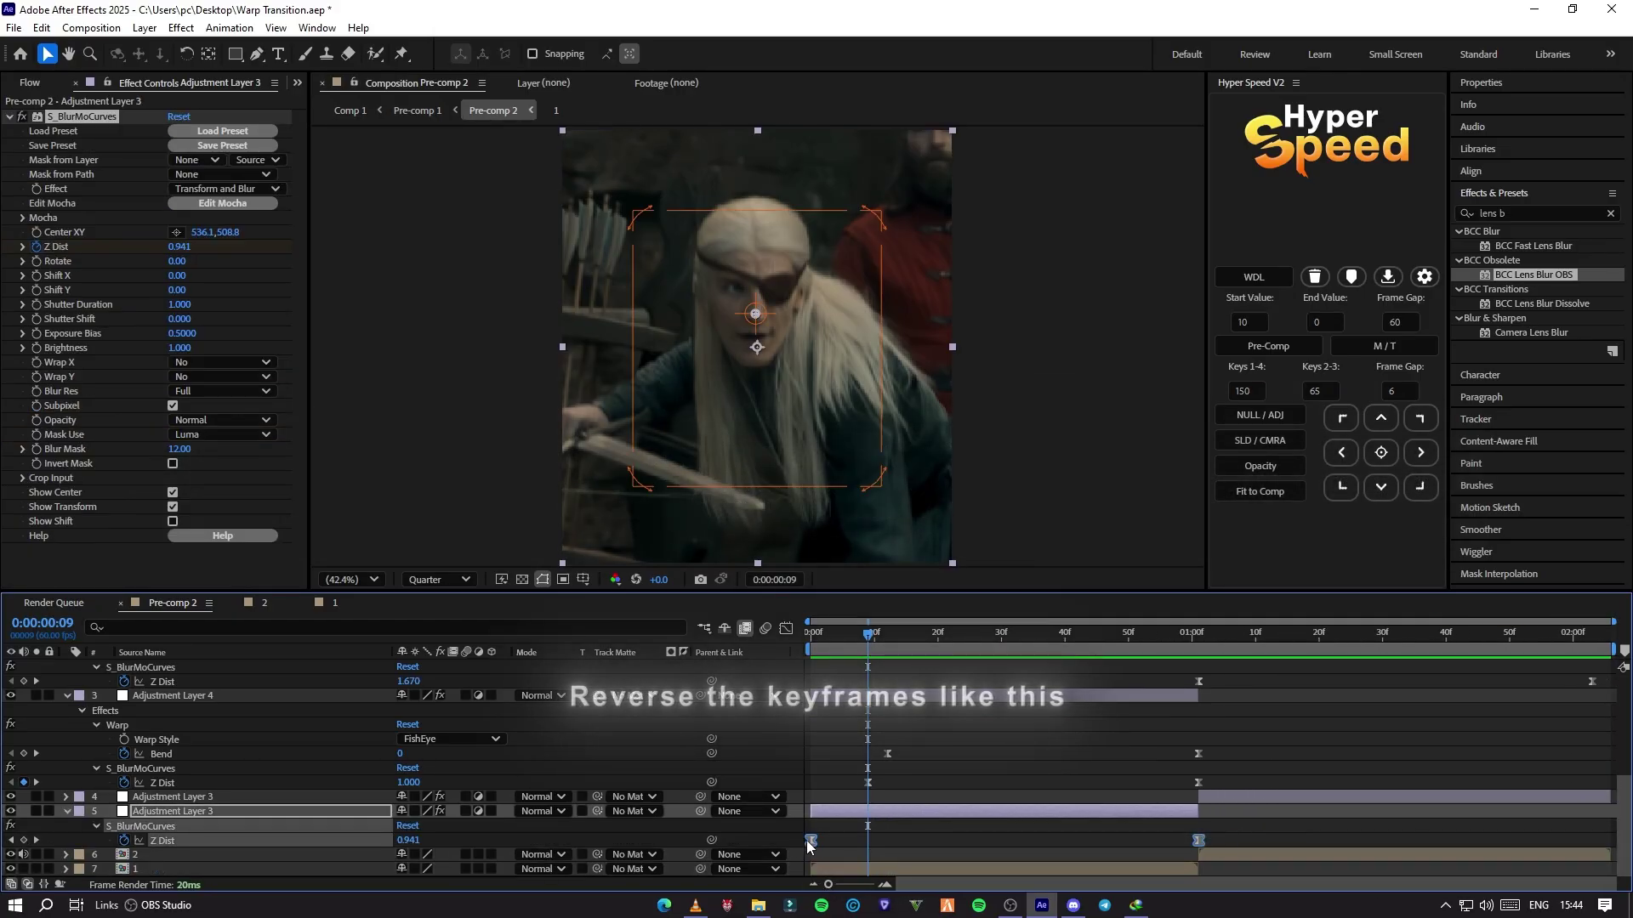
pyautogui.rightClick(809, 840)
pyautogui.moveTo(881, 827)
pyautogui.click(1105, 826)
# Step: Time-reverse the S_BlurMoCurves Z Dist keyframes on the Adjustment Layer 3 over the second clip
pyautogui.click(1263, 797)
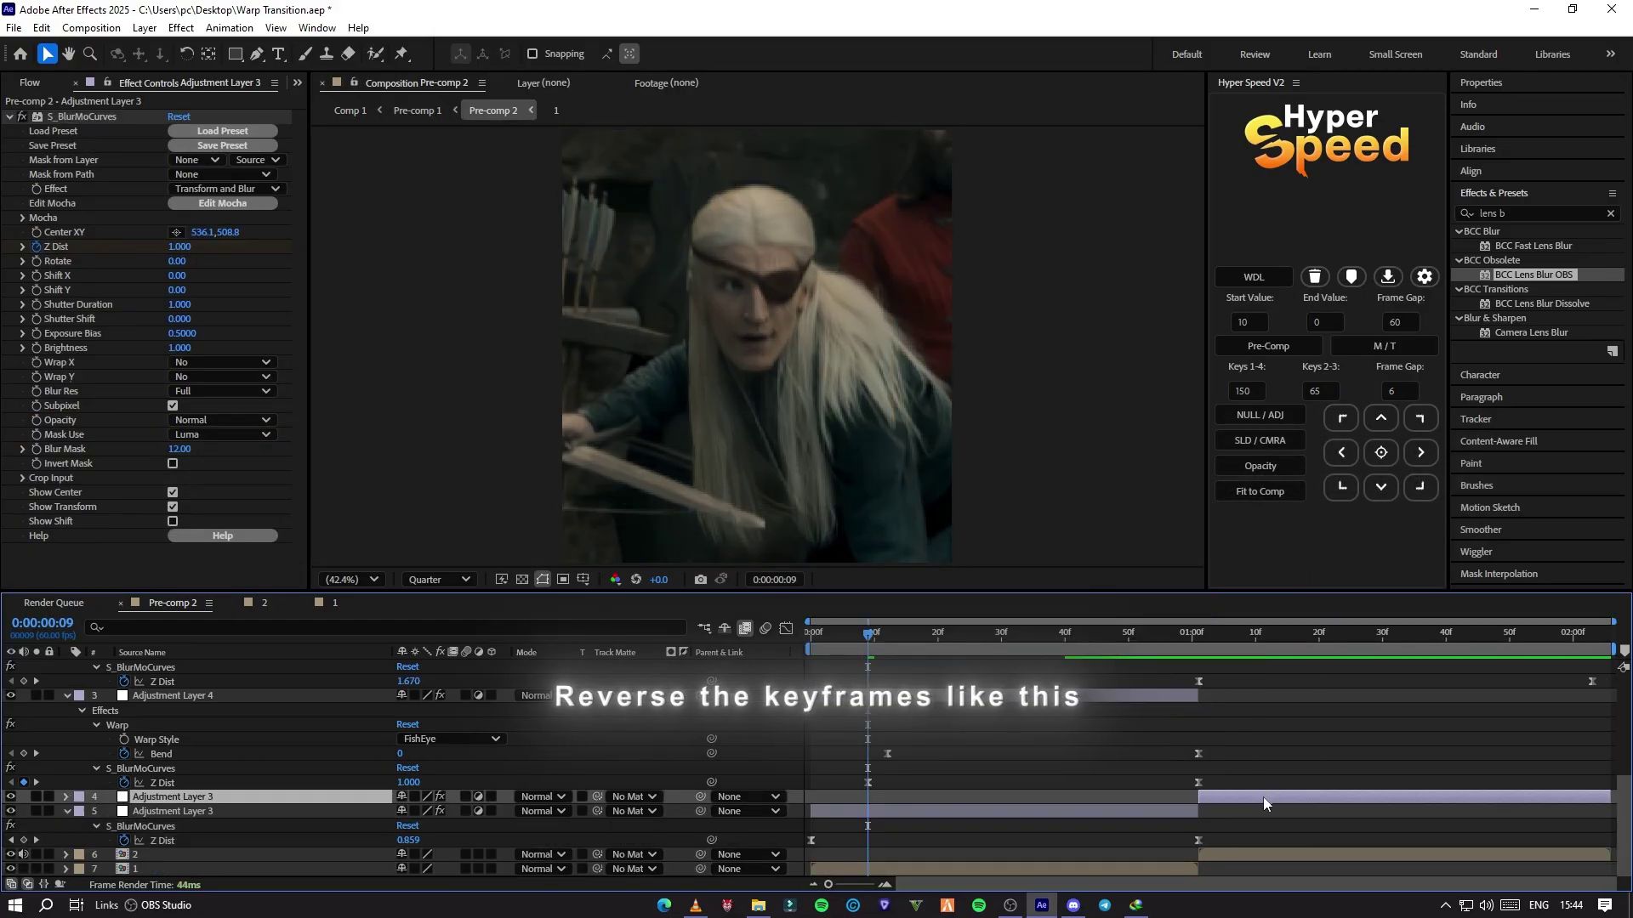
pyautogui.press('u')
pyautogui.moveTo(1183, 790); pyautogui.dragTo(1614, 806)
pyautogui.rightClick(1611, 798)
pyautogui.moveTo(1569, 797)
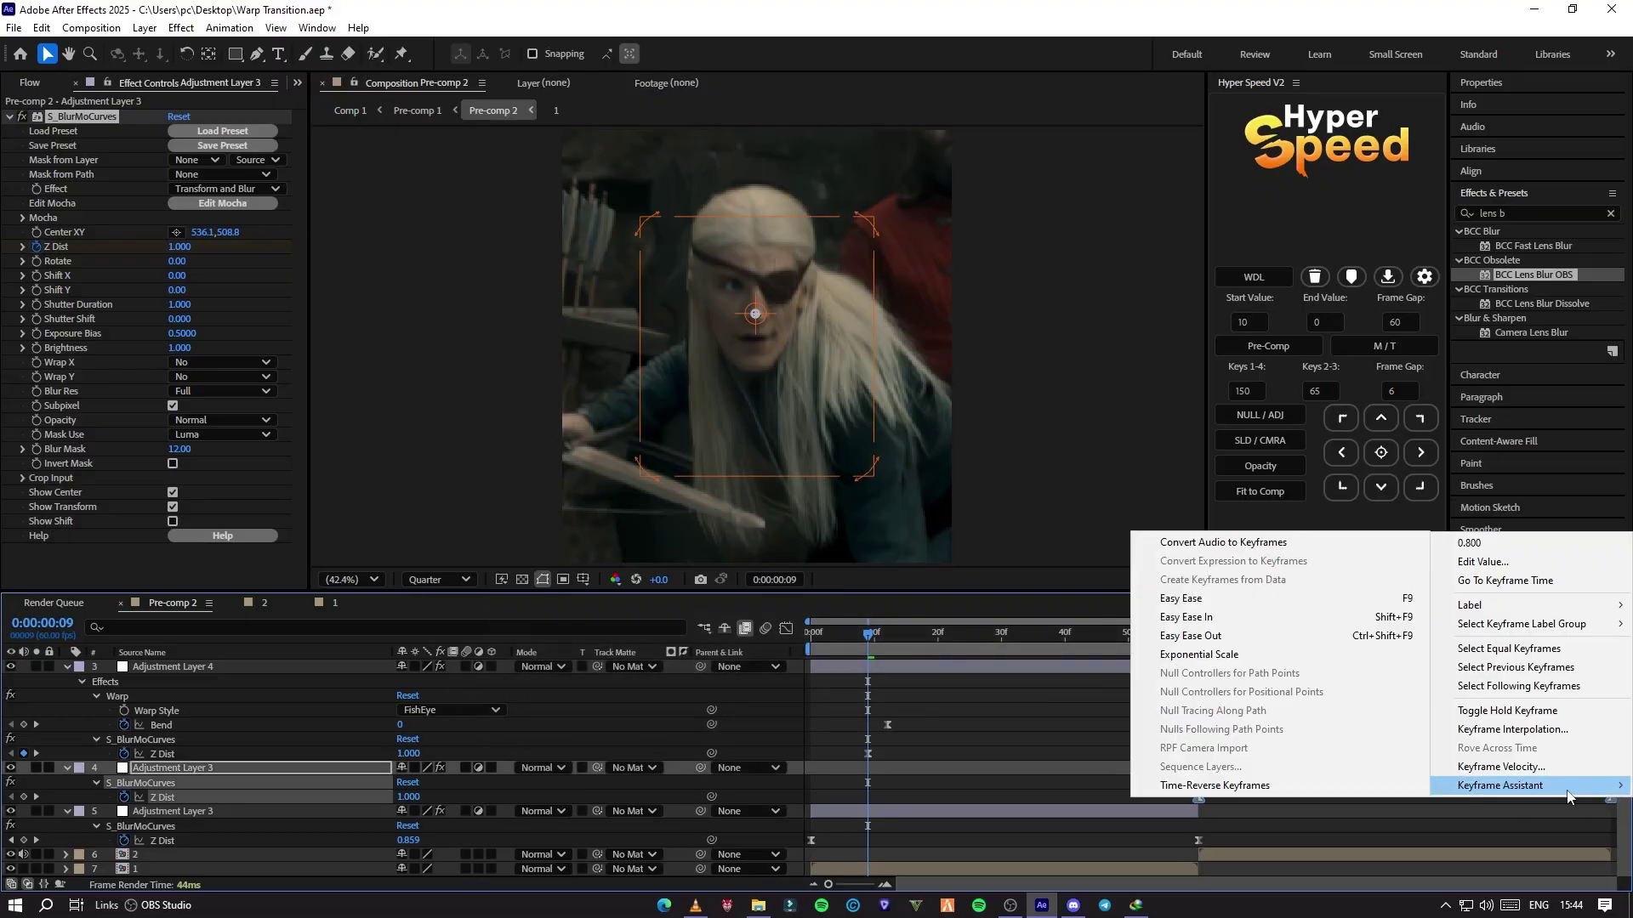
pyautogui.click(1379, 784)
# Step: Raise the Z Dist keyframe at the cut on the first clip's Adjustment Layer 4 to zoom out, and select both Z Dist keyframes
pyautogui.click(896, 636)
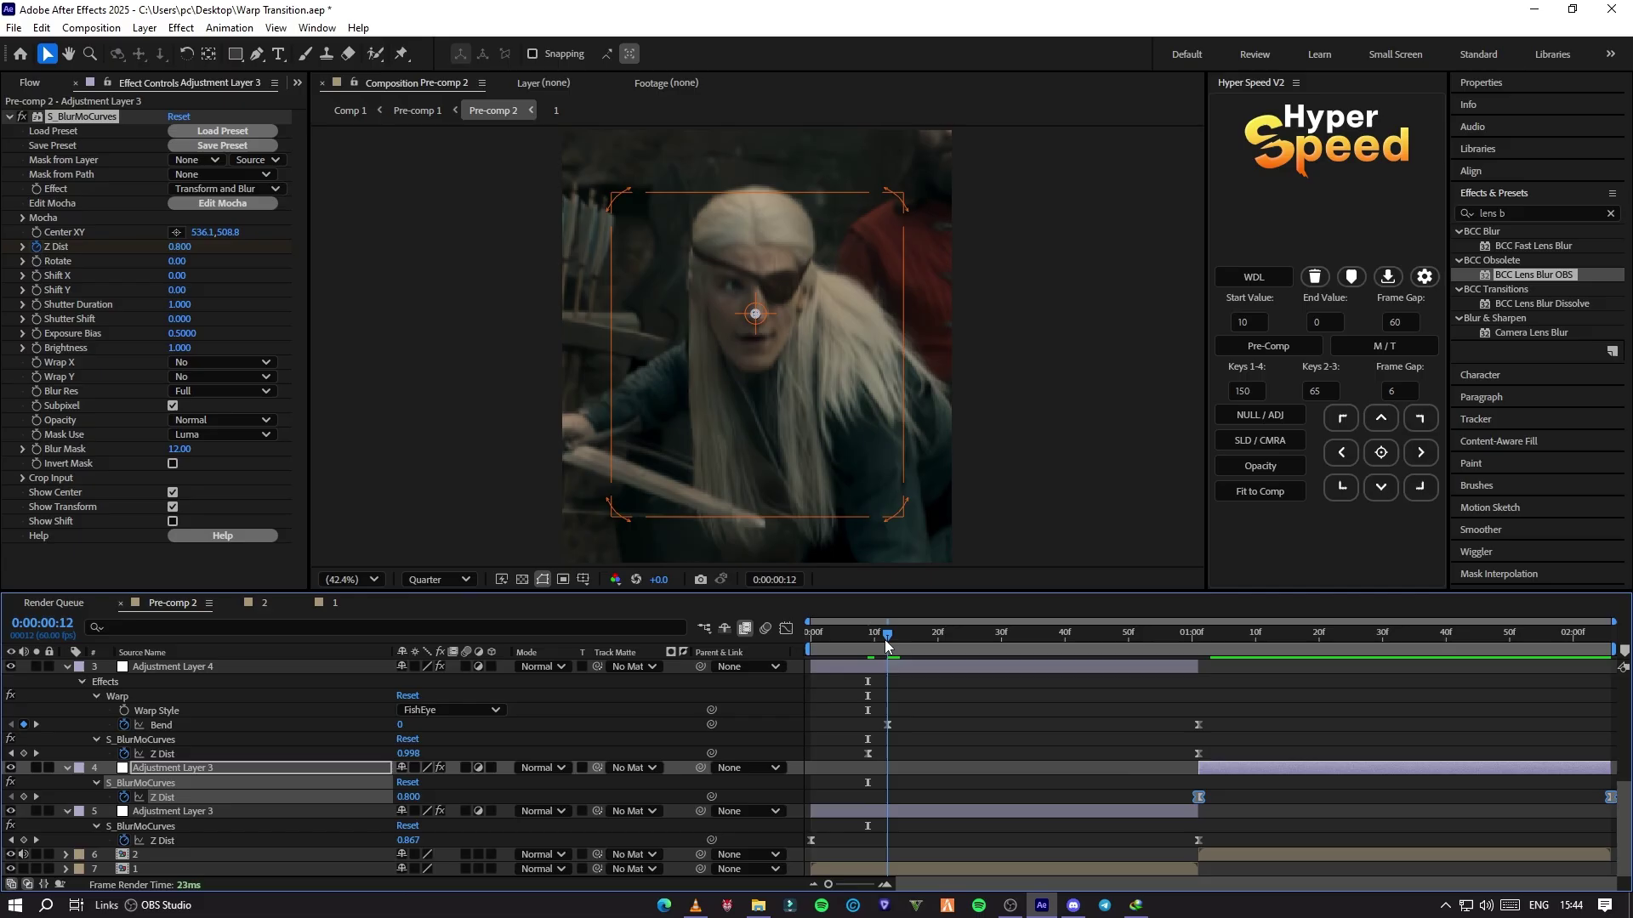
pyautogui.click(936, 701)
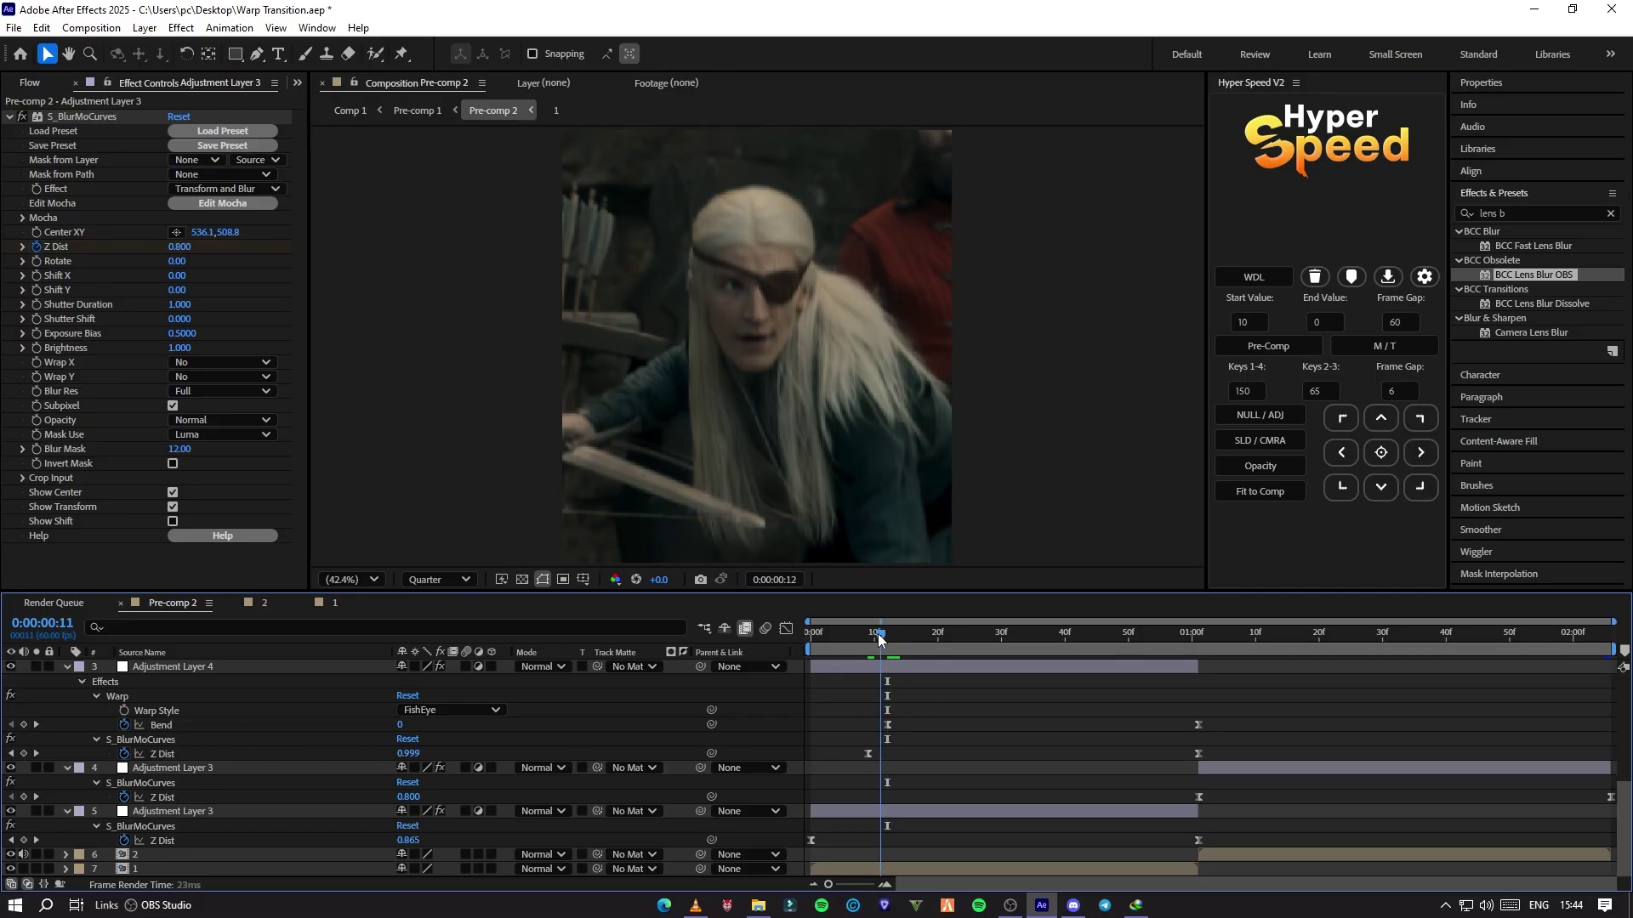
pyautogui.moveTo(878, 640); pyautogui.dragTo(865, 640)
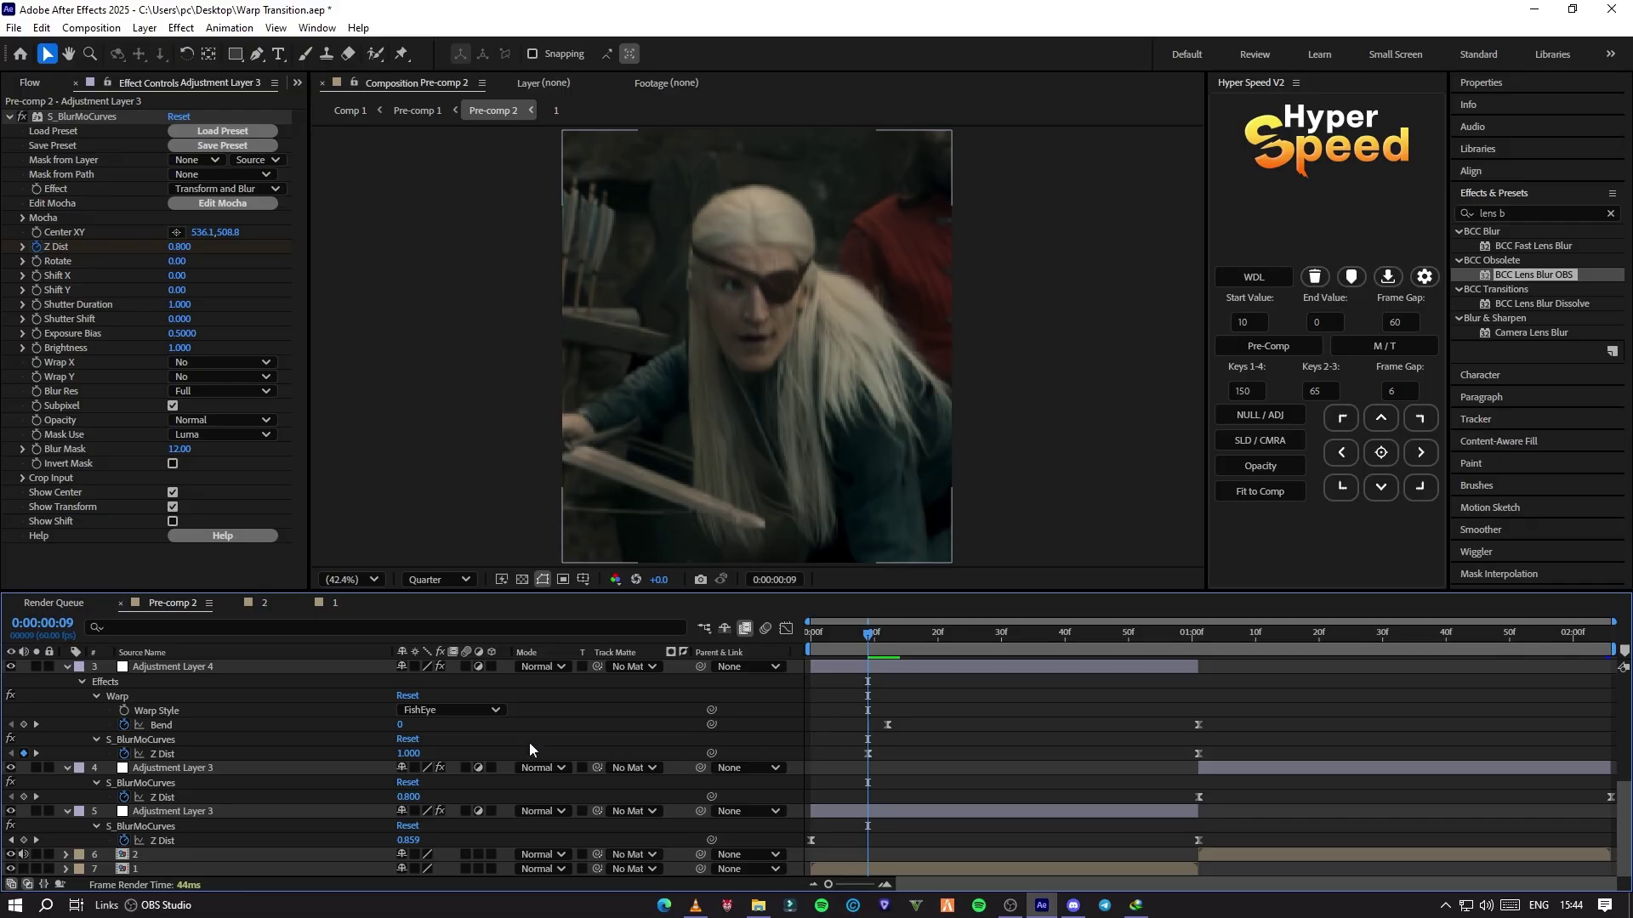
pyautogui.click(1187, 644)
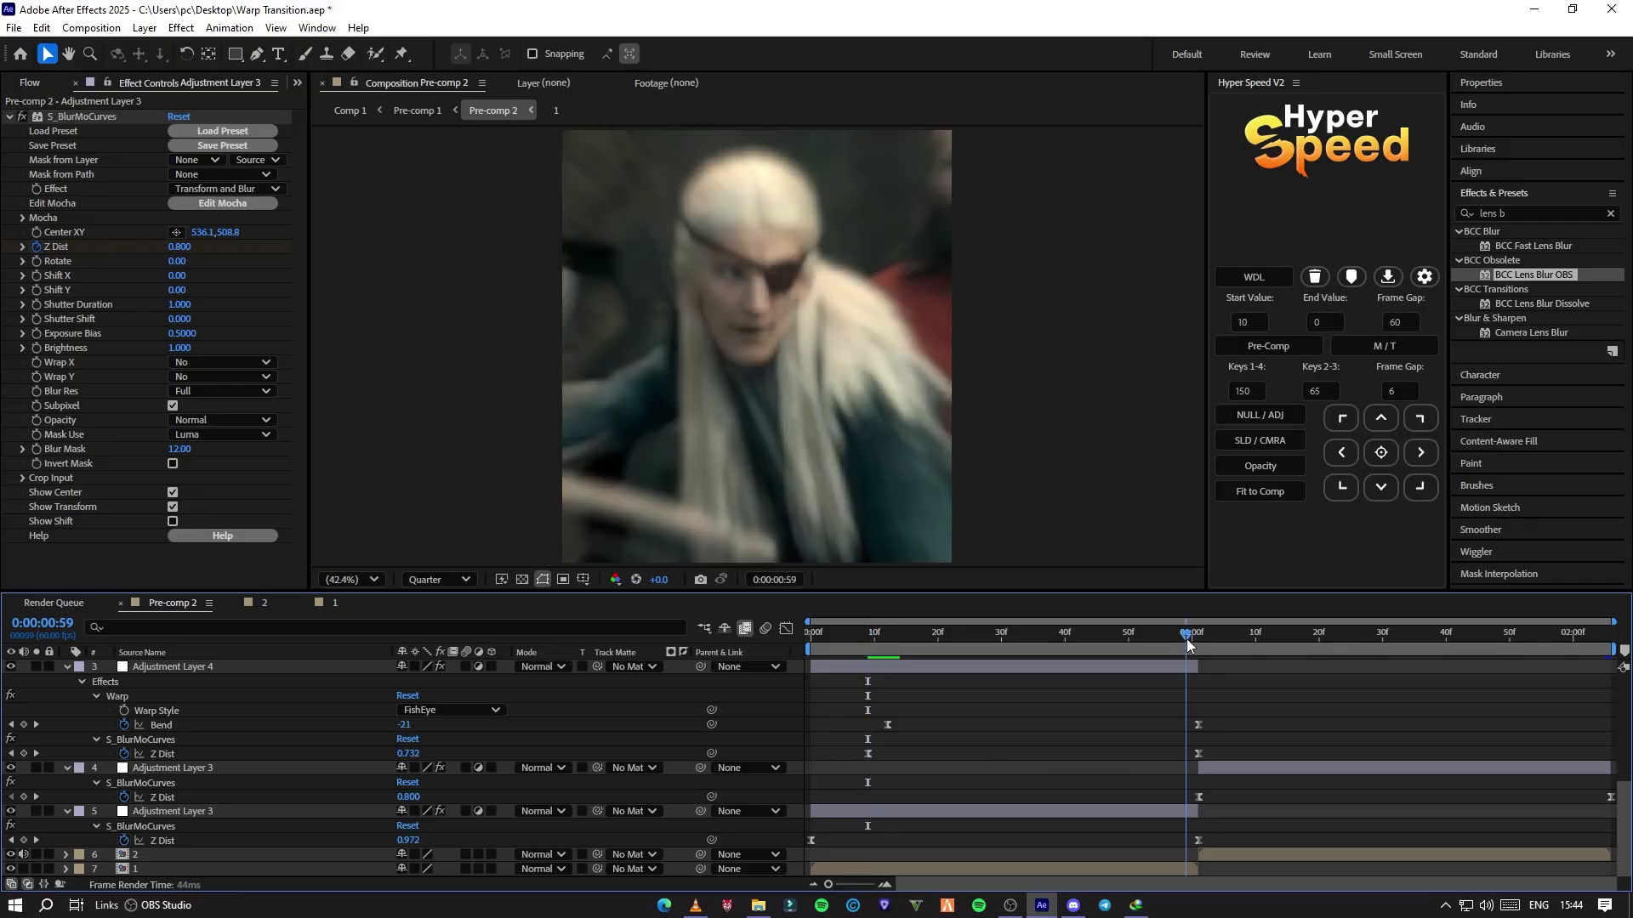
pyautogui.moveTo(1202, 757); pyautogui.dragTo(1189, 763)
pyautogui.moveTo(408, 753); pyautogui.dragTo(507, 755)
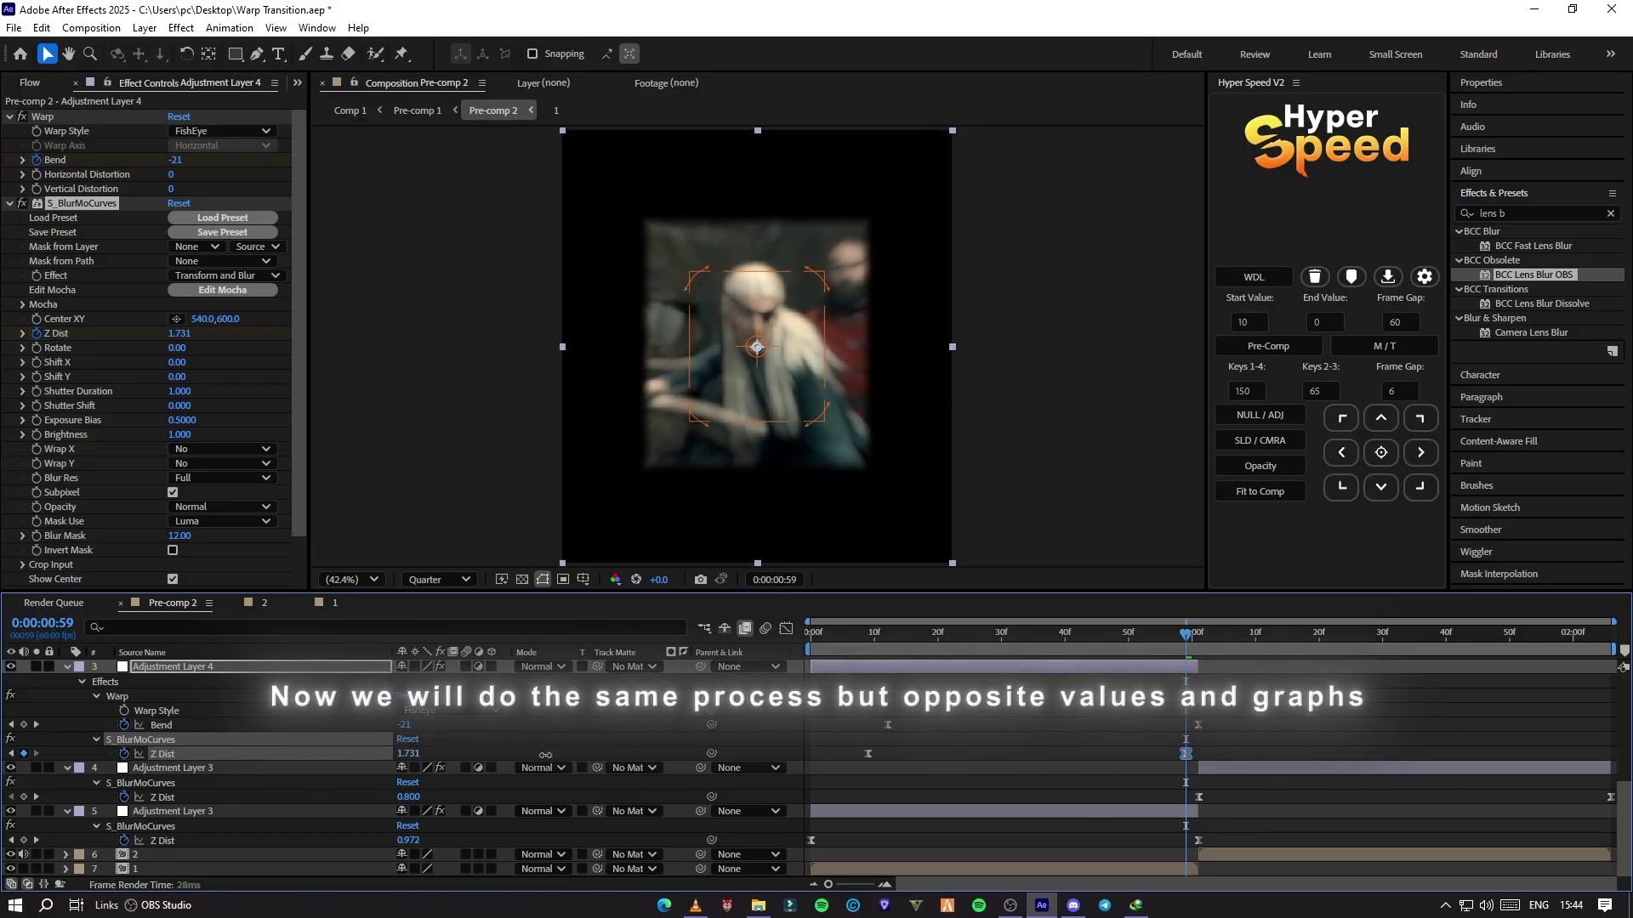
pyautogui.moveTo(1186, 754); pyautogui.dragTo(800, 754)
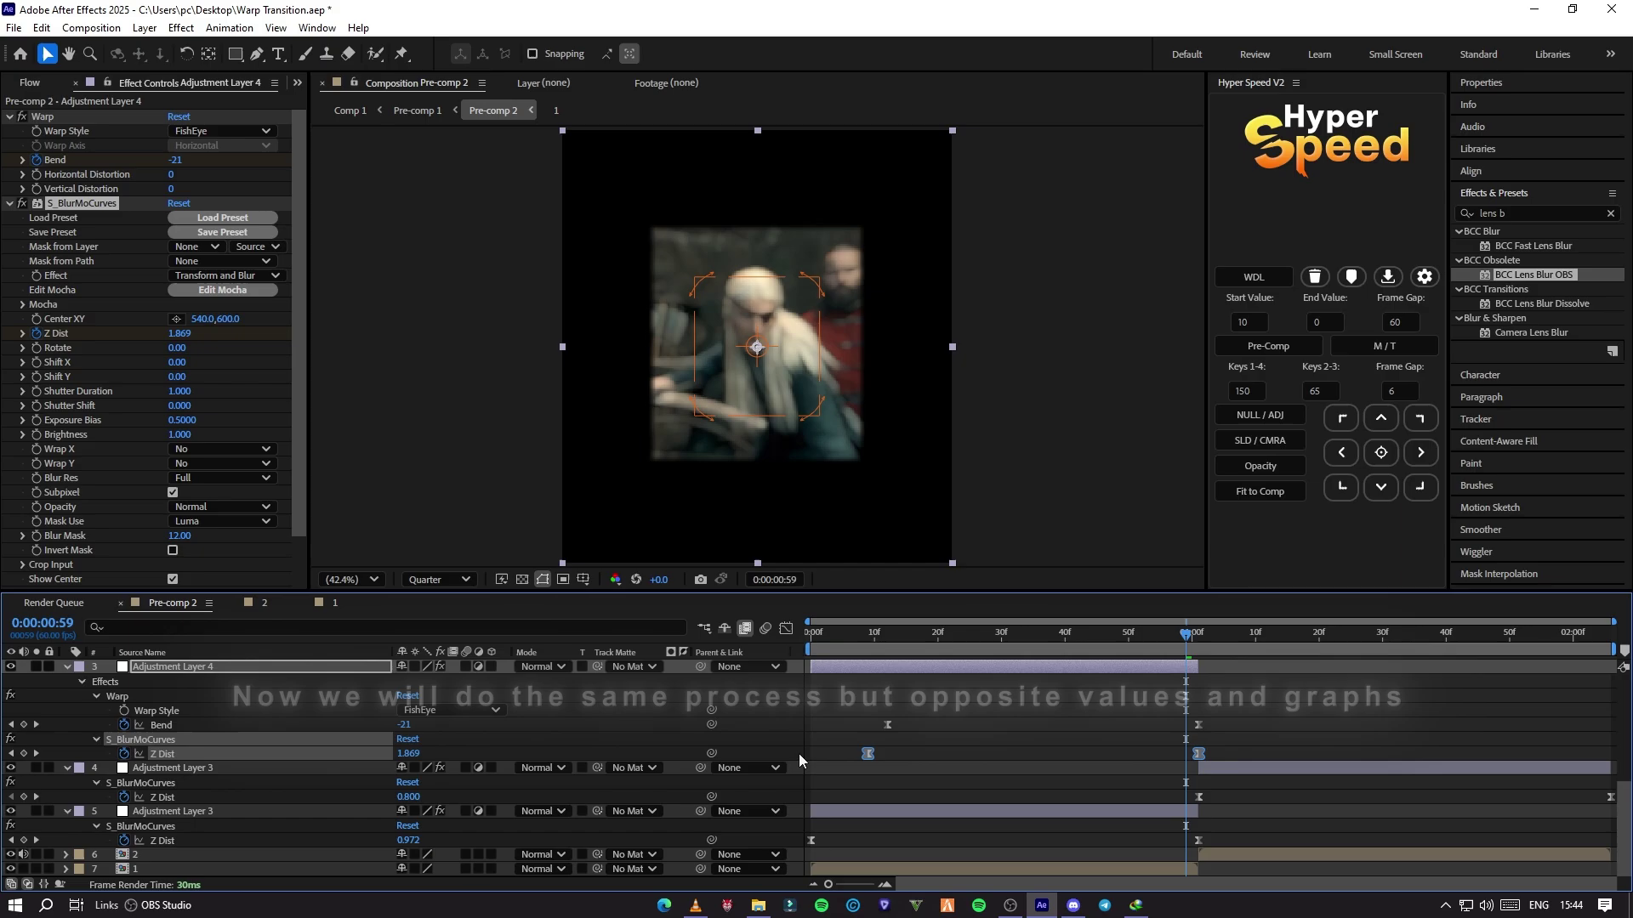
# Step: Set Wrap X and Wrap Y of that layer's S_BlurMoCurves to Reflect
pyautogui.click(223, 449)
pyautogui.click(213, 504)
pyautogui.click(222, 464)
pyautogui.click(213, 519)
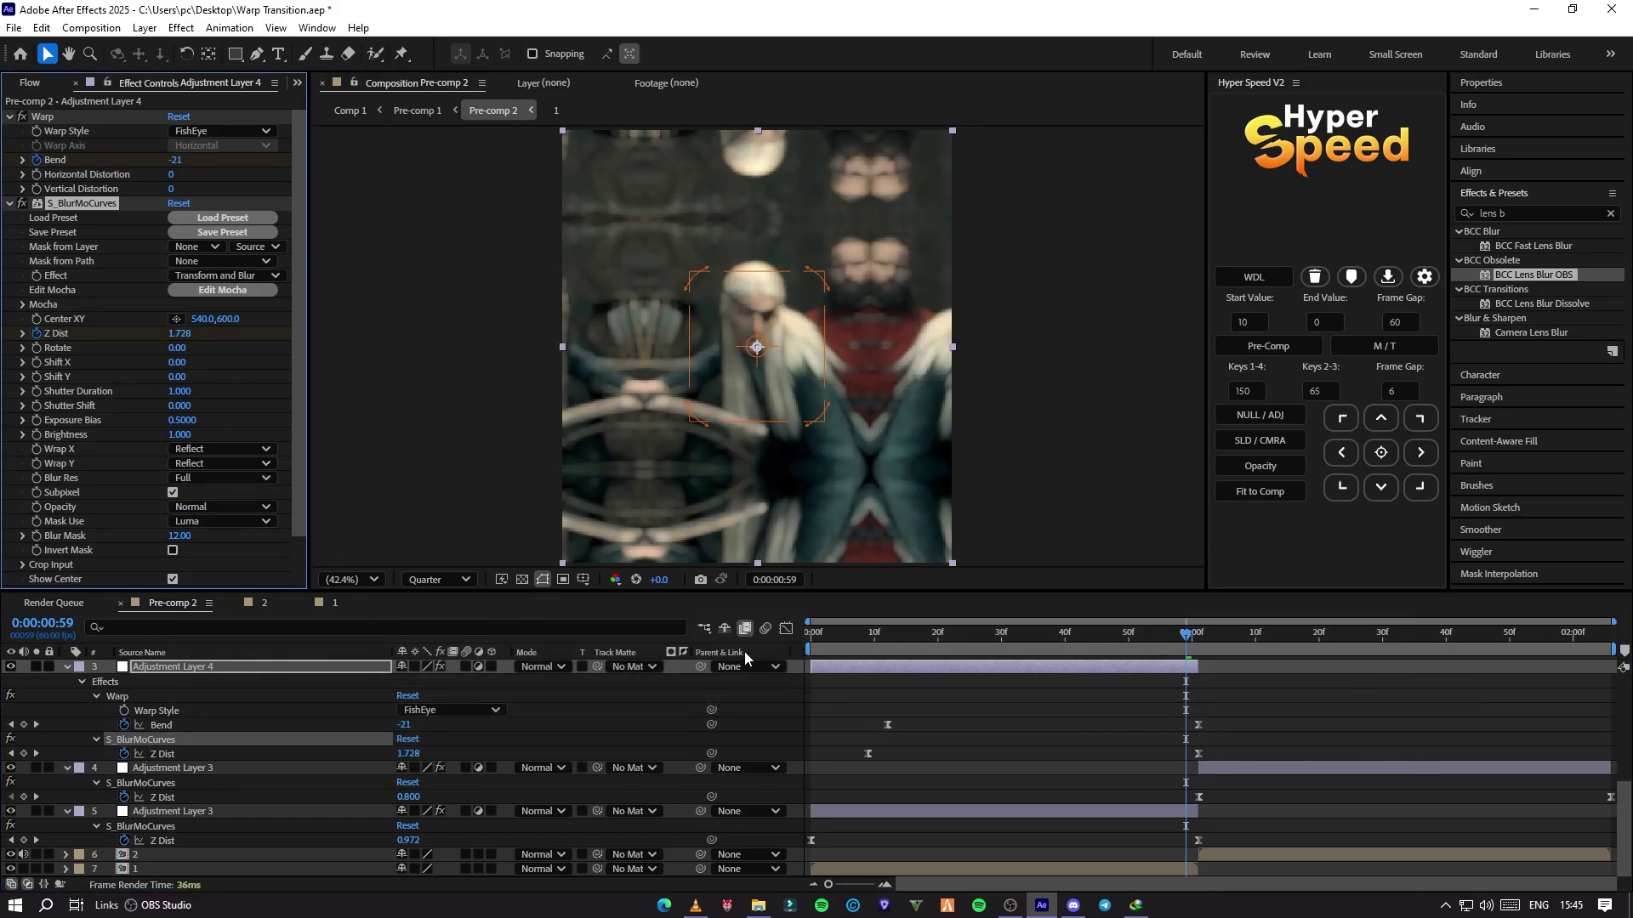
# Step: Shape the Z Dist value curve on the first clip's Adjustment Layer 4 so it starts flat and rises steeply into the cut
pyautogui.click(786, 630)
pyautogui.click(1178, 866)
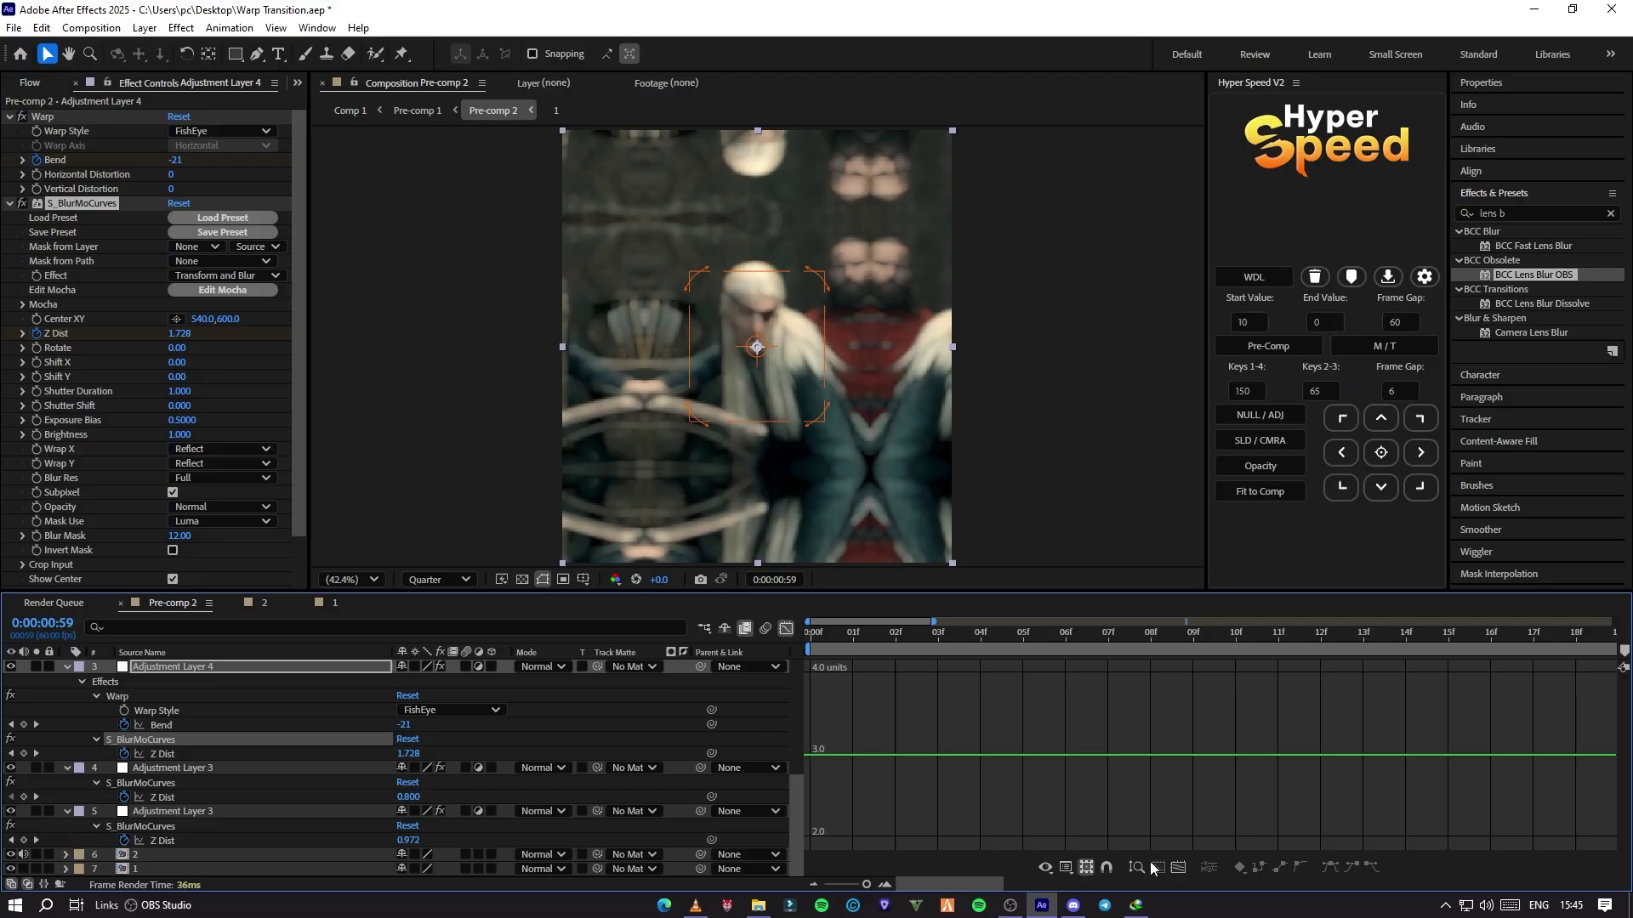
pyautogui.moveTo(864, 884); pyautogui.dragTo(799, 886)
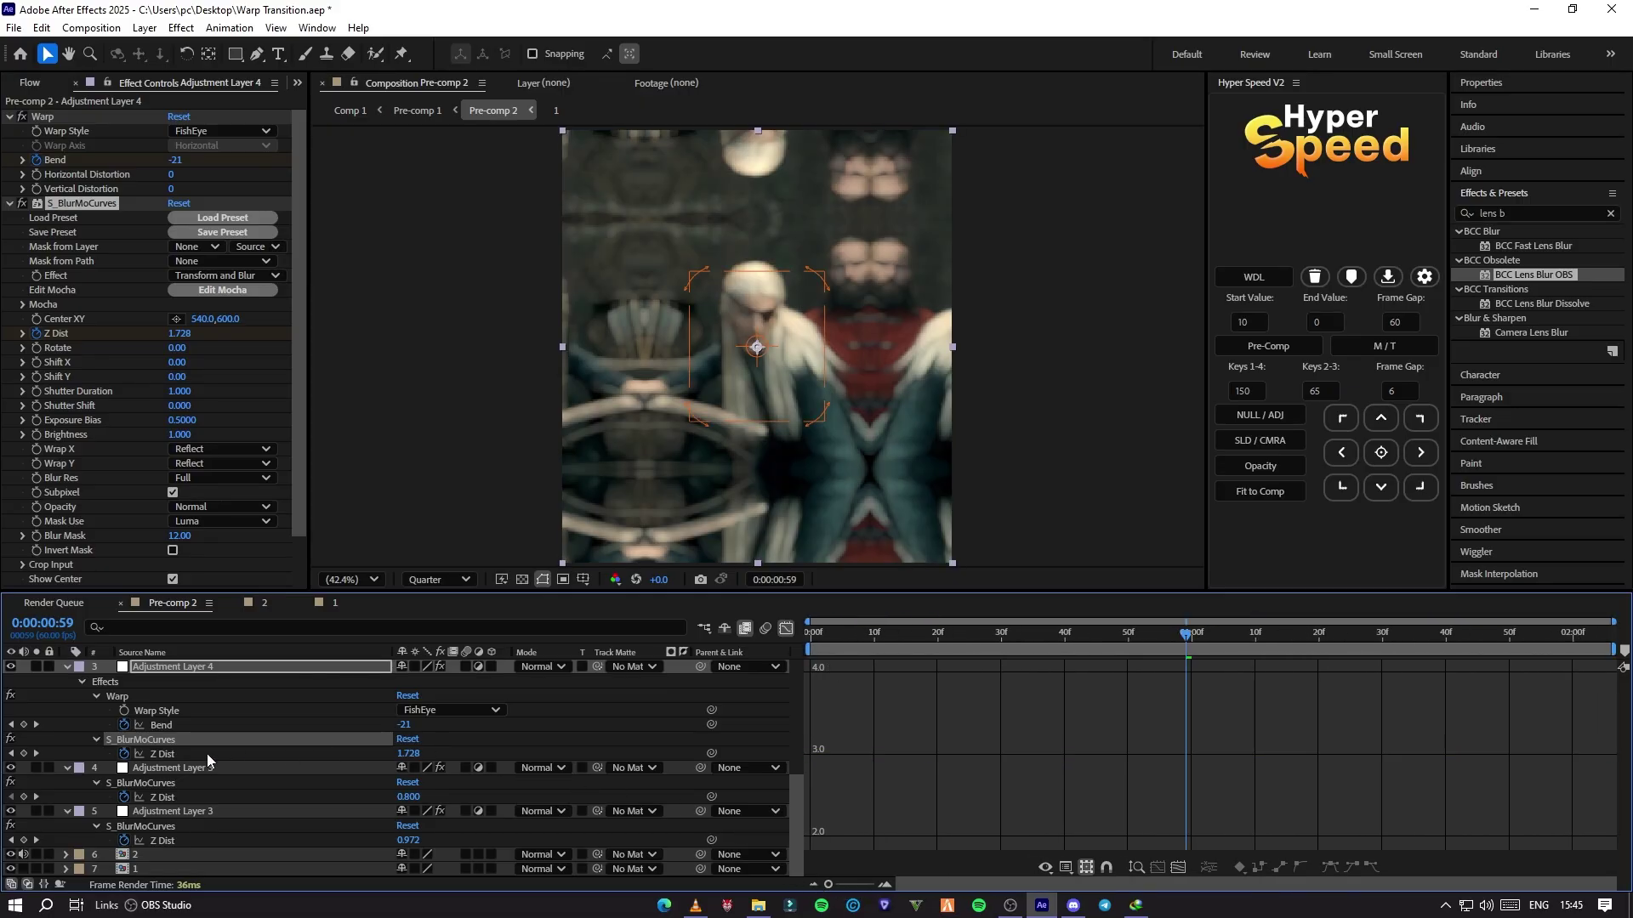
pyautogui.click(497, 738)
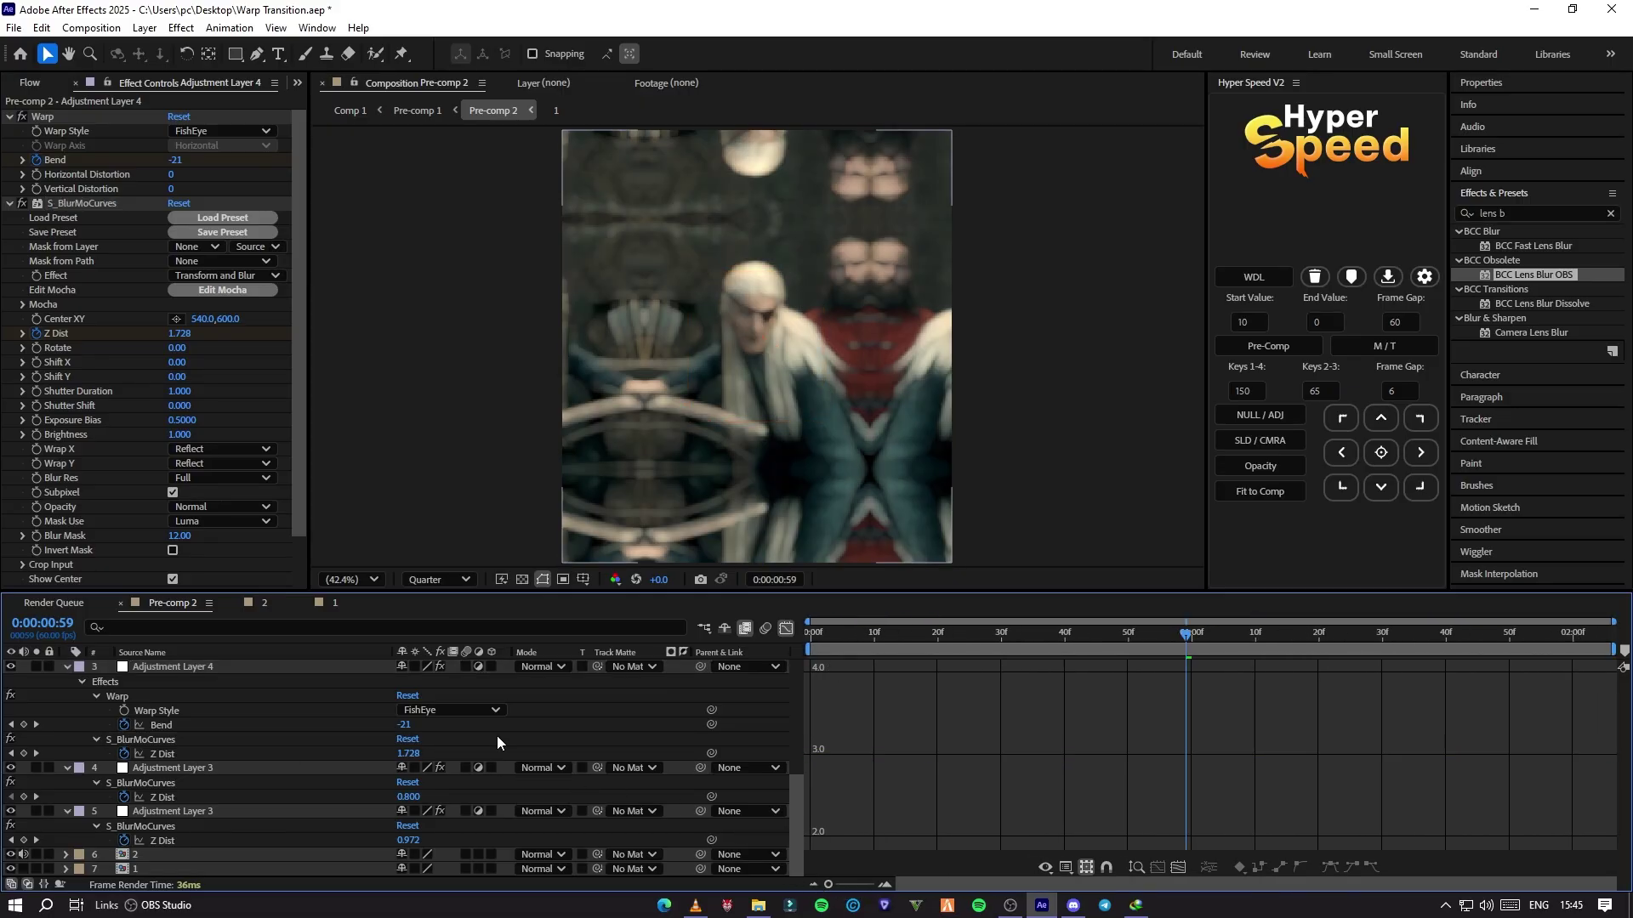
pyautogui.click(200, 754)
pyautogui.click(1180, 868)
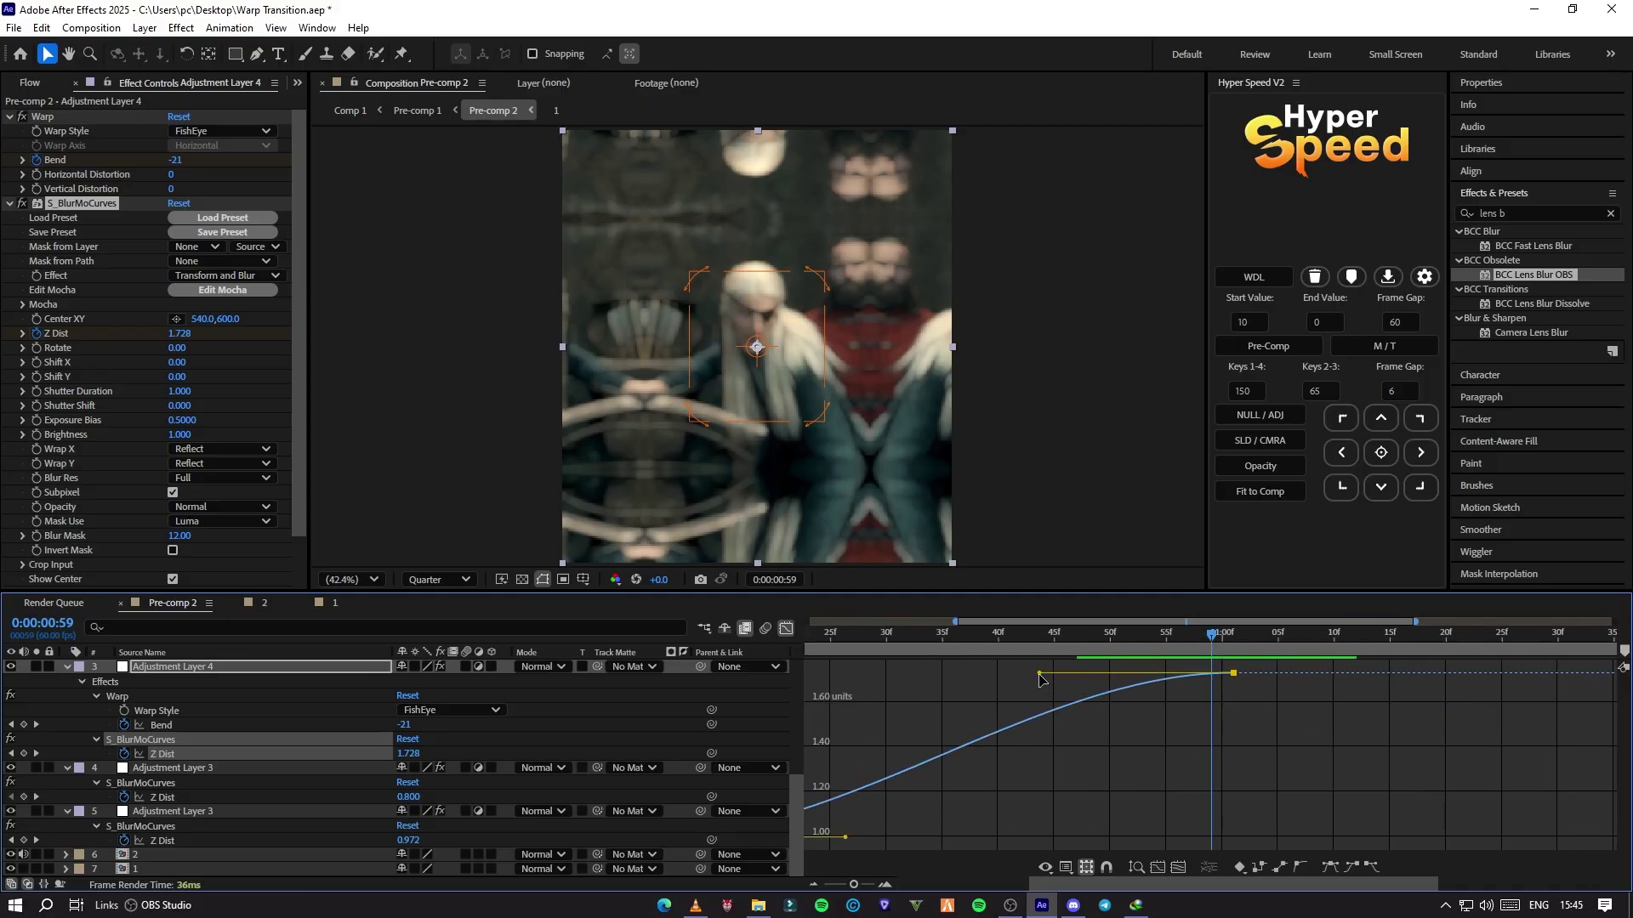
pyautogui.moveTo(1039, 674); pyautogui.dragTo(1268, 829)
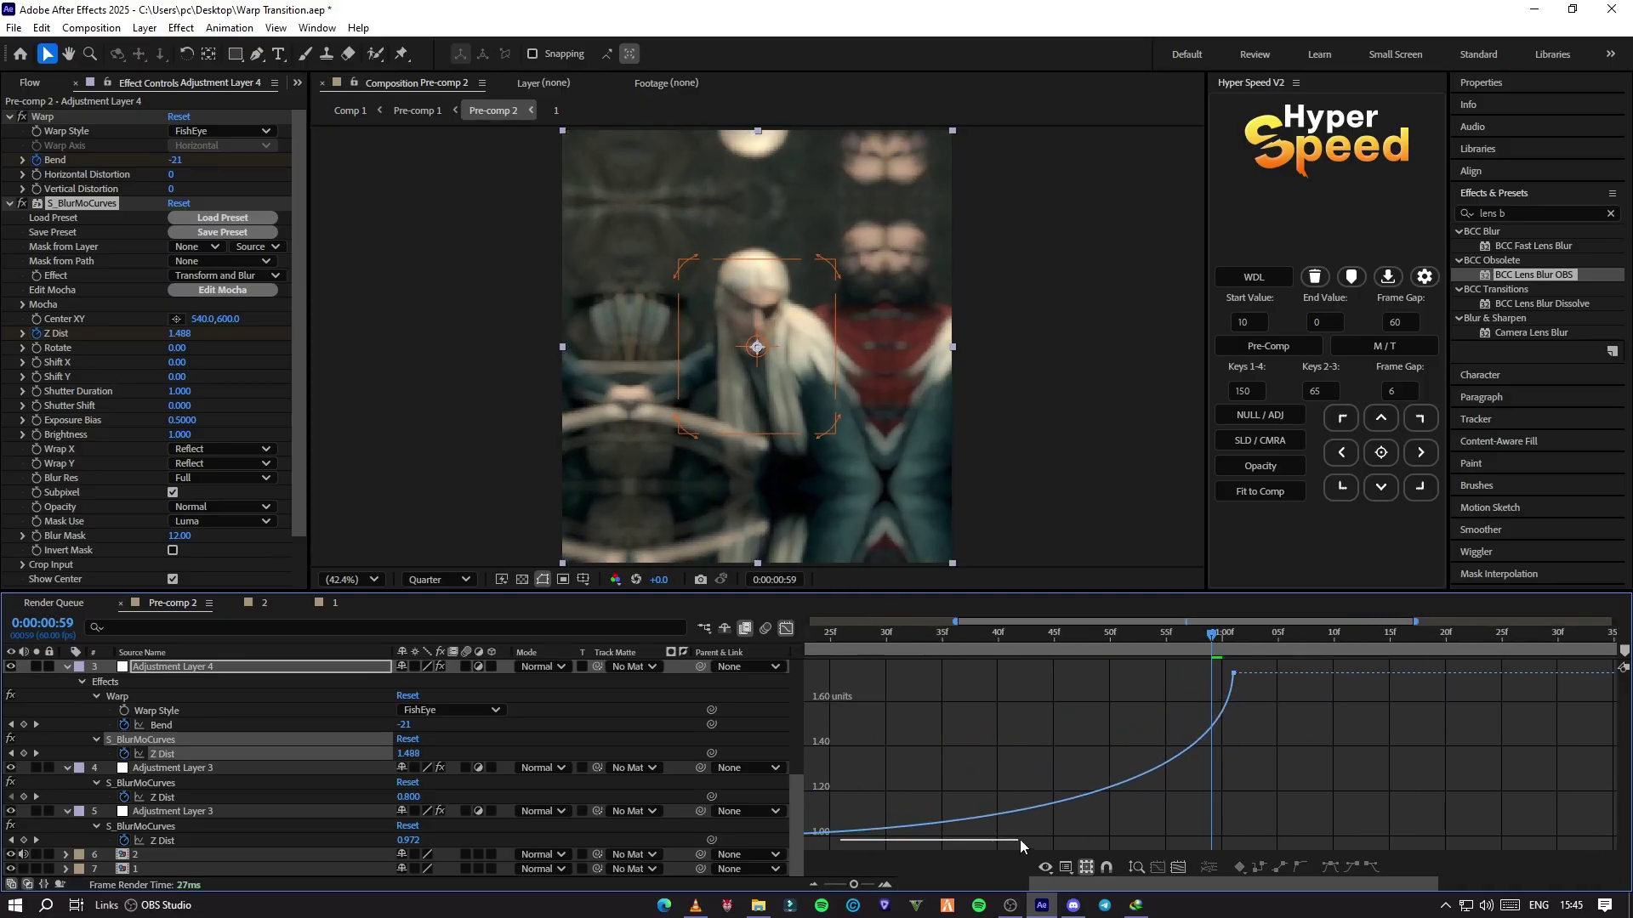
pyautogui.moveTo(856, 890); pyautogui.dragTo(827, 886)
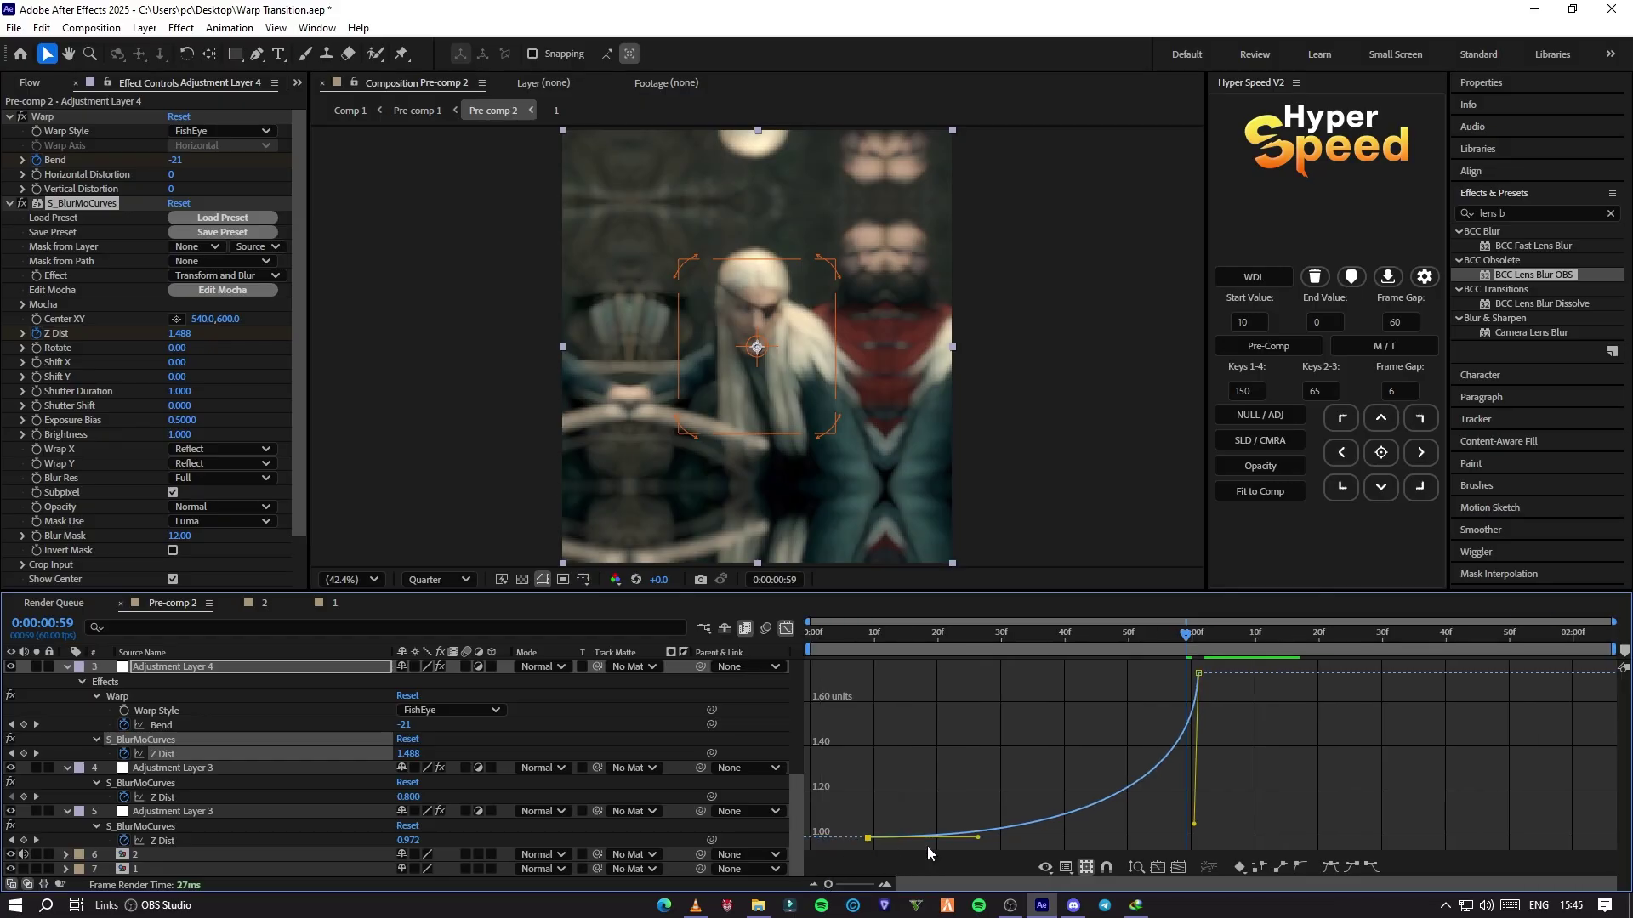
pyautogui.moveTo(980, 839); pyautogui.dragTo(1188, 829)
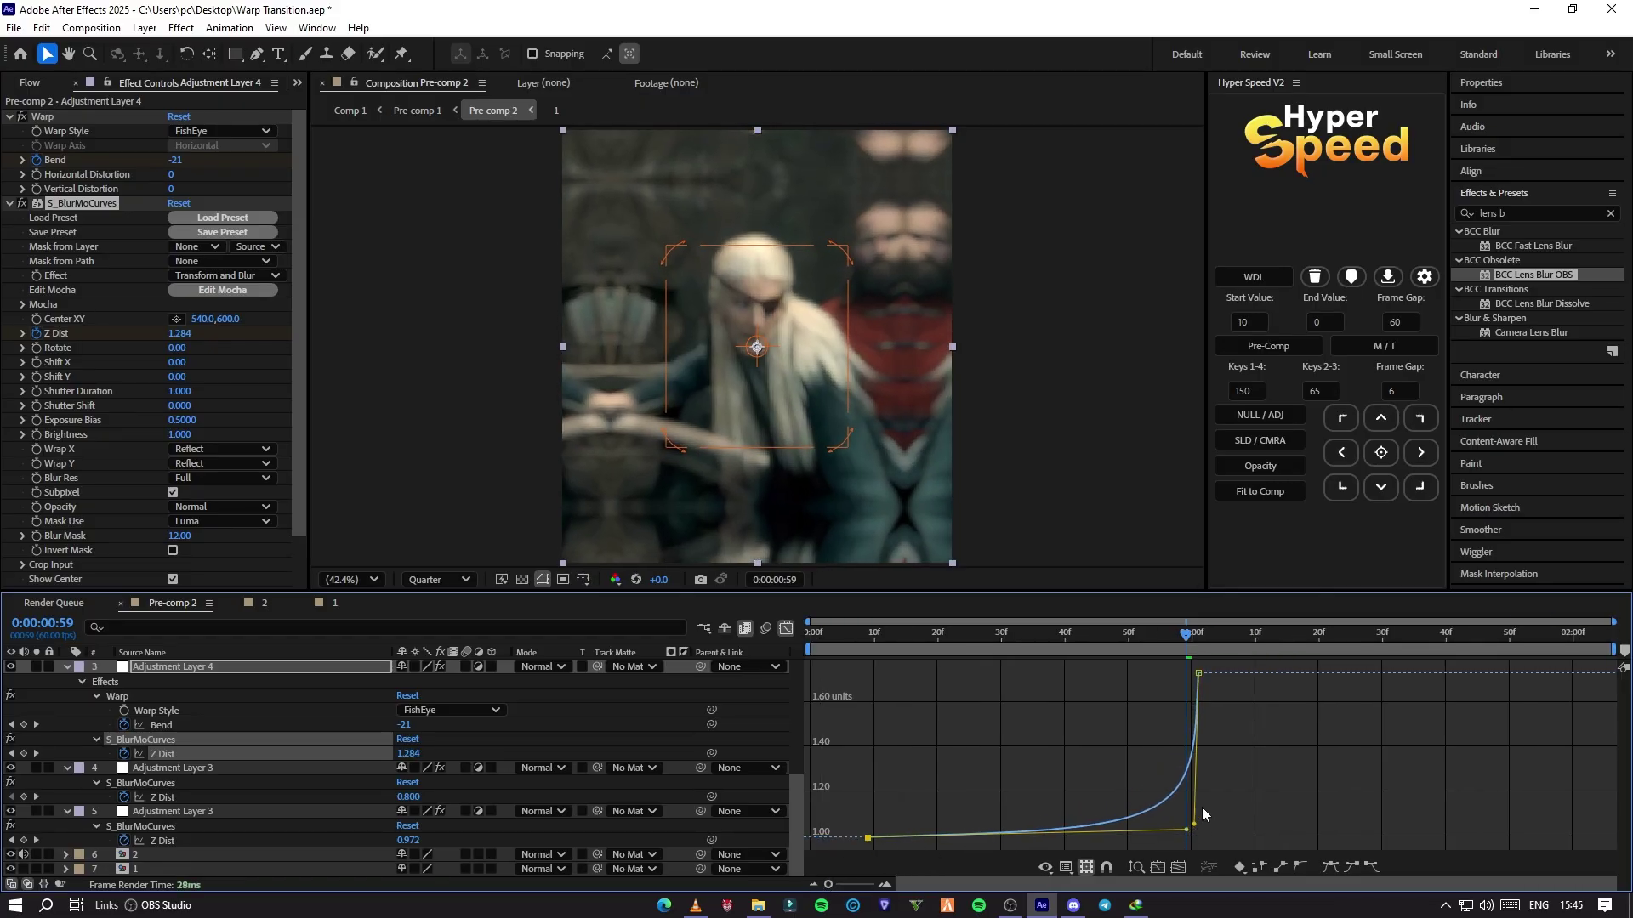
pyautogui.moveTo(1192, 644); pyautogui.dragTo(1197, 644)
pyautogui.click(785, 628)
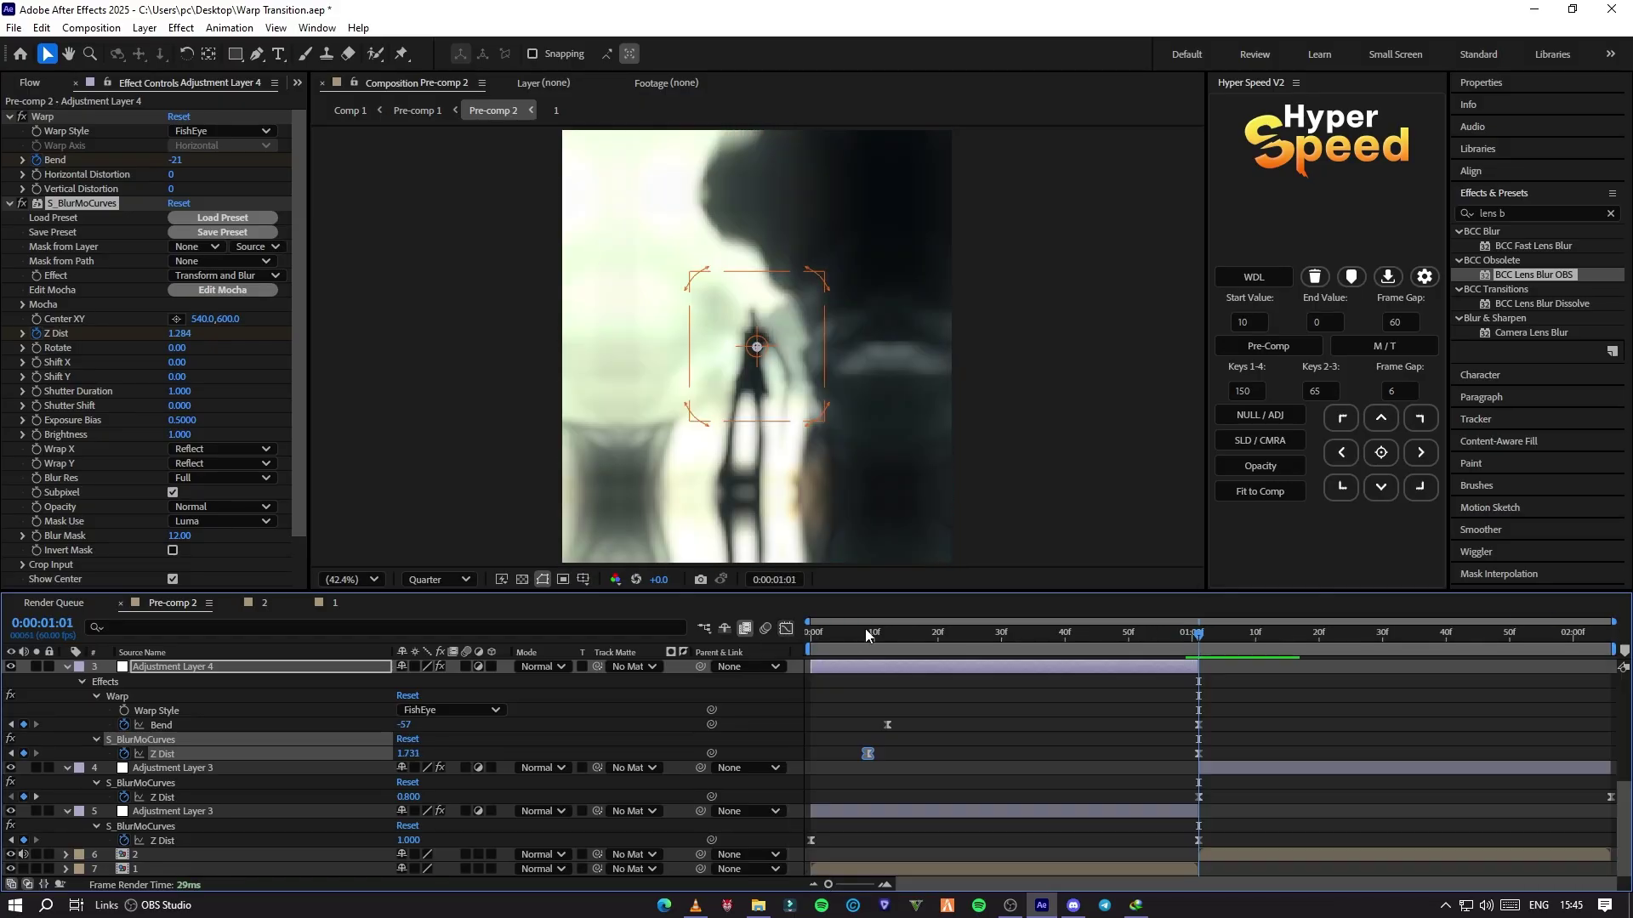
# Step: Set the S_BlurMoCurves Z Dist keyframes on the second clip's Adjustment Layer 4 to 0.430 at the cut and 1 at the end
pyautogui.click(1091, 639)
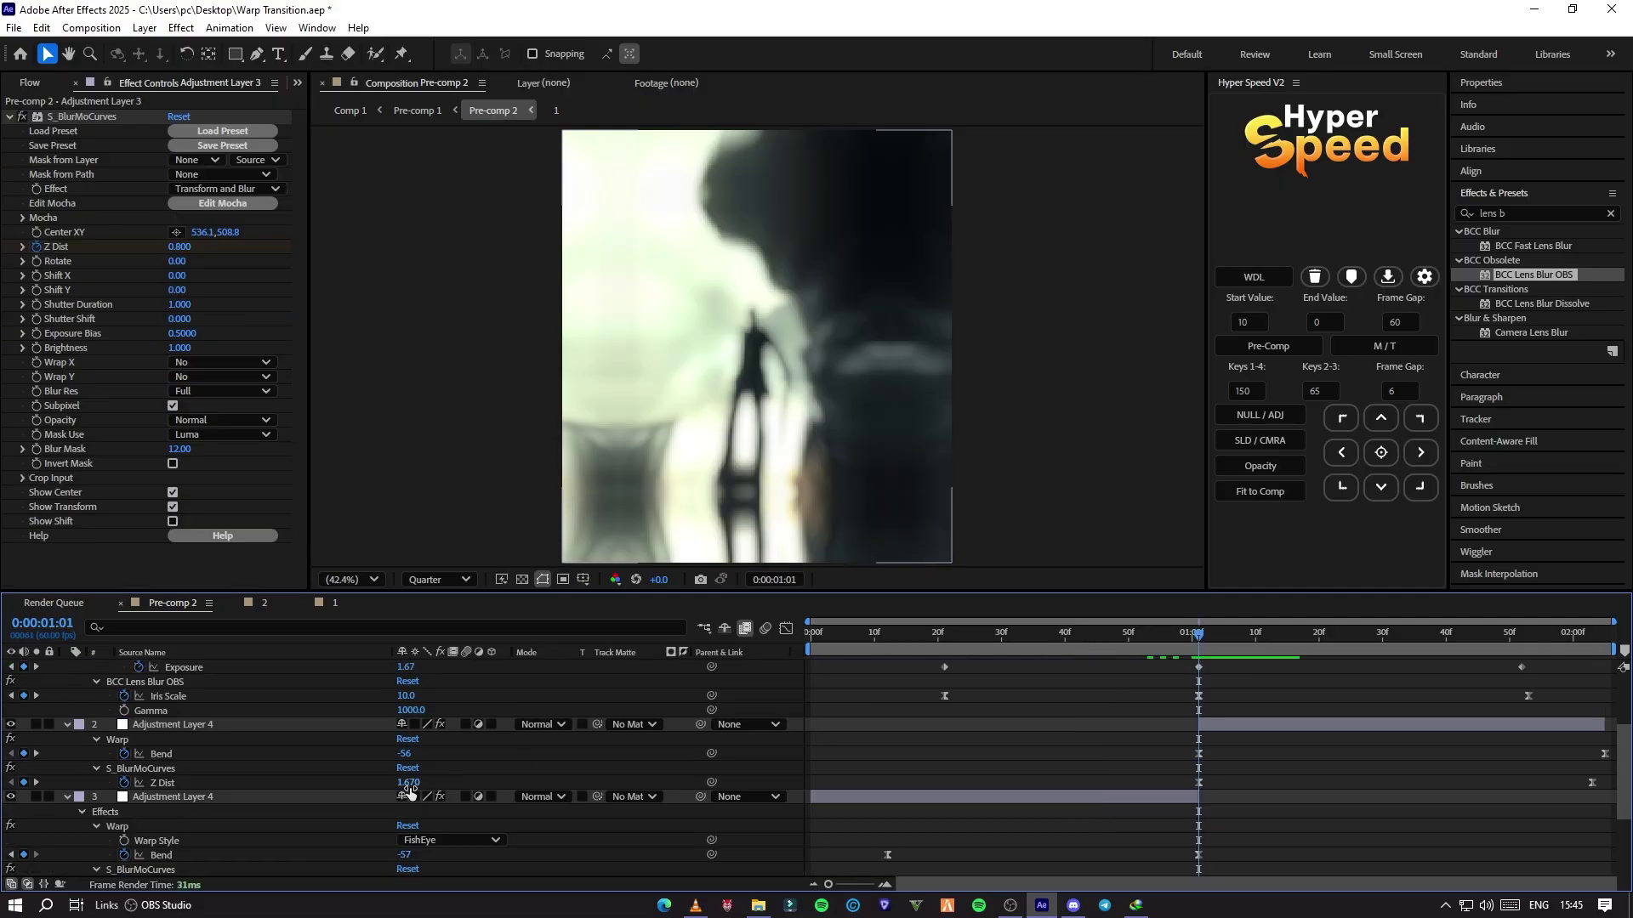
pyautogui.moveTo(408, 790); pyautogui.dragTo(305, 786)
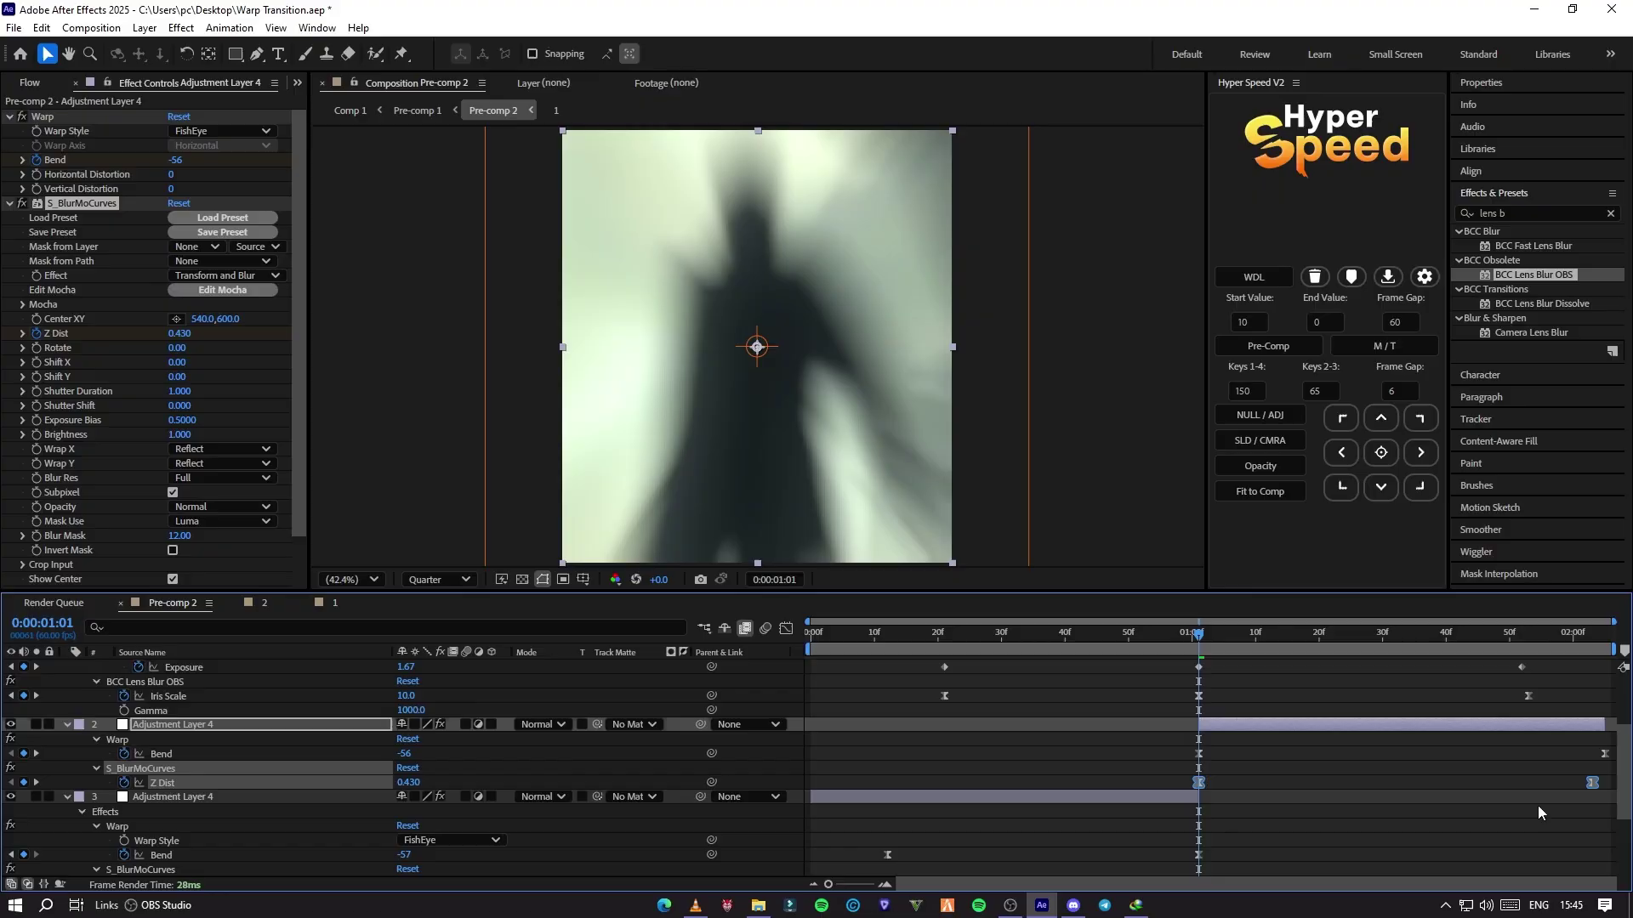
pyautogui.doubleClick(1592, 782)
pyautogui.write('1')
pyautogui.click(862, 515)
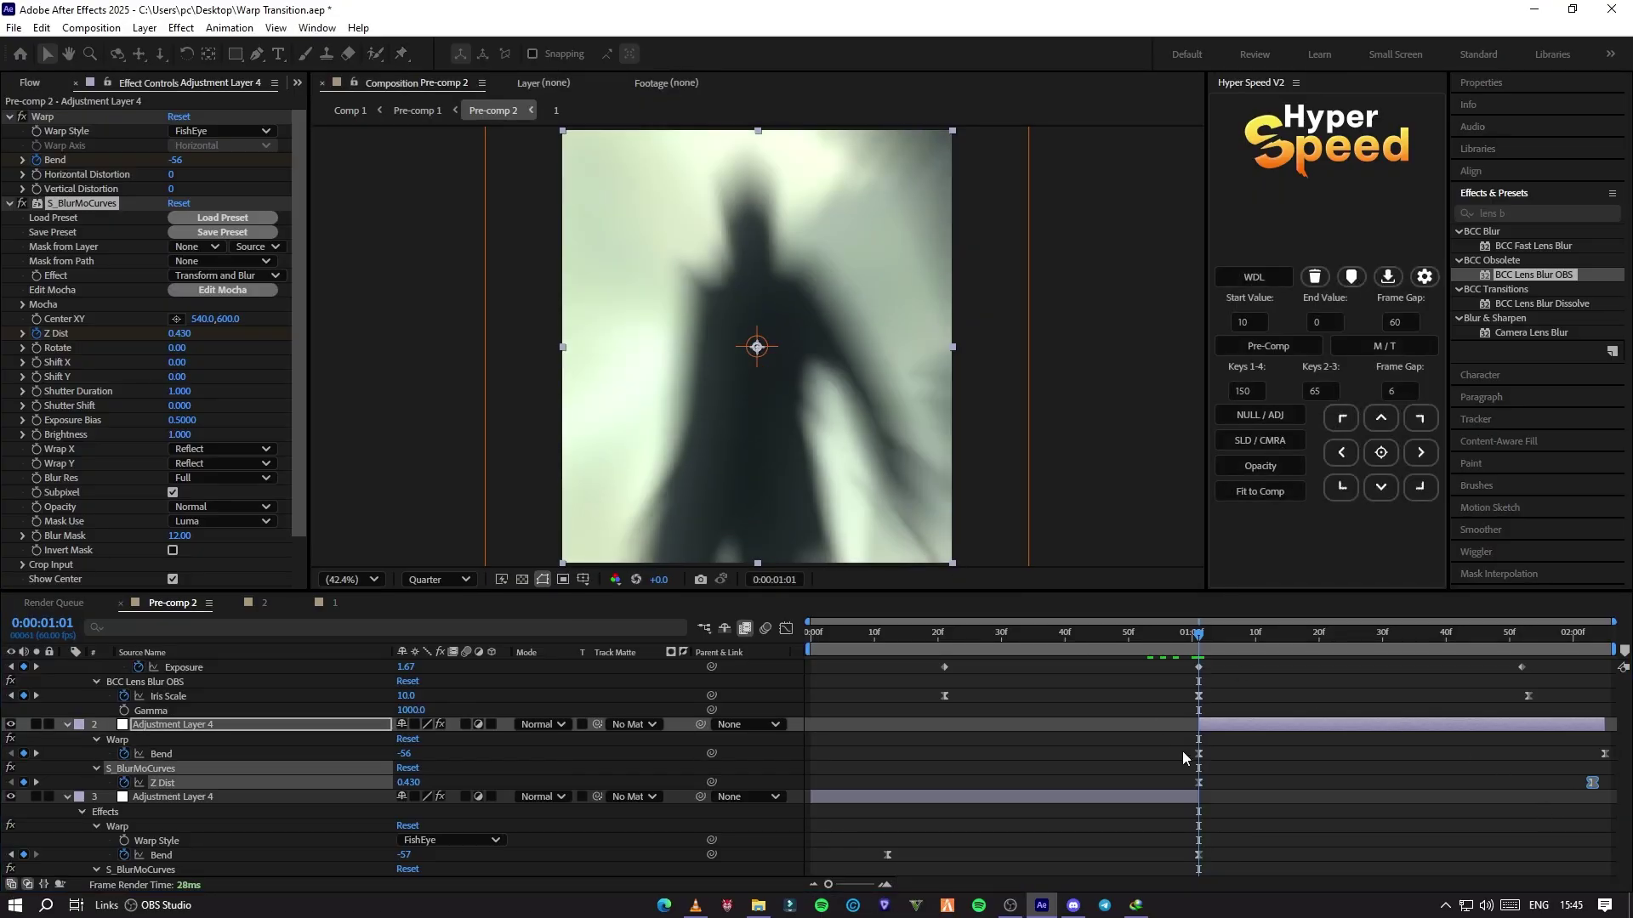
# Step: Shape the Z Dist value curve on the second clip's Adjustment Layer 4 to rise steeply from the cut and flatten toward the end
pyautogui.moveTo(1167, 775); pyautogui.dragTo(1605, 803)
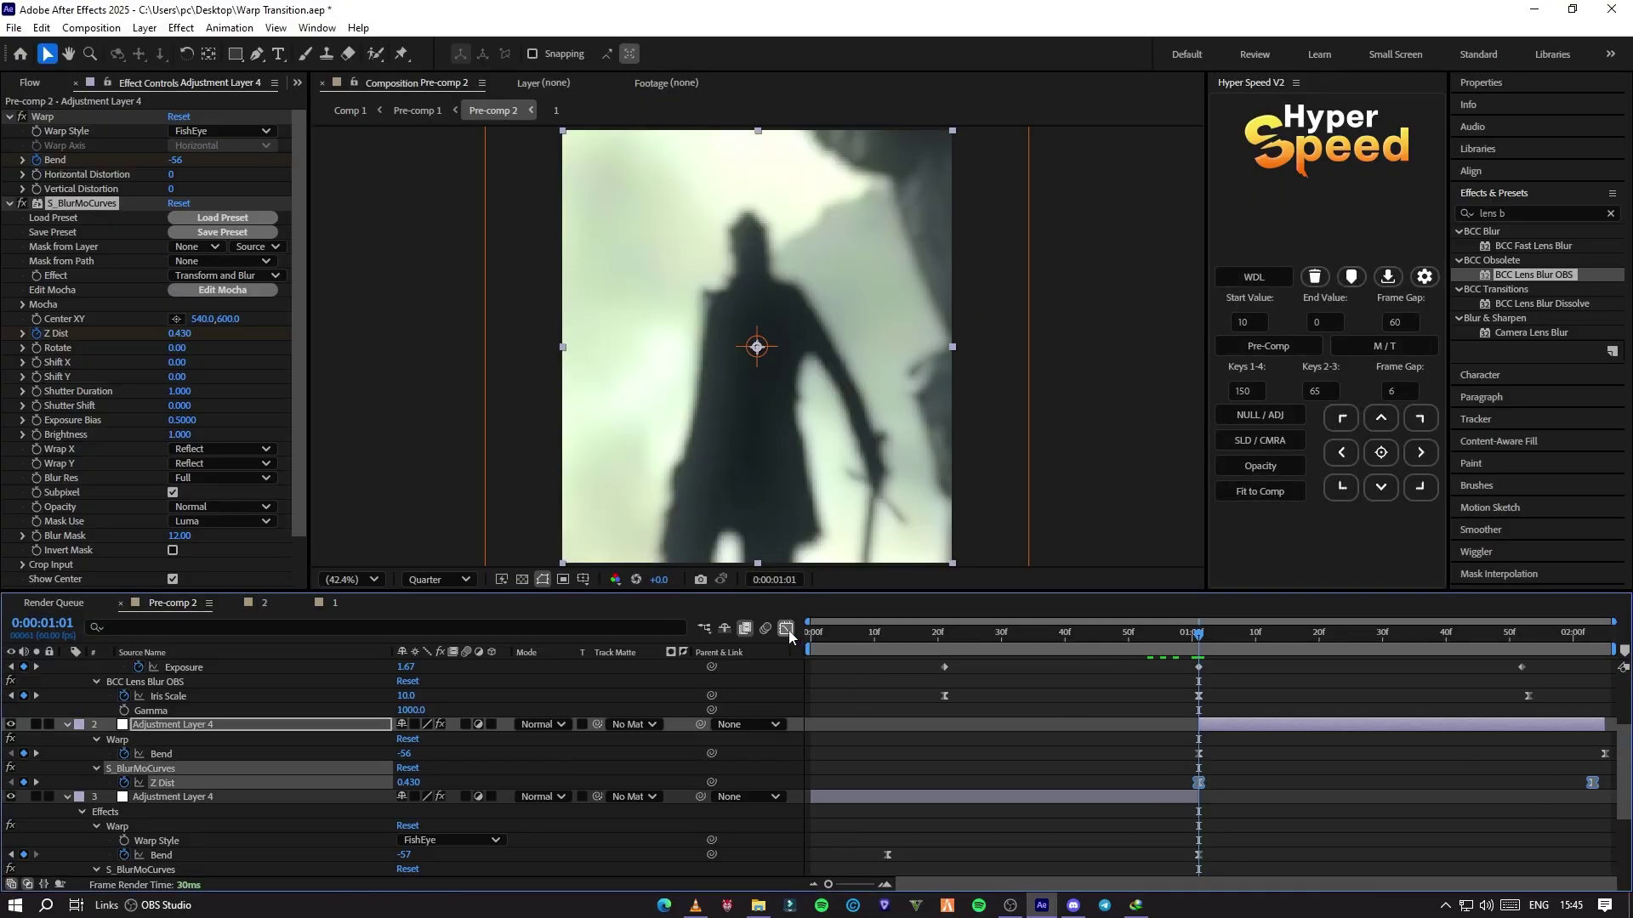
pyautogui.click(786, 630)
pyautogui.moveTo(1232, 765); pyautogui.dragTo(1160, 805)
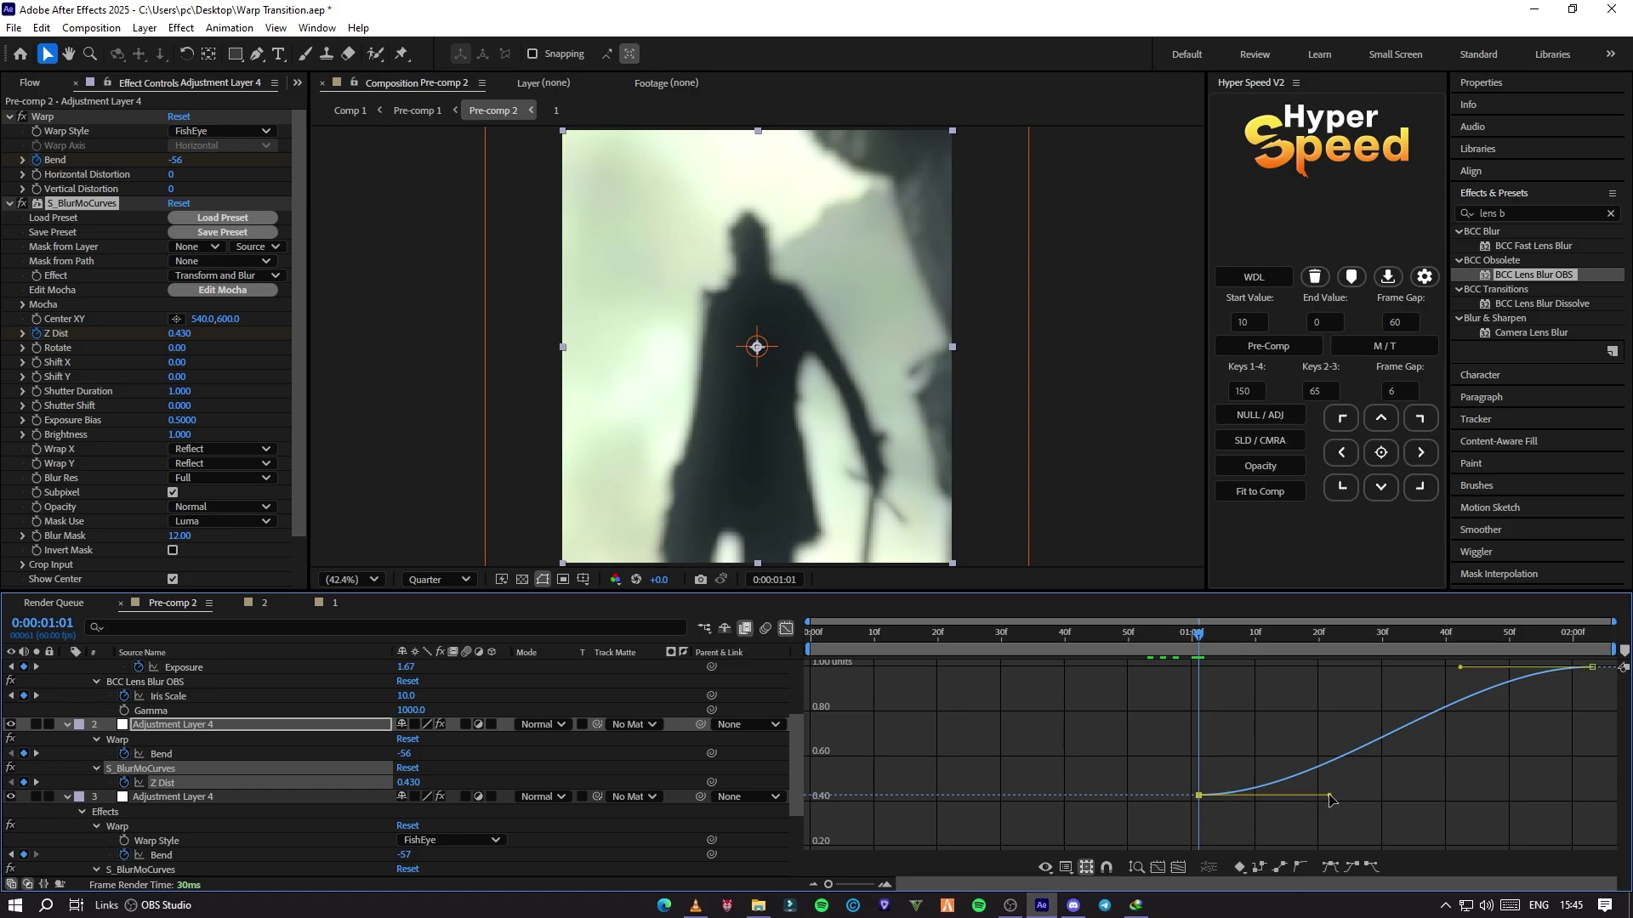
pyautogui.moveTo(1330, 795); pyautogui.dragTo(1201, 694)
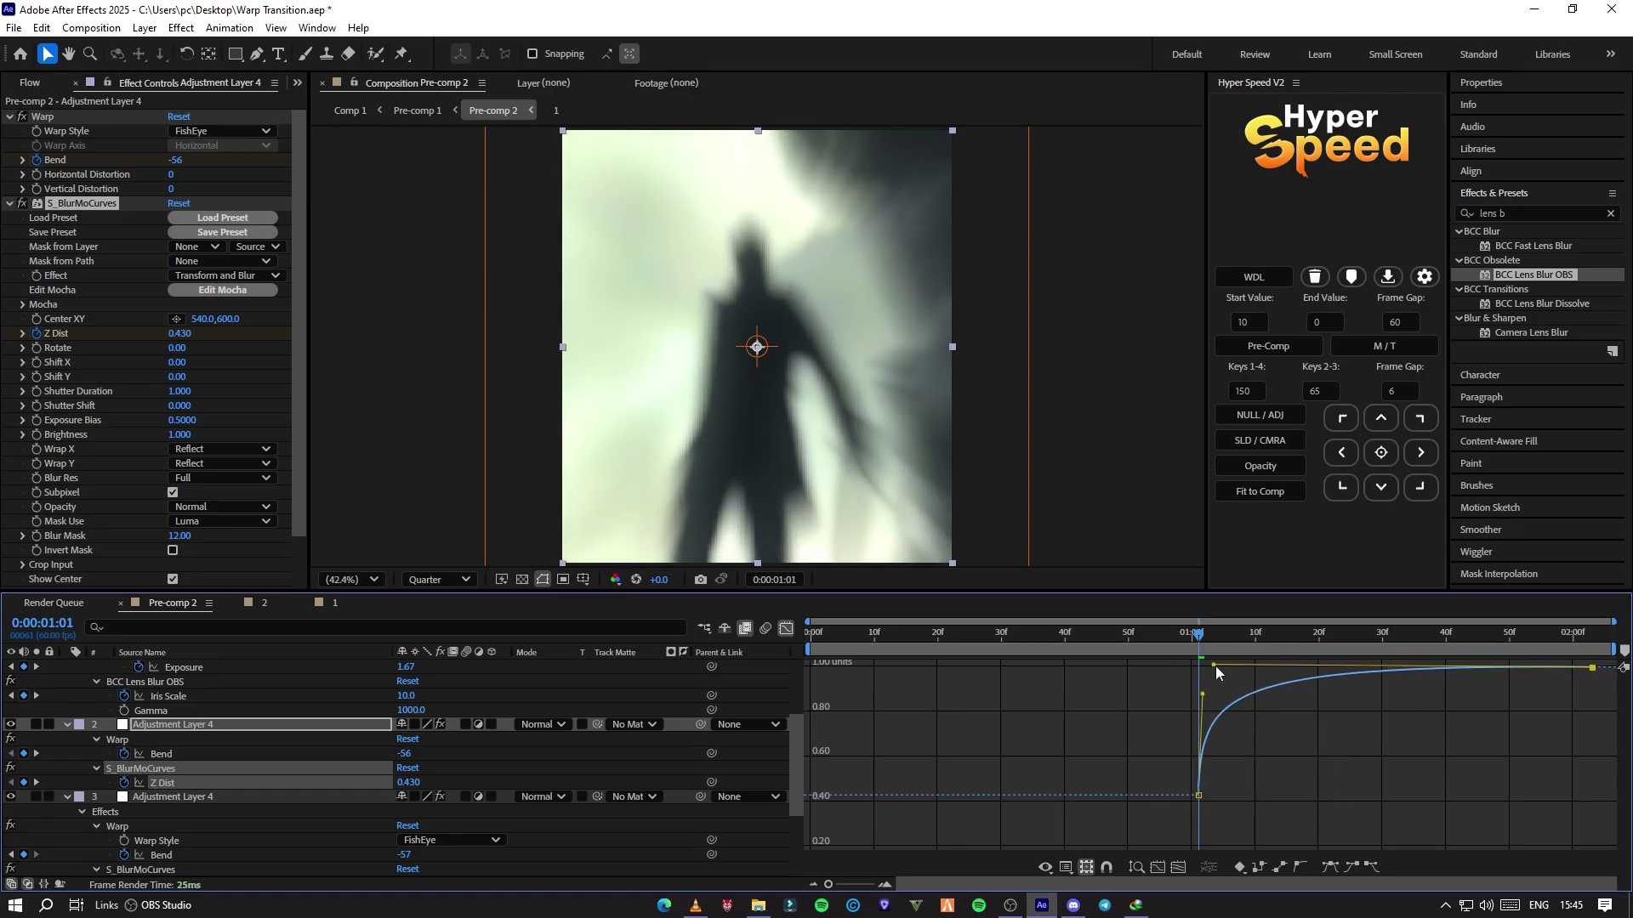
pyautogui.click(1010, 644)
pyautogui.hotkey('shift', 'F3')
# Step: Preview the zoom-out transition from the start of the composition, with the whole frame shown smaller in the viewer
pyautogui.moveTo(1039, 639); pyautogui.dragTo(803, 661)
pyautogui.press('space')
pyautogui.scroll(-2, 1082, 537)
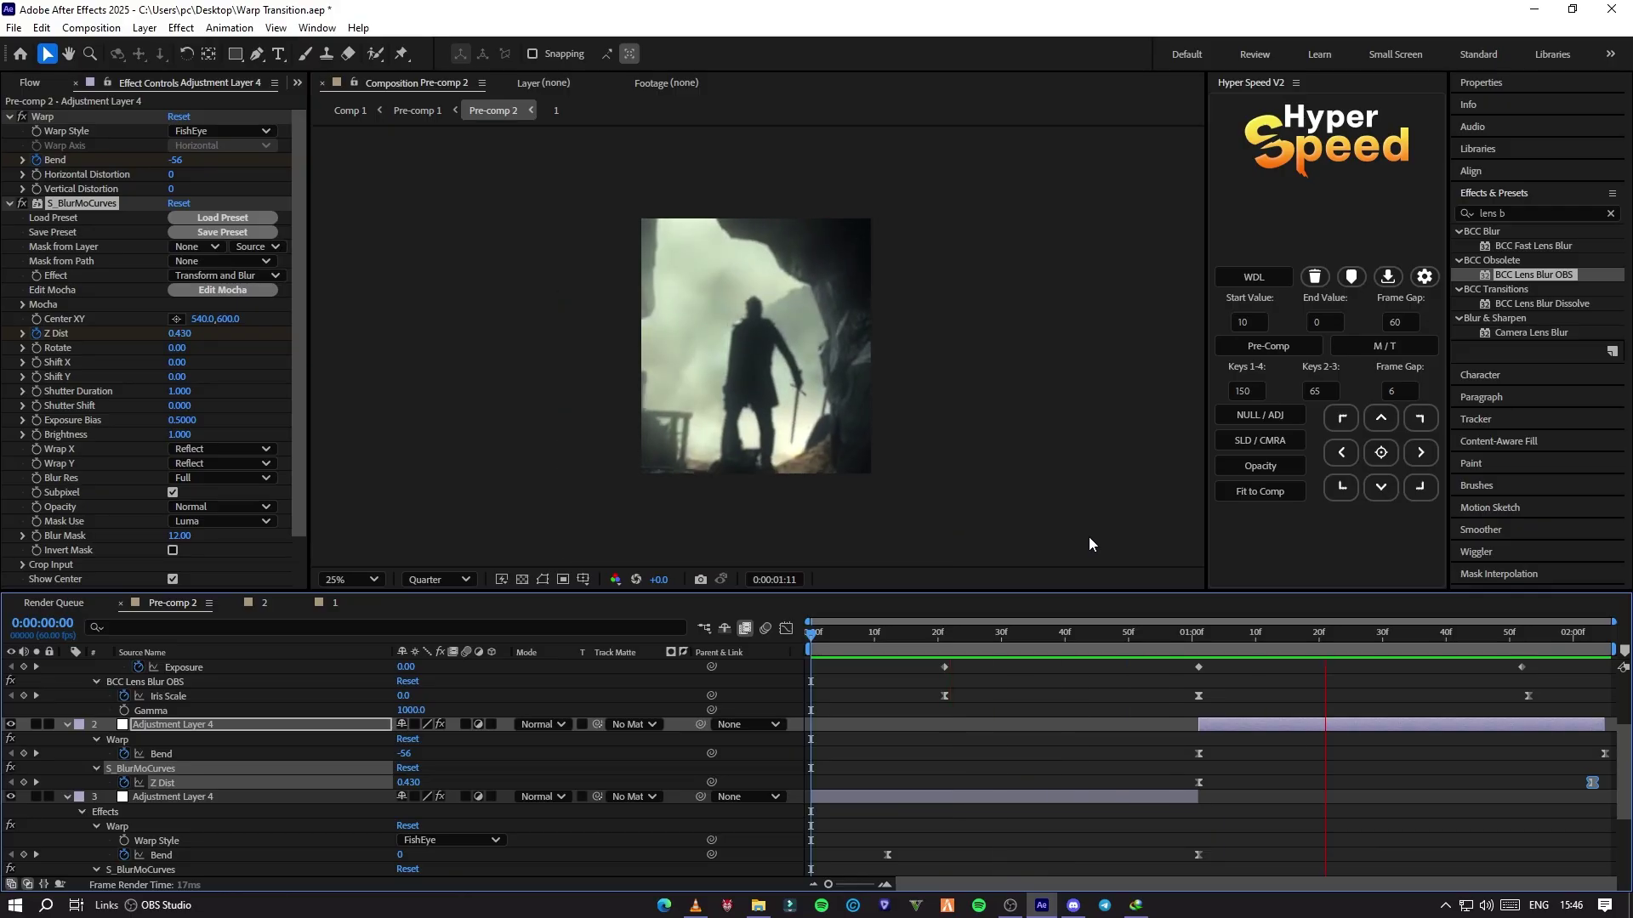